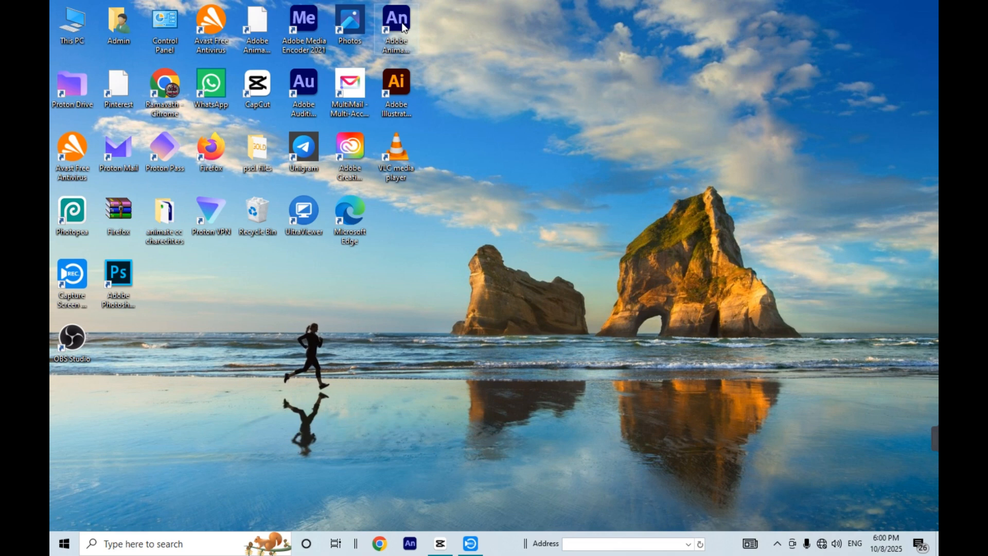
Step: Launch Adobe Animate and create a new 1920 × 1080 document at 30 fps
right_click(403, 27)
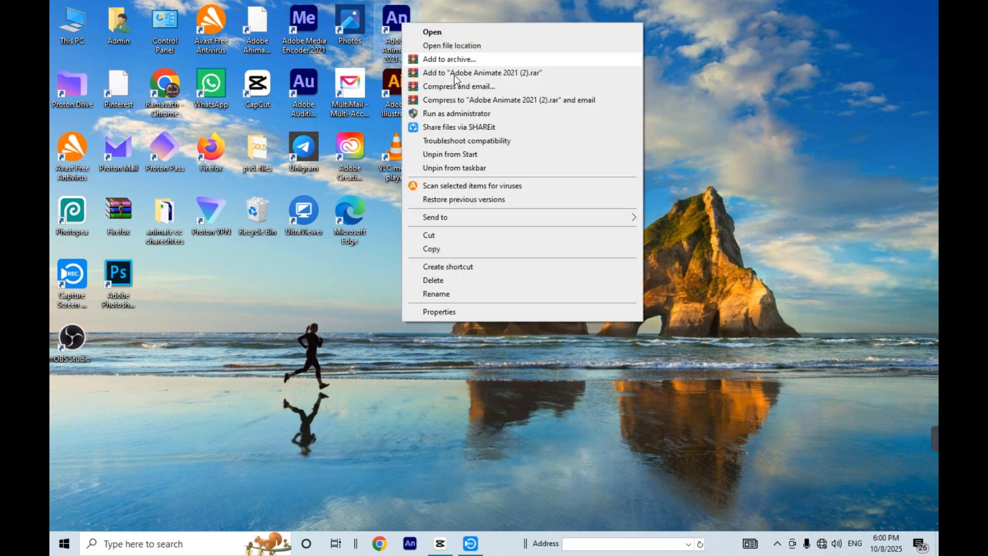
click(433, 32)
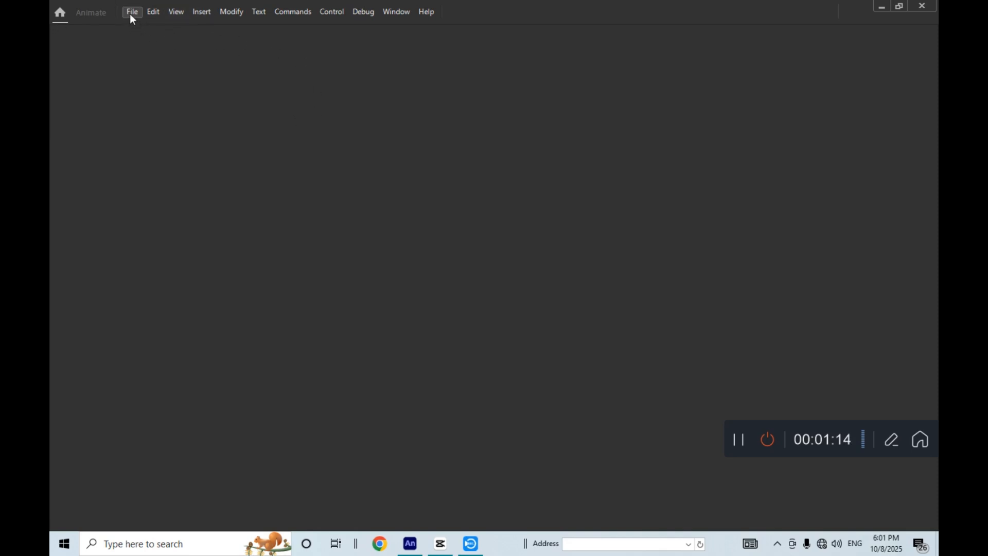
click(131, 16)
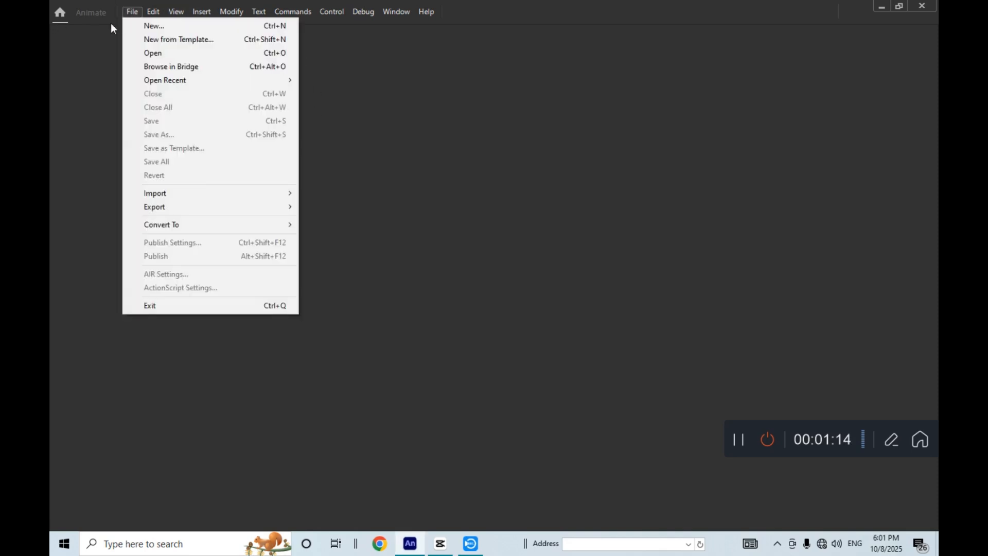
click(149, 25)
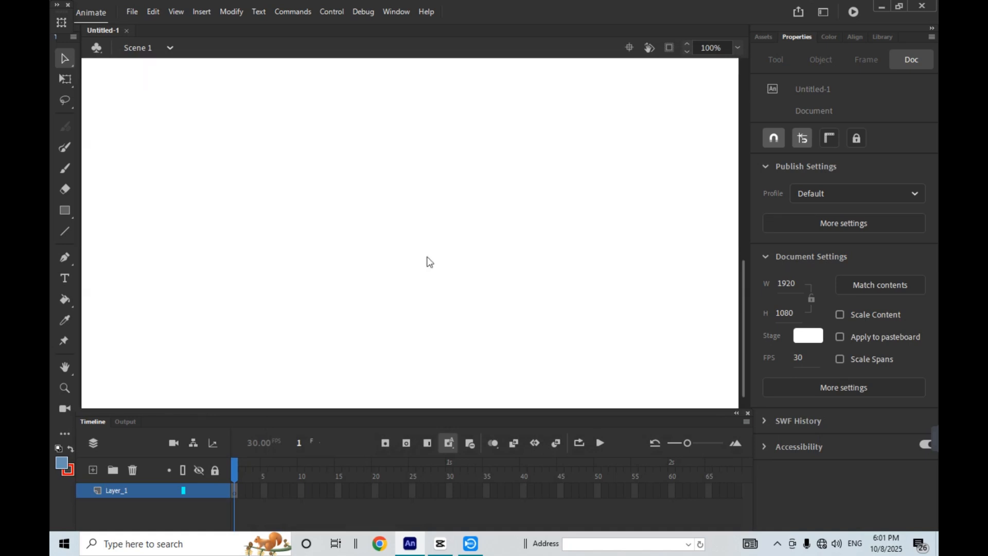
Step: Set up the Rectangle tool with an orange fill and a dark brown #330000 stroke
scroll(426, 263, down, 2)
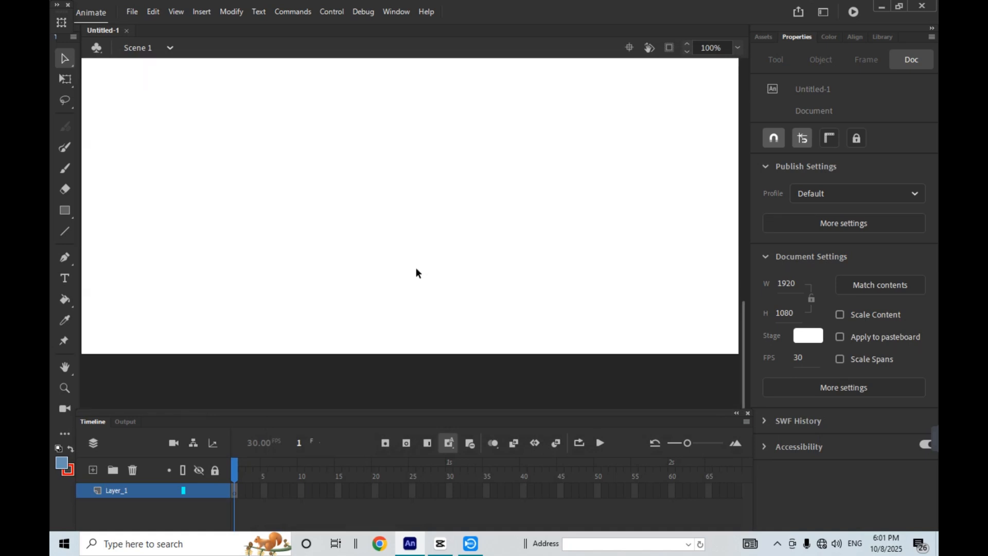
key(h)
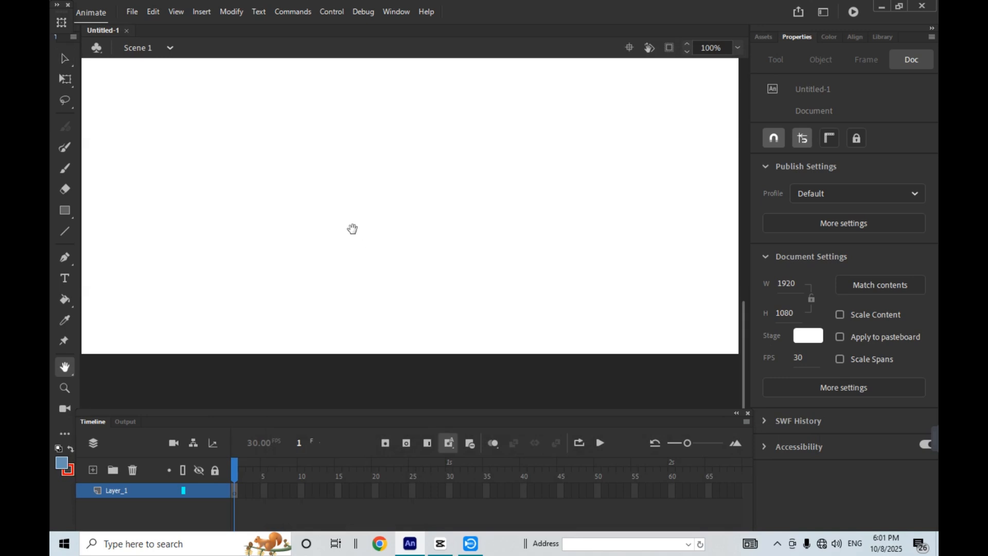
drag(355, 229, 547, 335)
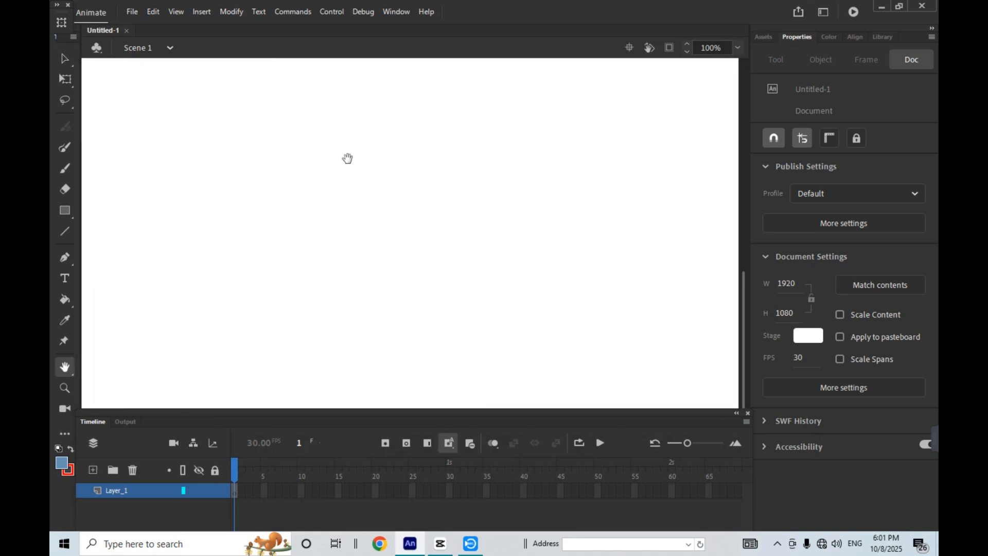
drag(360, 175, 405, 206)
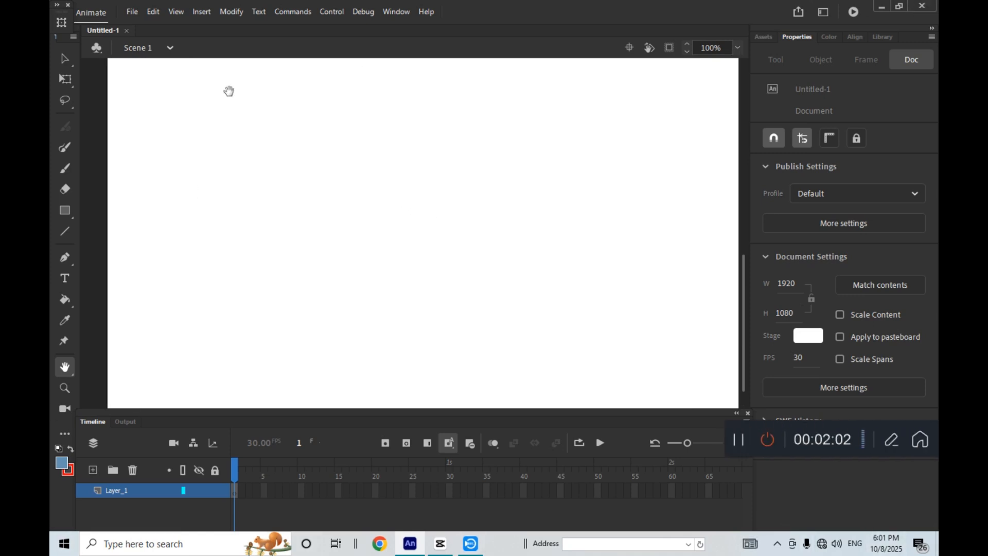
click(65, 211)
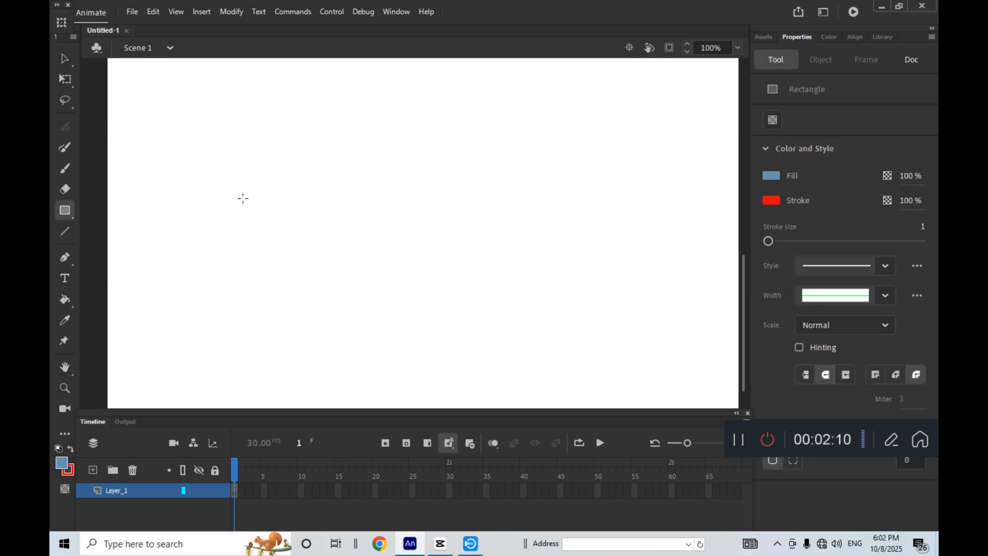
click(62, 463)
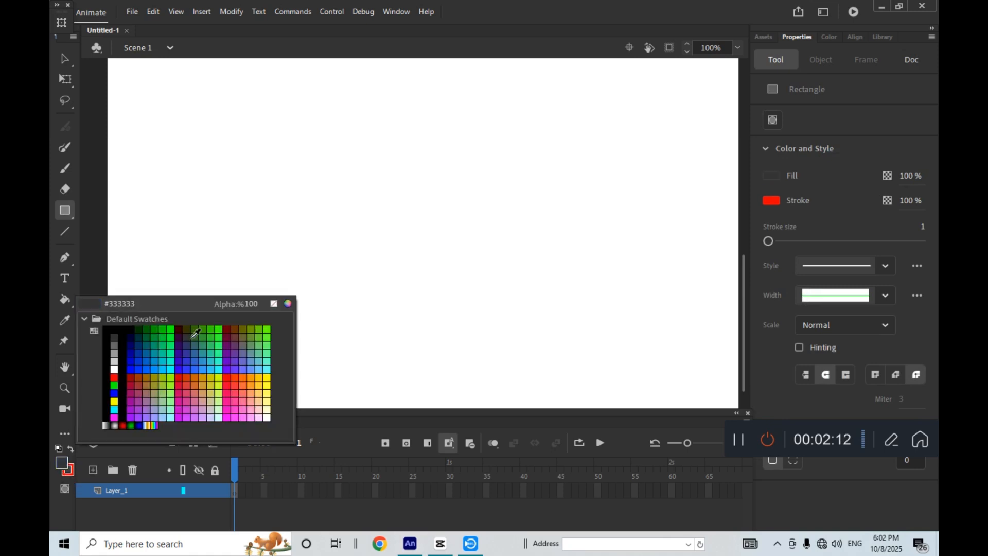
click(252, 377)
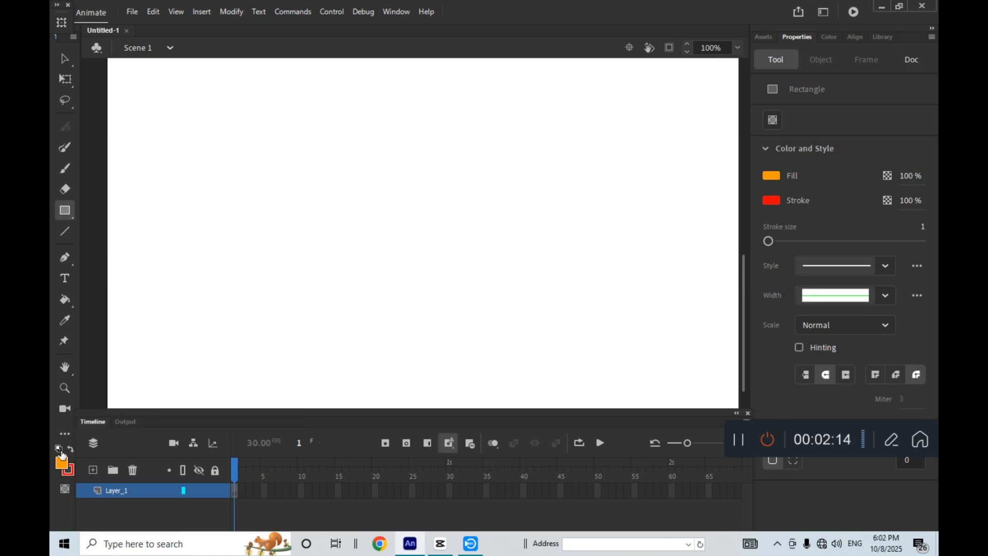
click(71, 474)
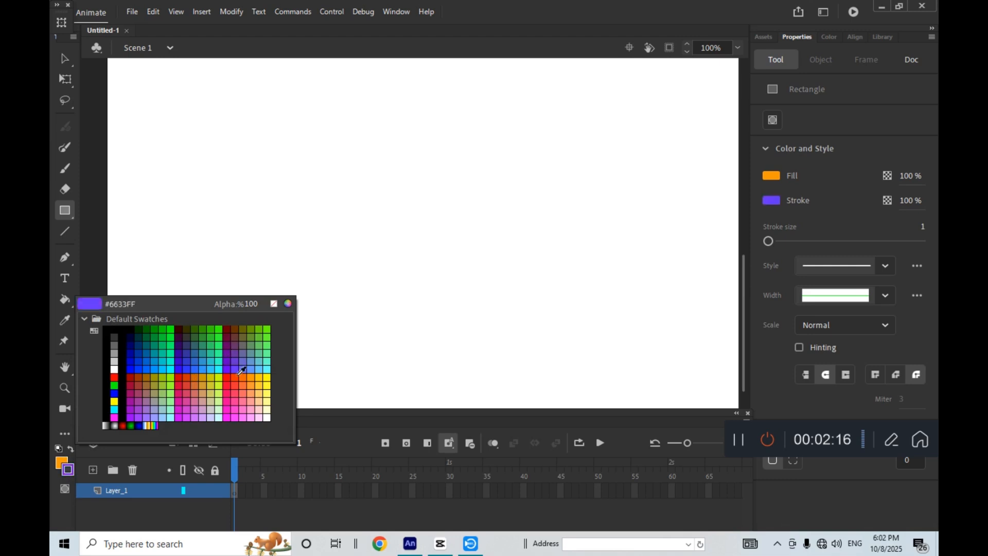
click(247, 379)
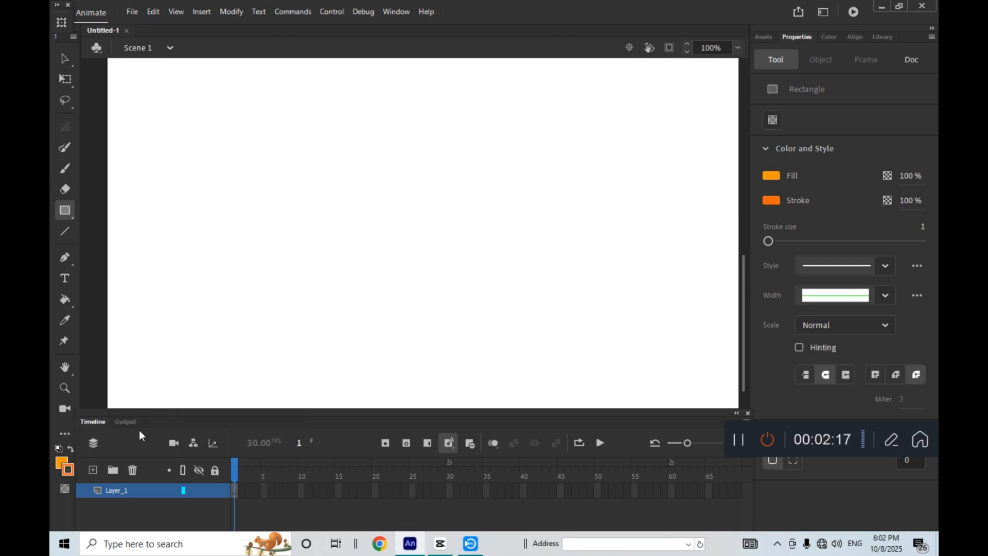
click(69, 466)
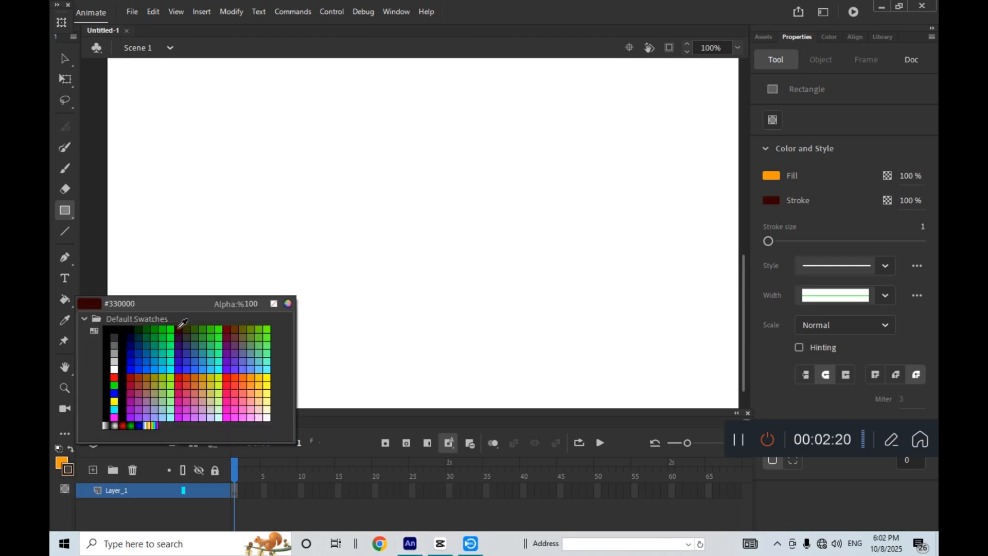
click(179, 328)
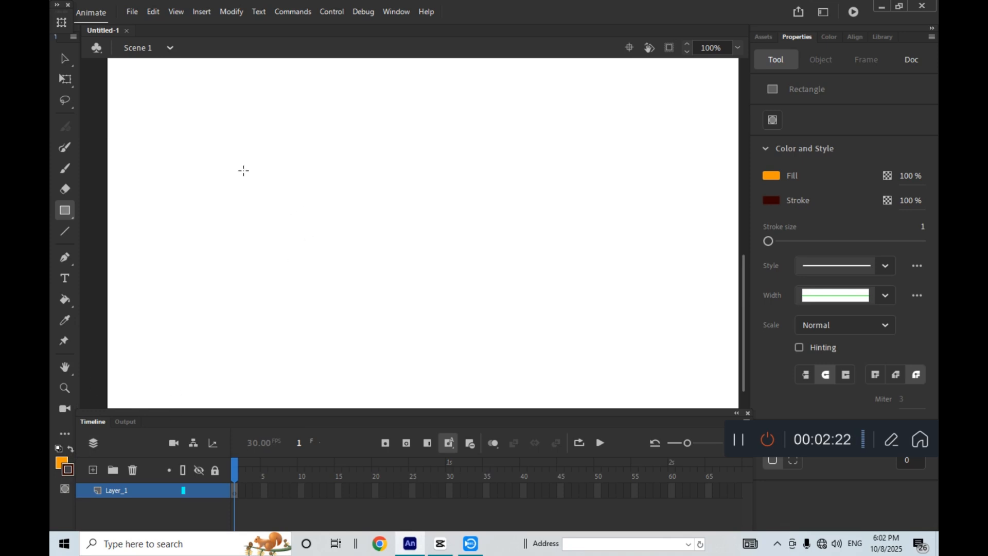
Step: Set the stroke size to 3 and draw a long horizontal rectangle about 592 × 91 px on the stage, replacing the thin-outlined attempt
mouse_move(217, 167)
mouse_down()
mouse_move(298, 196)
mouse_move(497, 211)
mouse_up()
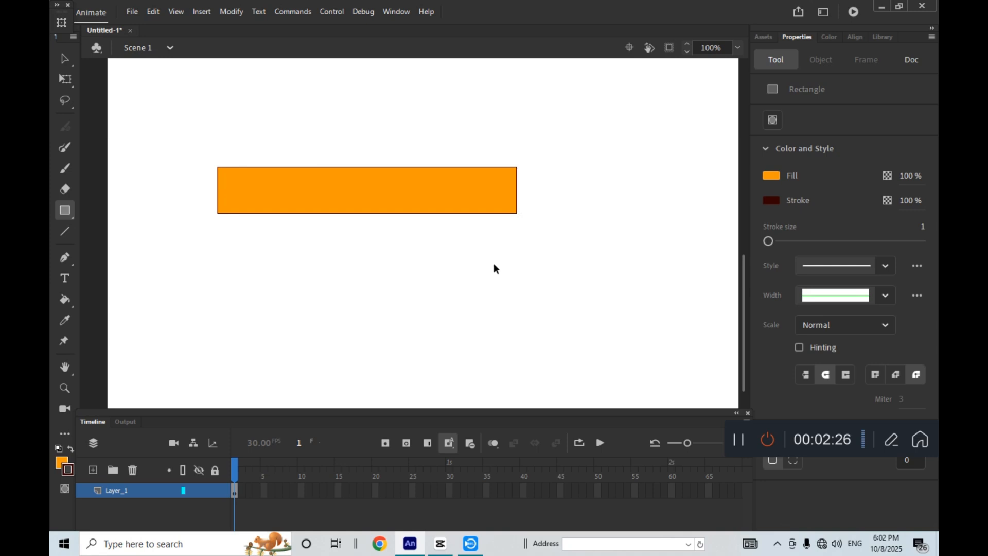
key(ctrl+z)
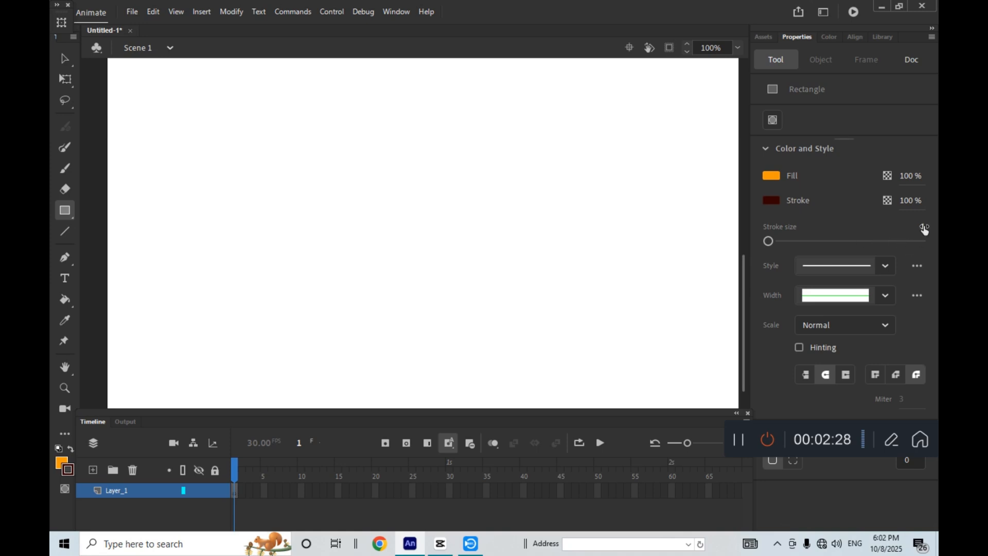
click(925, 229)
text(3)
mouse_move(208, 112)
mouse_down()
mouse_move(222, 141)
mouse_move(371, 192)
mouse_move(577, 170)
mouse_up()
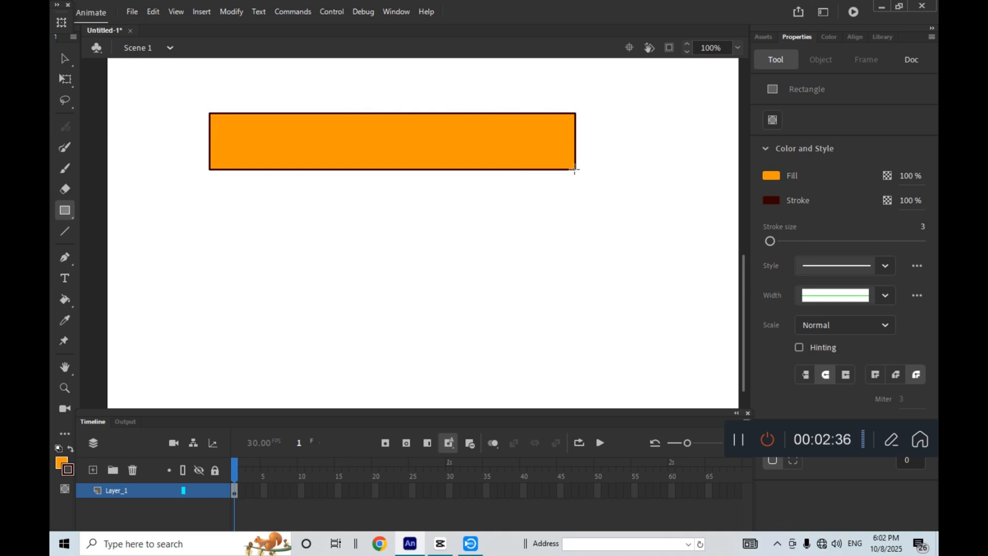
Step: Select the orange rectangle's fill together with its outline and group them
key(h)
drag(485, 214, 338, 262)
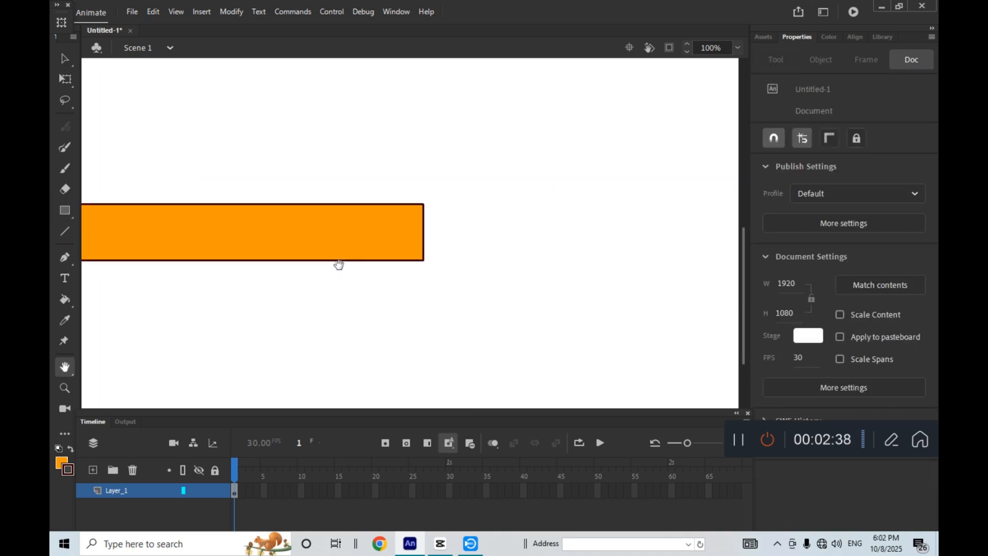
click(738, 48)
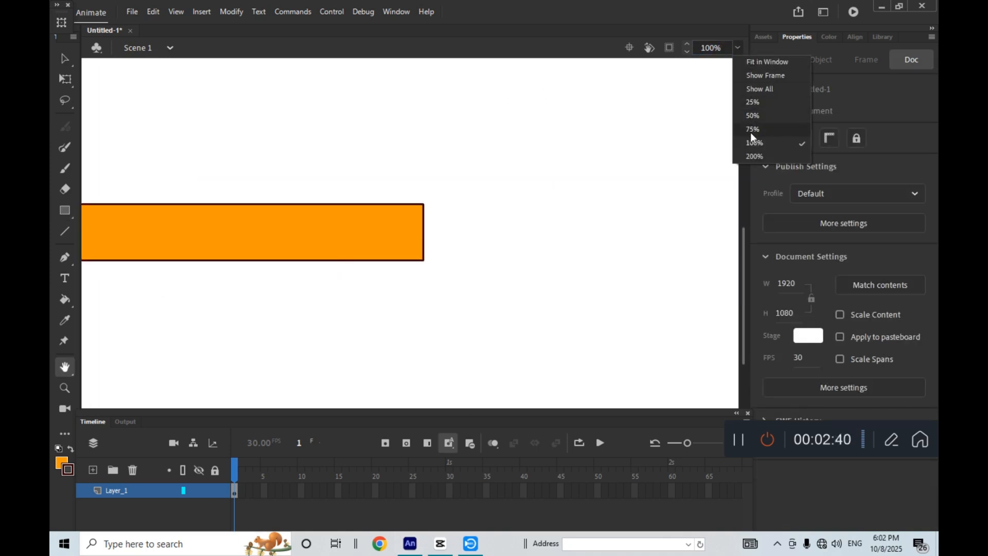
click(754, 116)
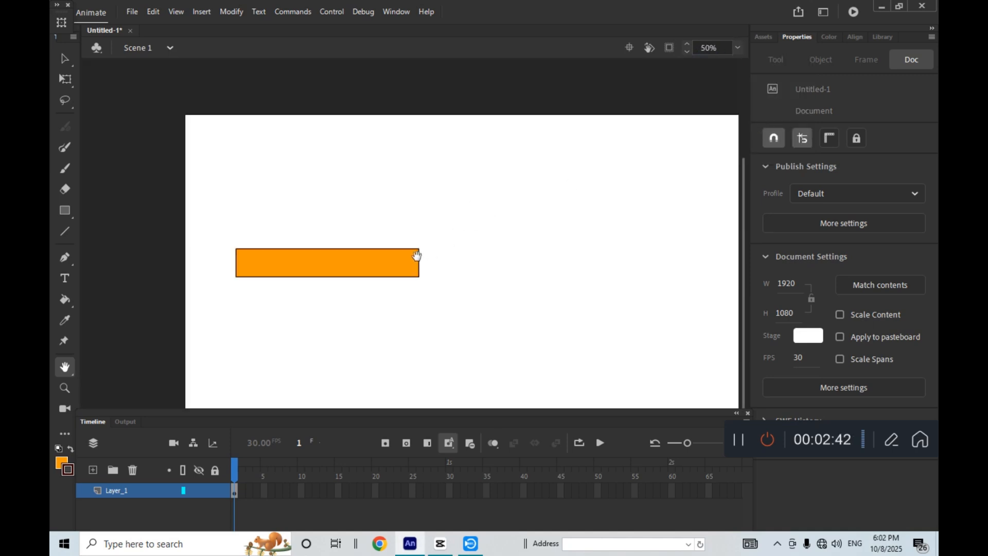
drag(420, 253, 465, 214)
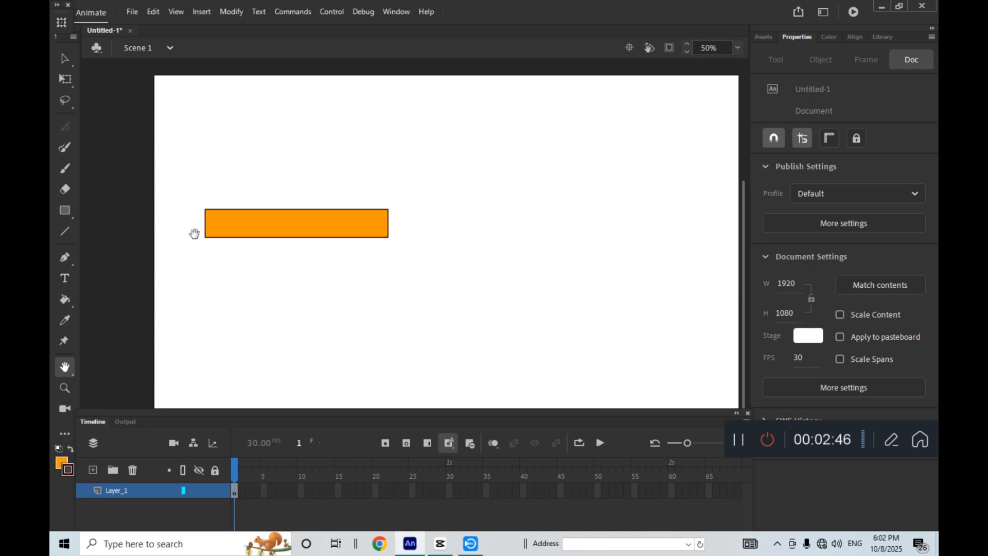
click(67, 62)
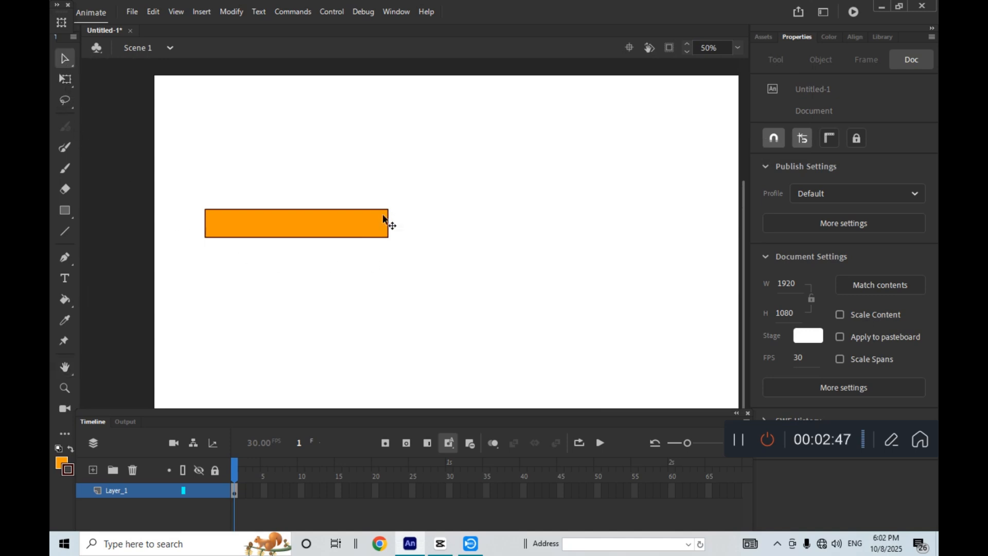
click(352, 220)
double_click(352, 220)
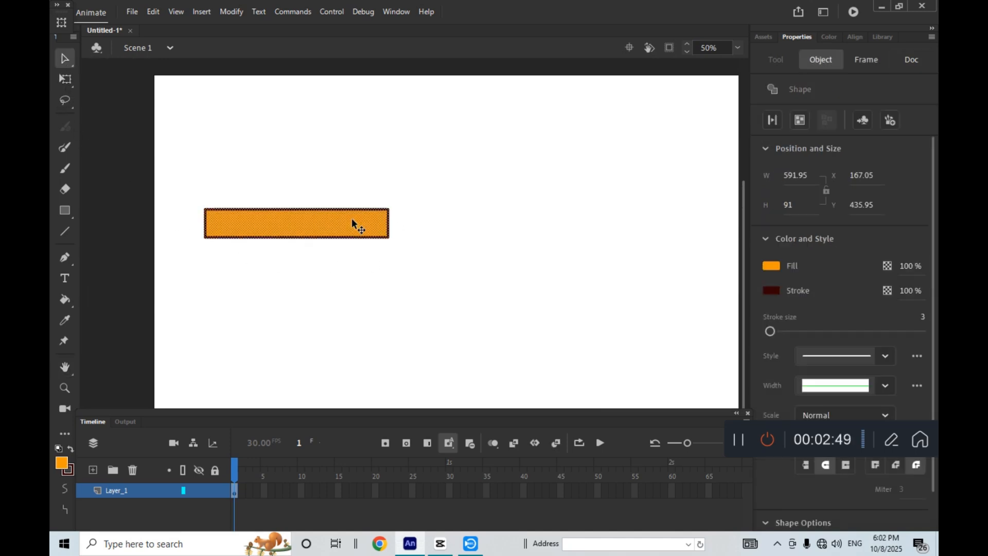
click(352, 272)
click(375, 229)
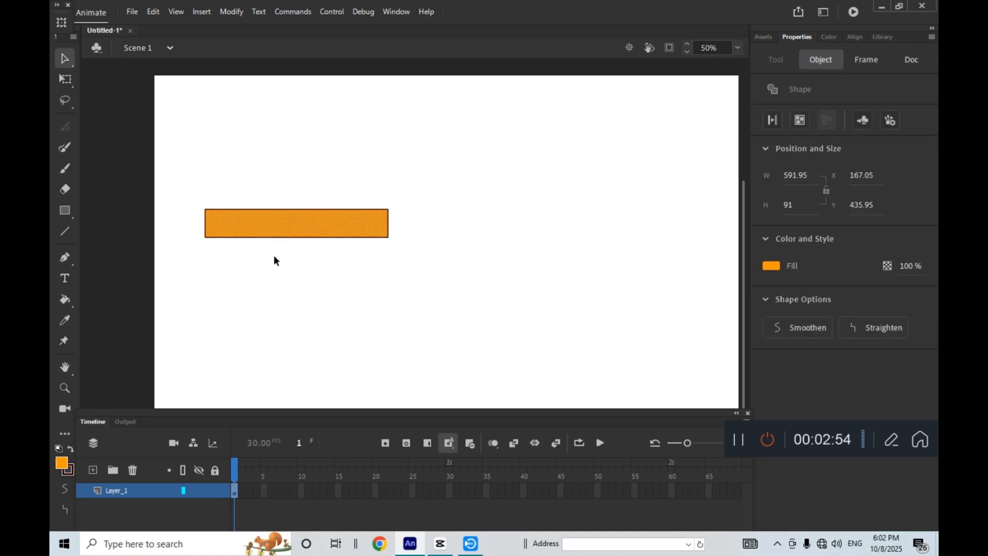
double_click(320, 227)
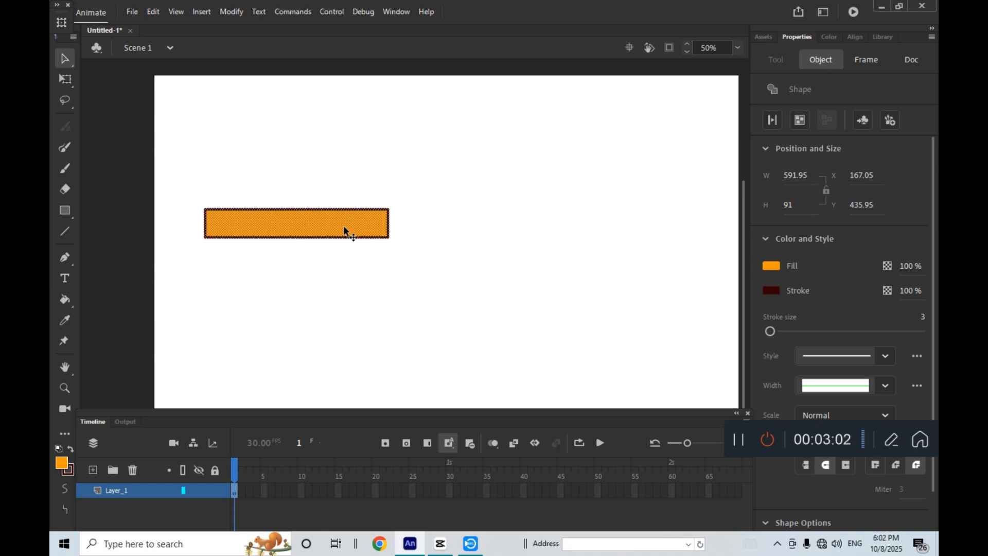
key(ctrl+g)
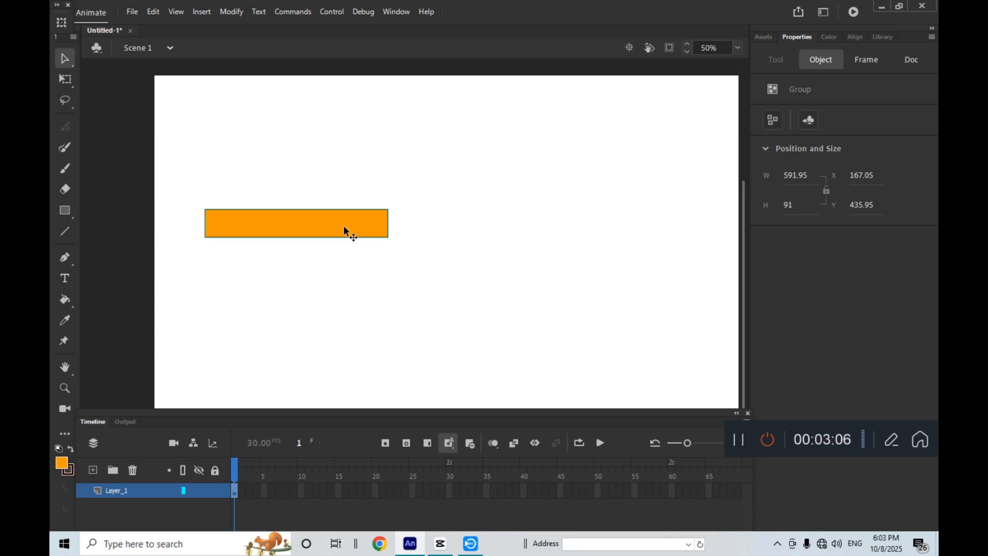
right_click(344, 227)
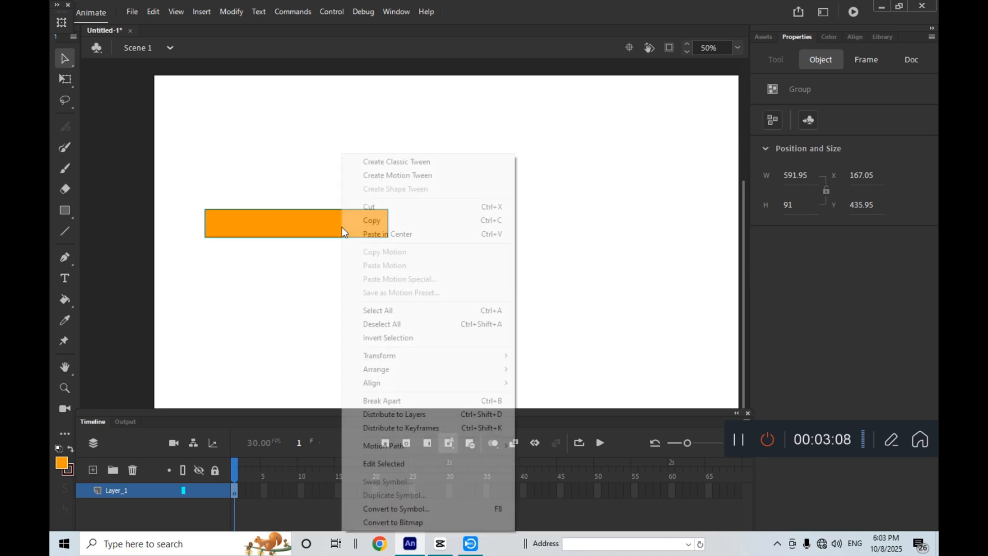
click(295, 275)
click(322, 229)
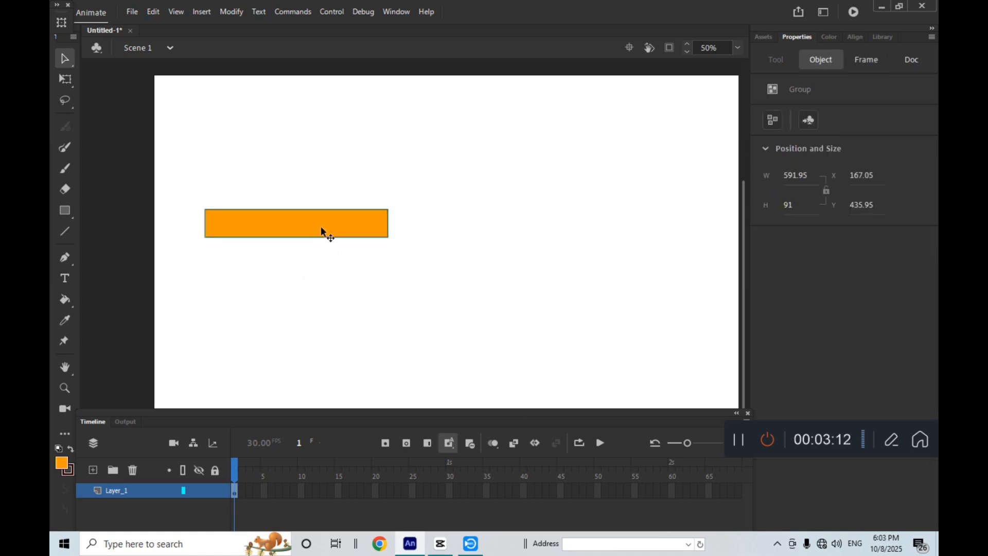
right_click(322, 229)
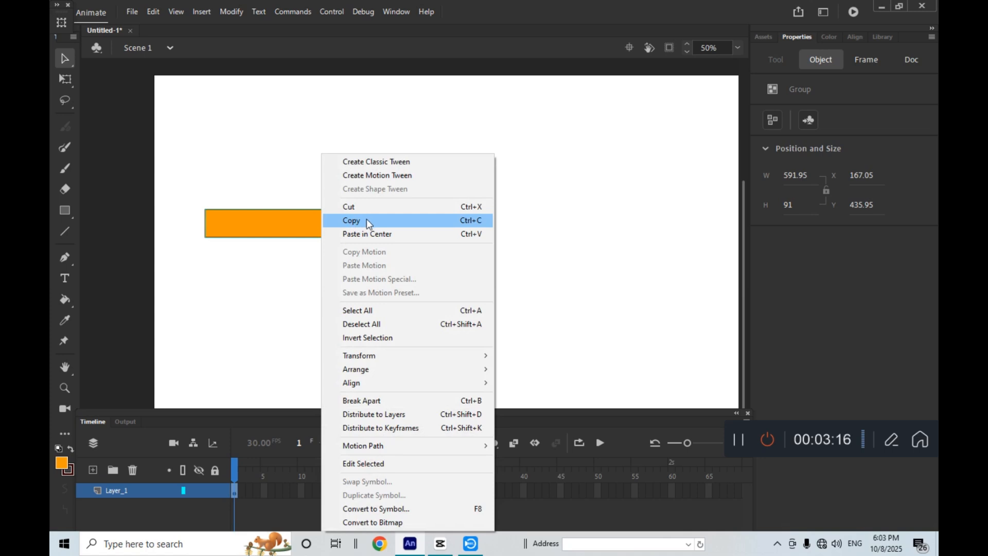
click(267, 273)
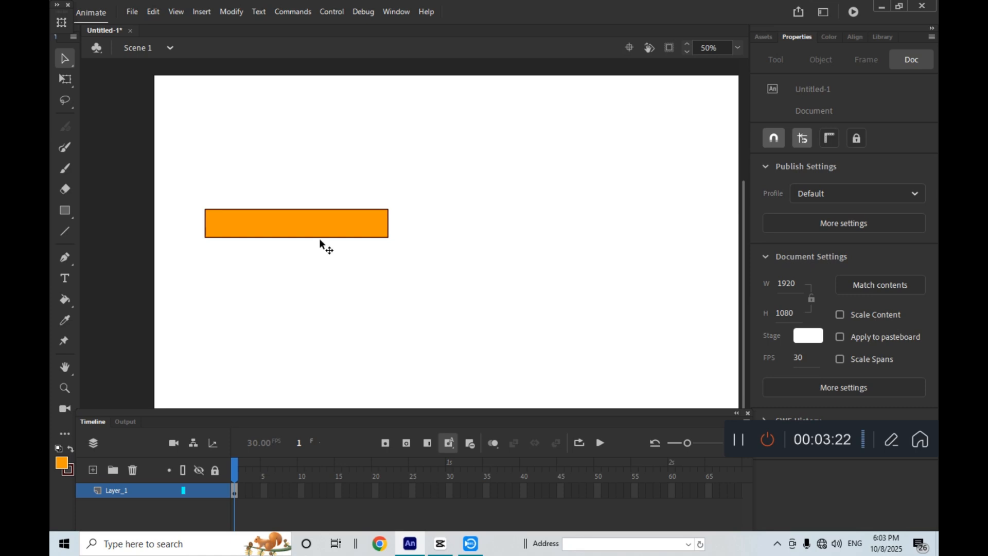
Step: Duplicate the grouped rectangle and place the copy end to end against the original's right side, at X 759 and Y 435.95
click(346, 226)
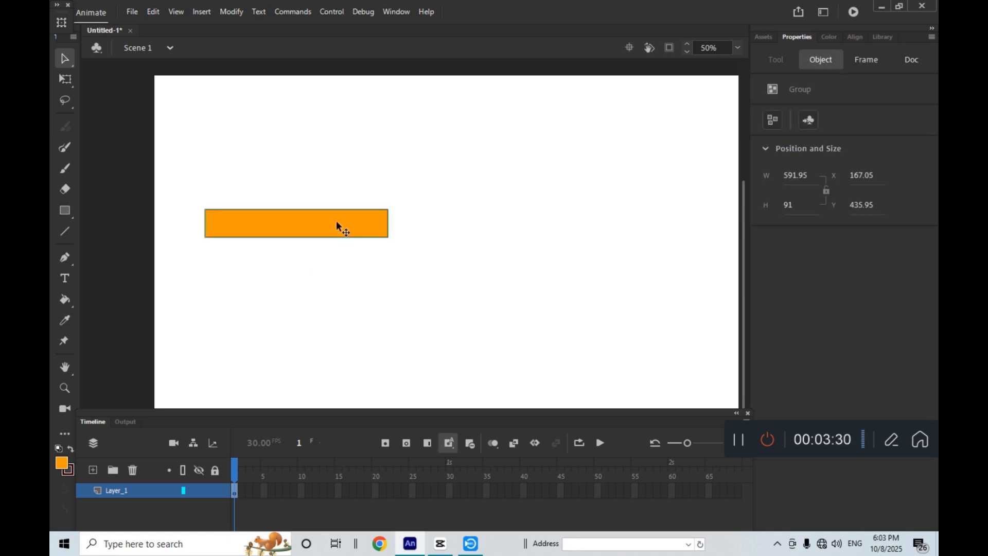
drag(343, 229, 479, 270)
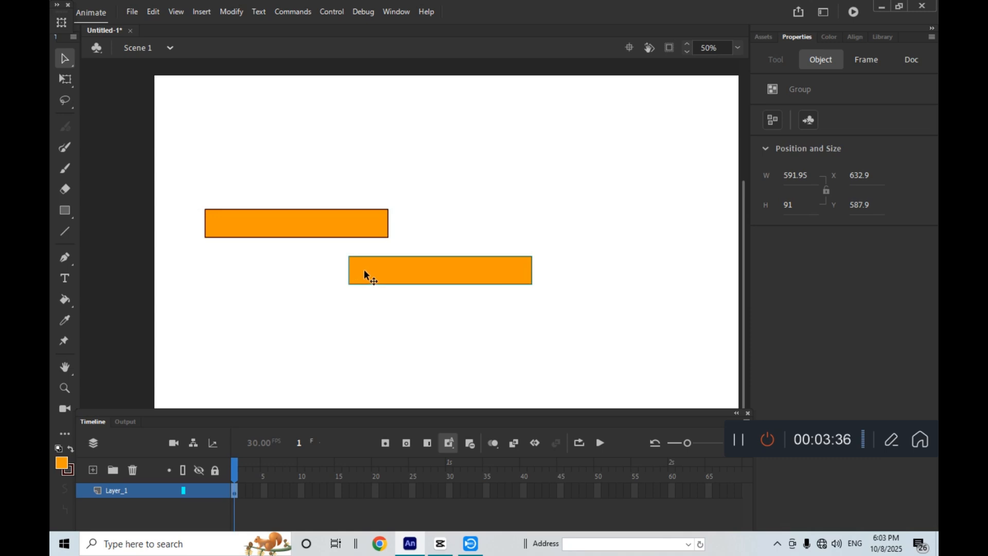
drag(364, 268, 408, 224)
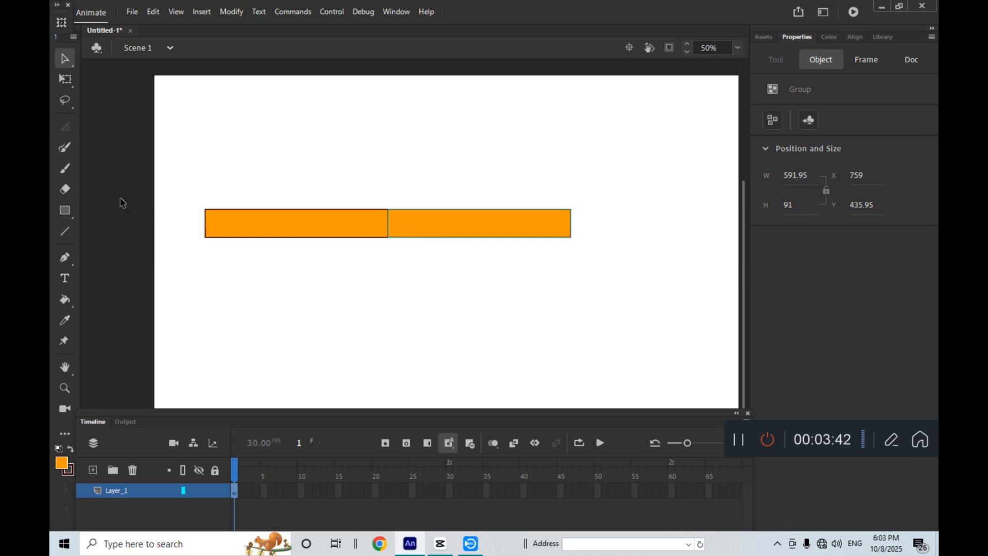
click(65, 389)
click(386, 247)
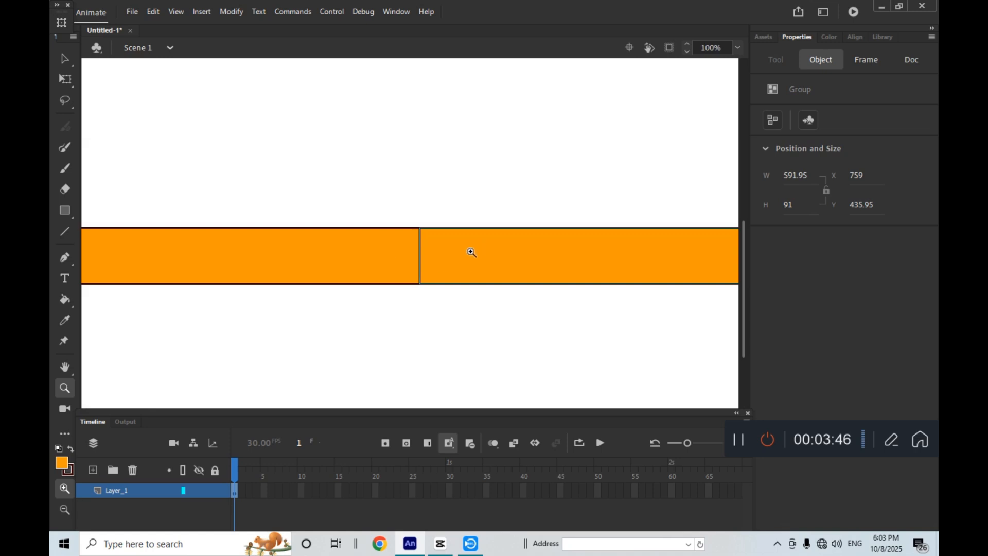
Step: Set the right rectangle's transformation point near its left end and rotate it steeply downward at the joint with Free Transform
click(61, 80)
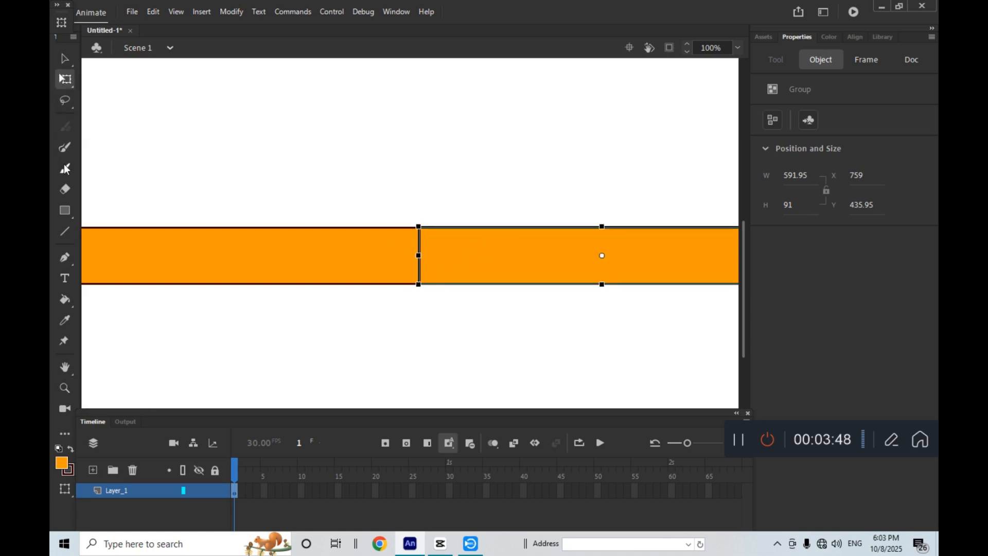
click(738, 47)
click(752, 102)
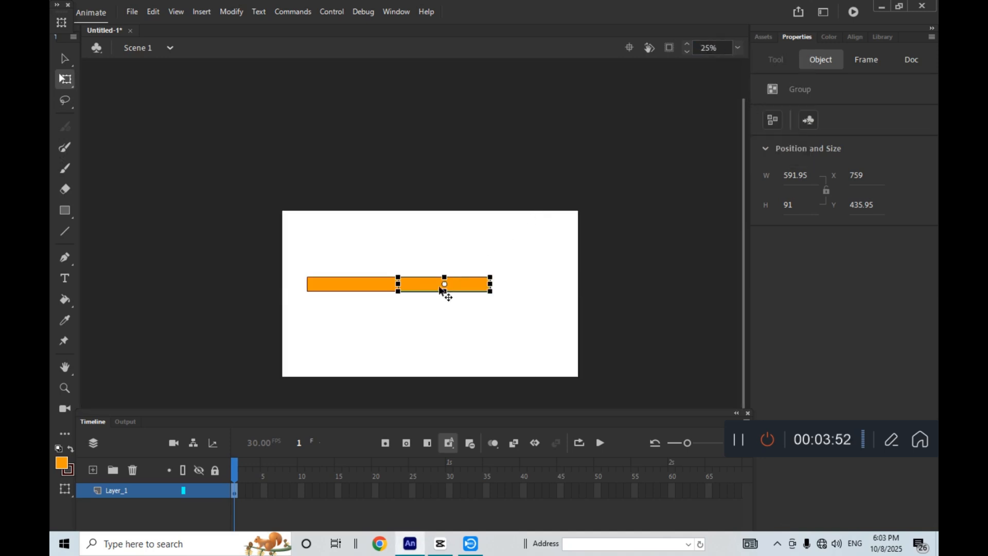
click(387, 321)
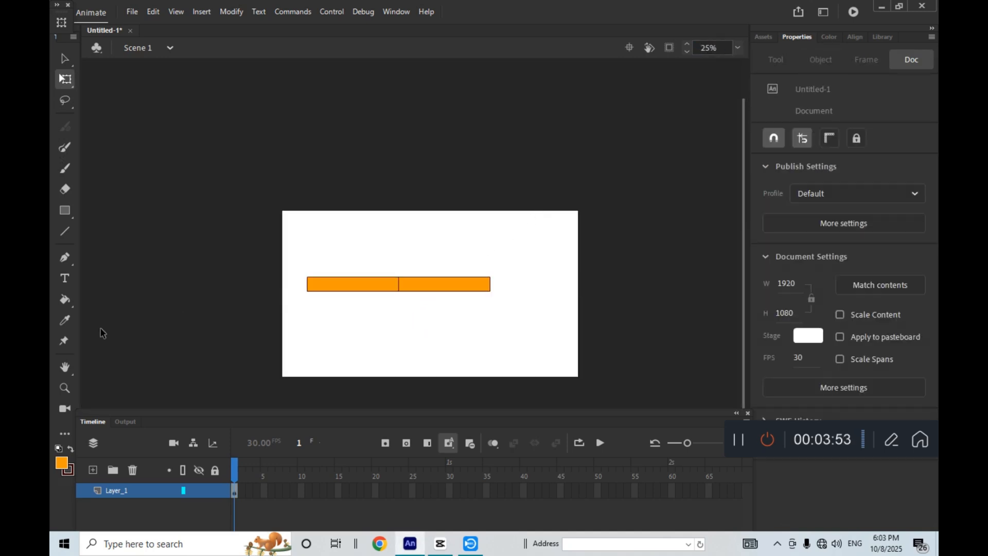
click(65, 388)
click(402, 290)
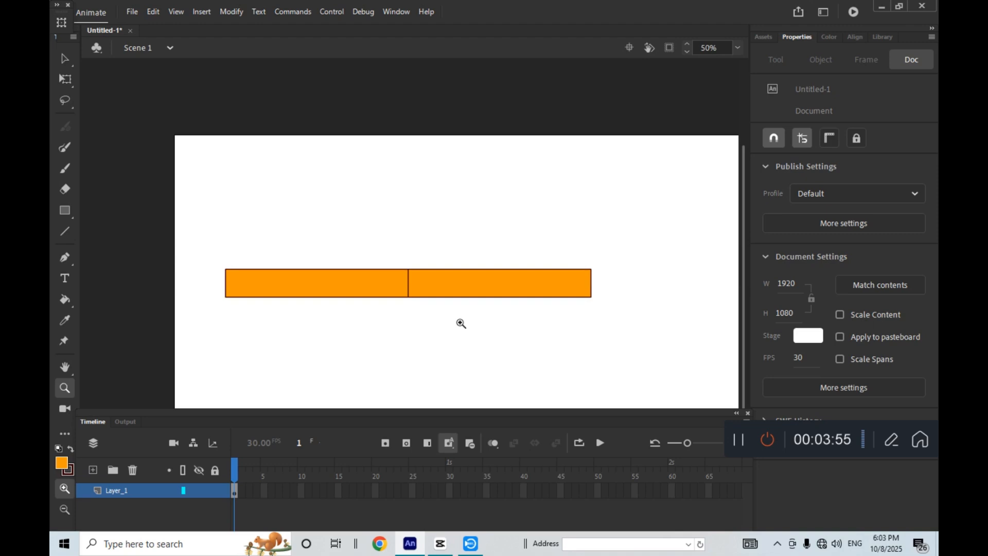
click(66, 81)
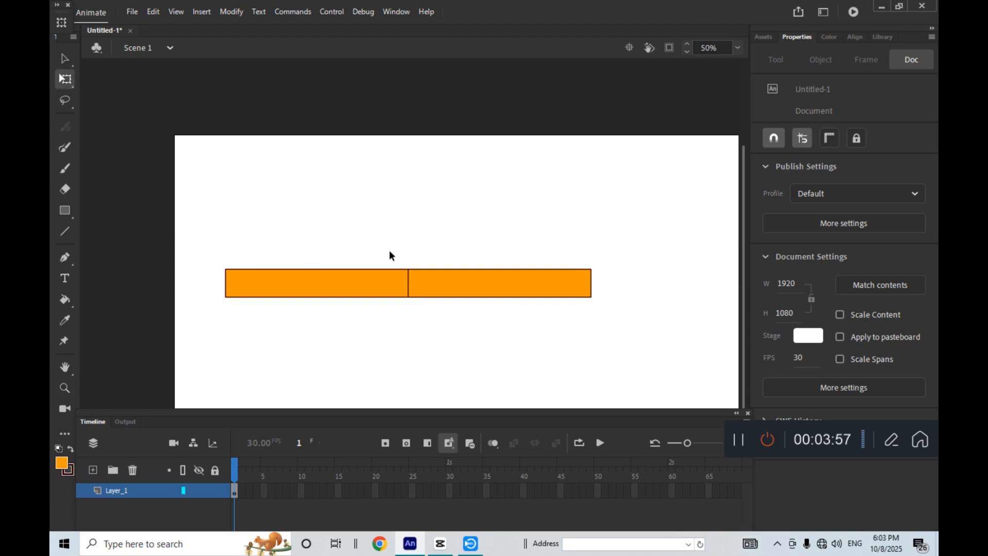
click(421, 279)
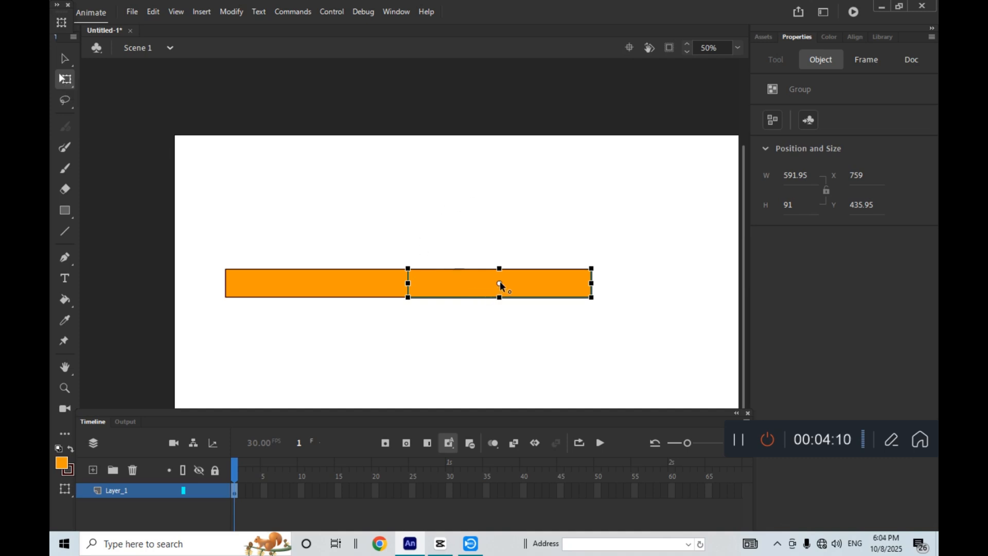
drag(499, 283, 493, 282)
drag(597, 268, 453, 428)
click(554, 335)
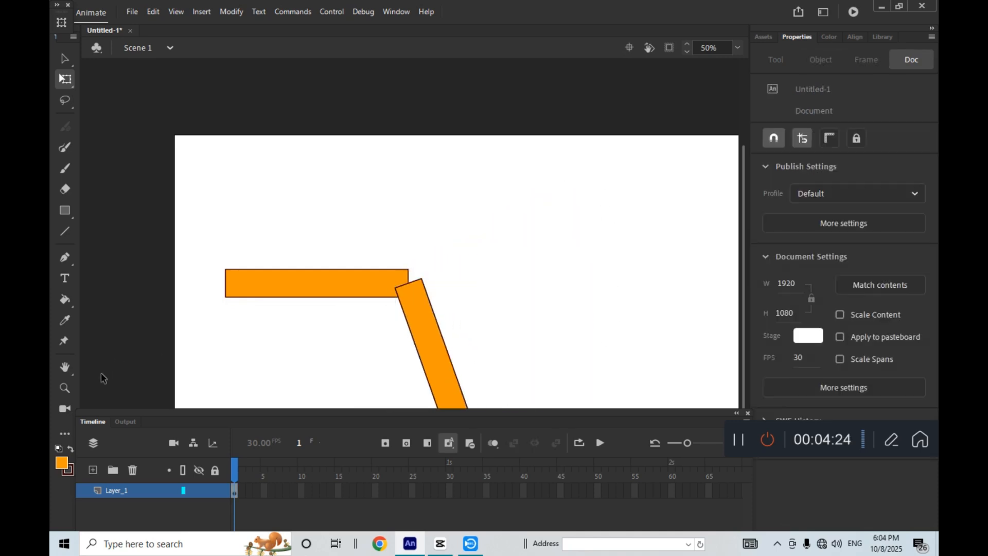
Step: Check the joint between the two rectangles up close, and undo the rotation of the right rectangle
click(66, 387)
click(409, 294)
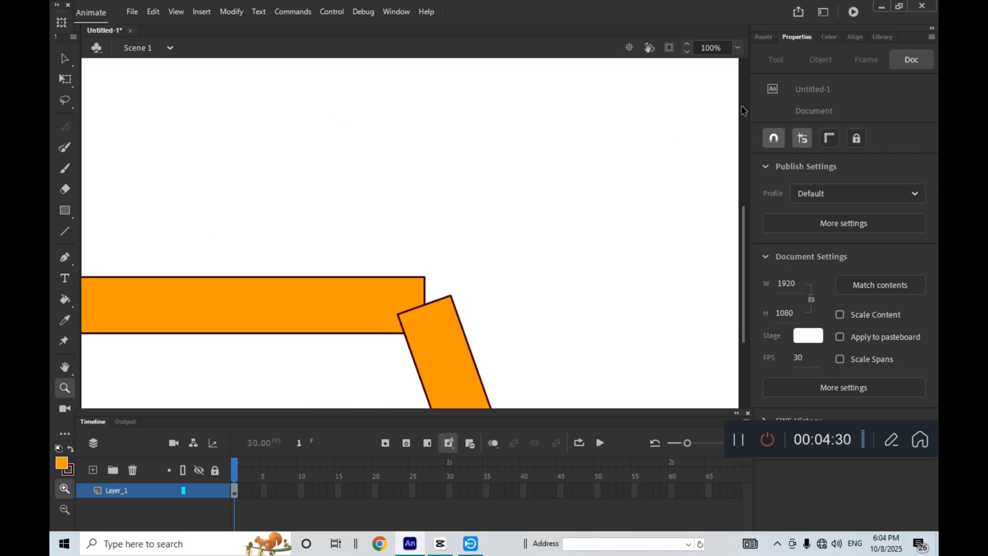
key(ctrl+minus)
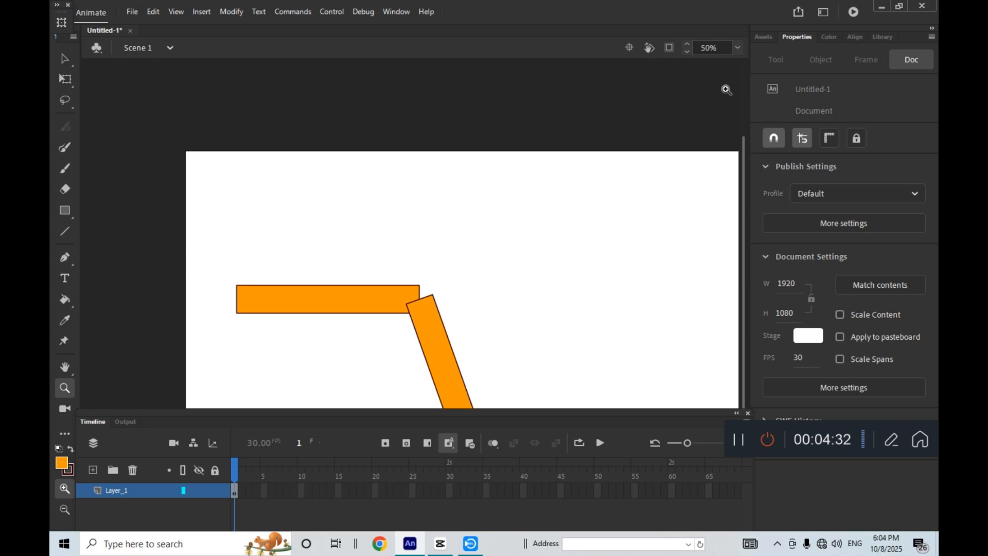
key(h)
drag(512, 278, 458, 170)
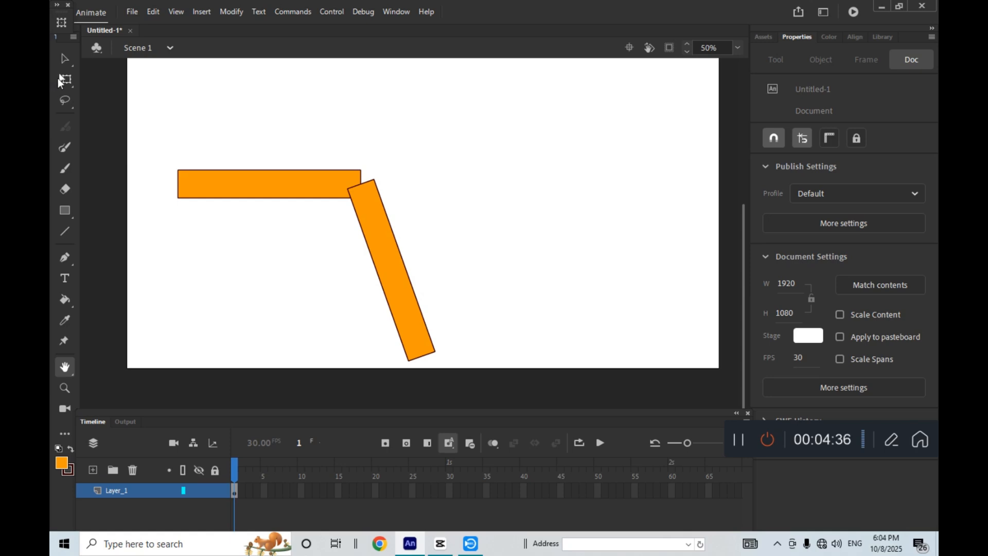
key(ctrl+z)
key(ctrl+z)
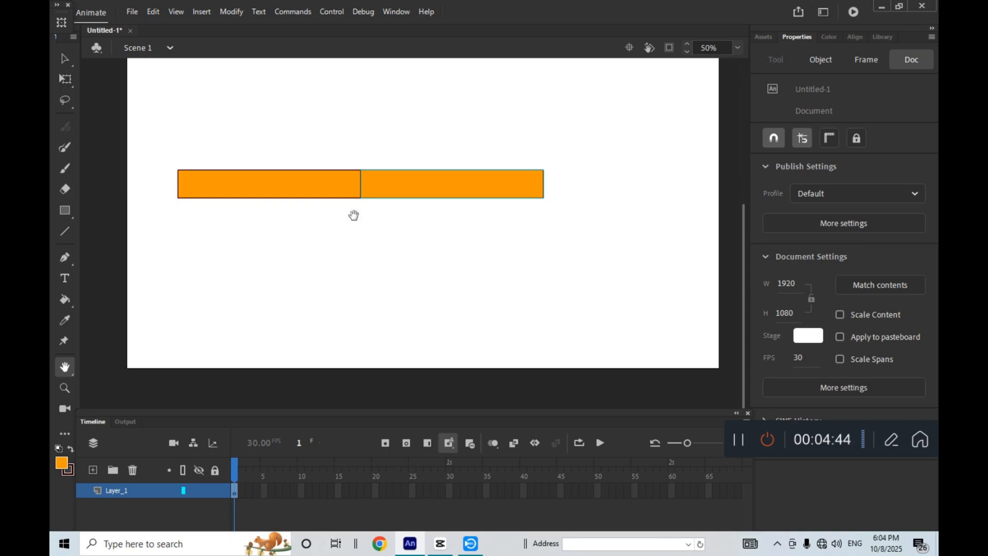
Step: Cut the right rectangle group and paste it in place on a new layer above Layer_1
key(ctrl+z)
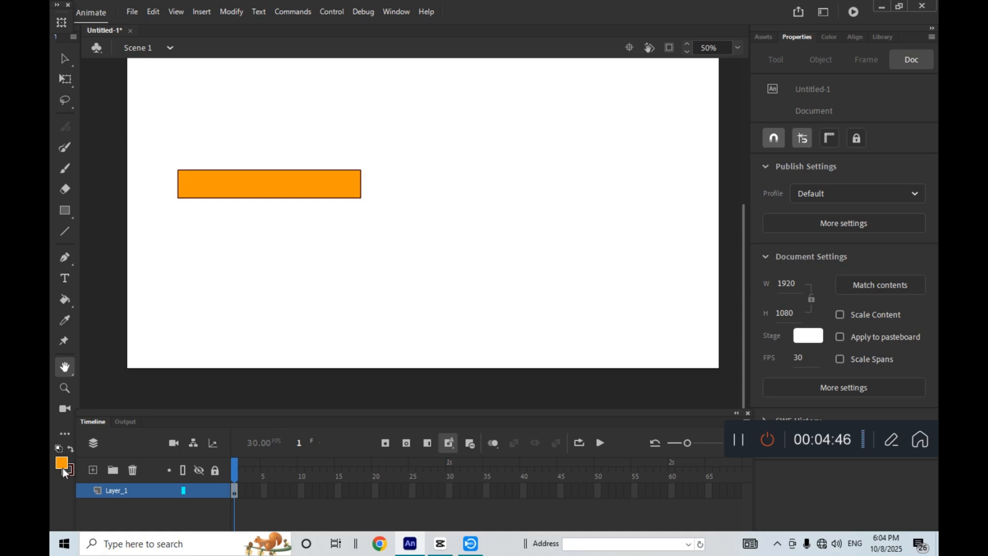
click(93, 471)
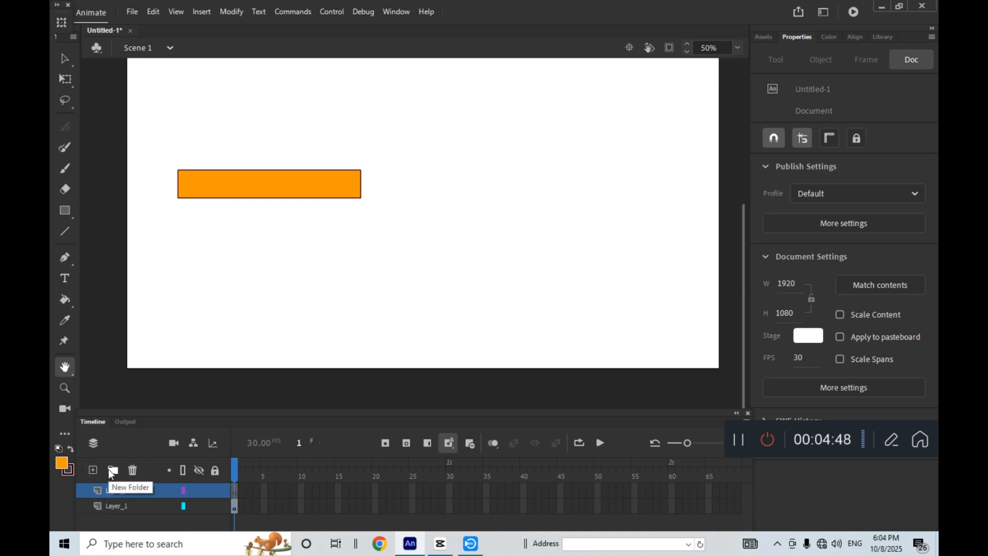
key(ctrl+shift+v)
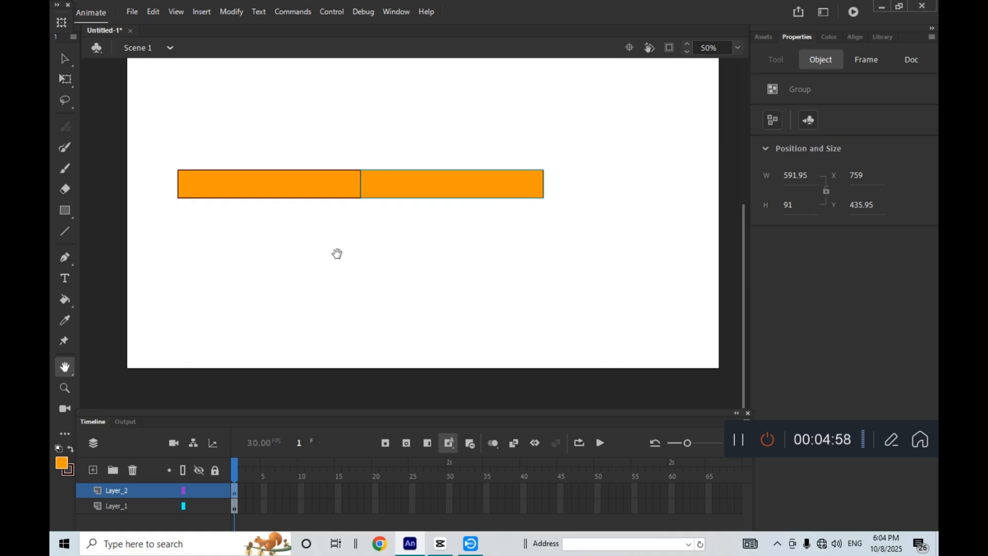
click(63, 61)
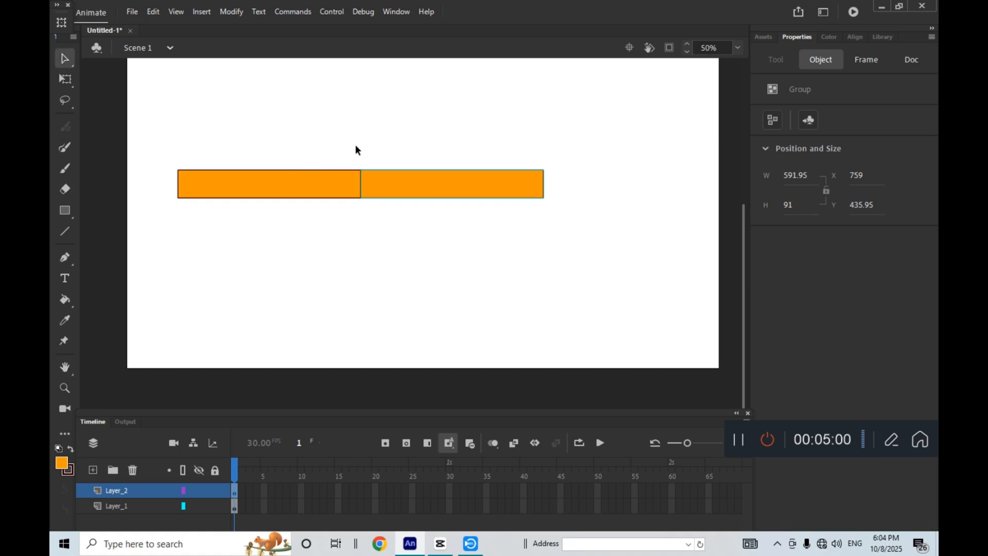
click(355, 150)
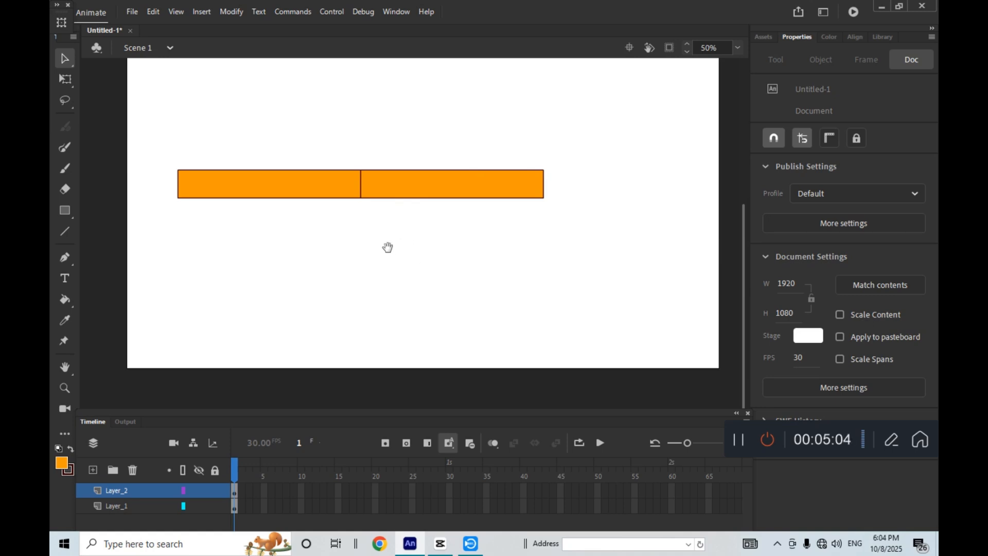
Step: Open the left rectangle's group on Layer_1 for editing, with nothing inside it selected
key(h)
drag(355, 235, 389, 278)
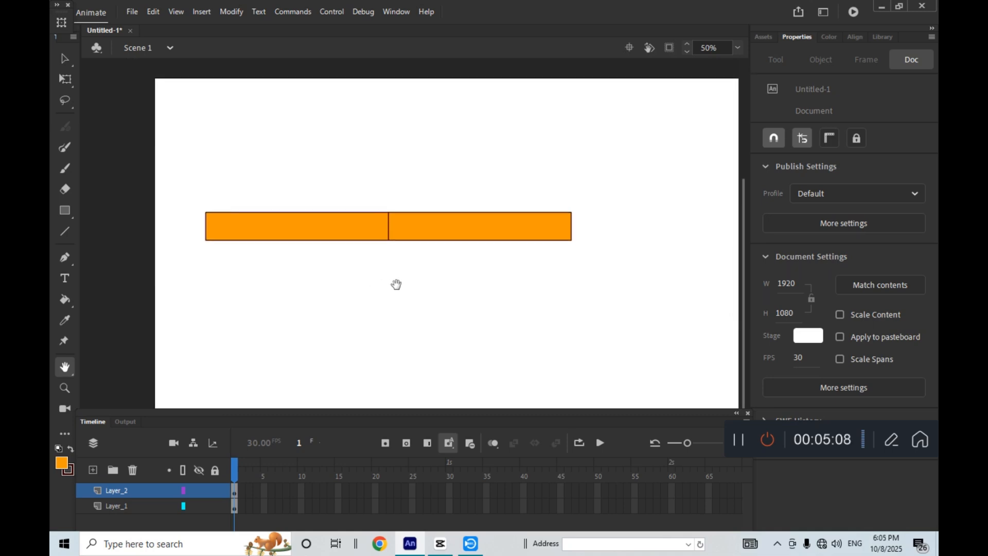
click(65, 59)
click(307, 220)
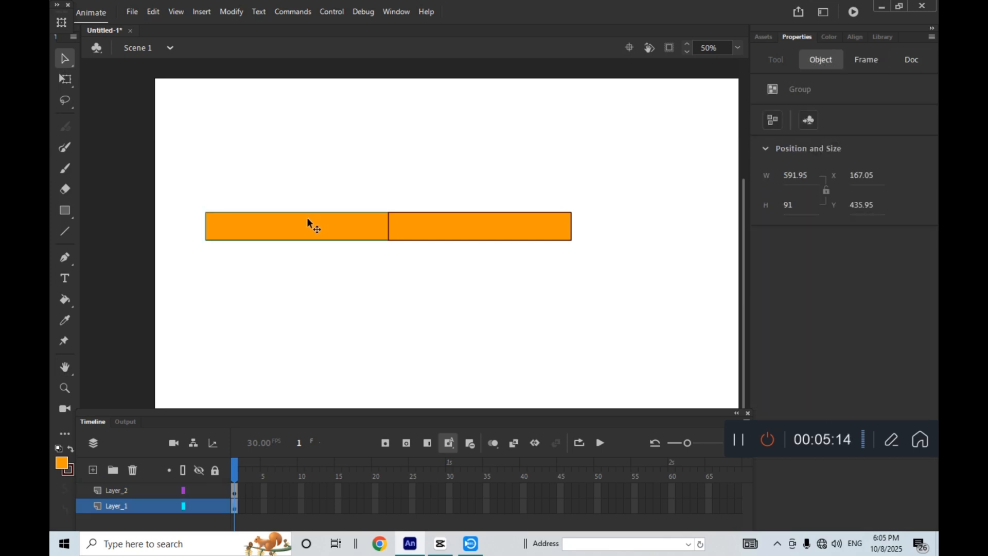
double_click(308, 218)
click(560, 301)
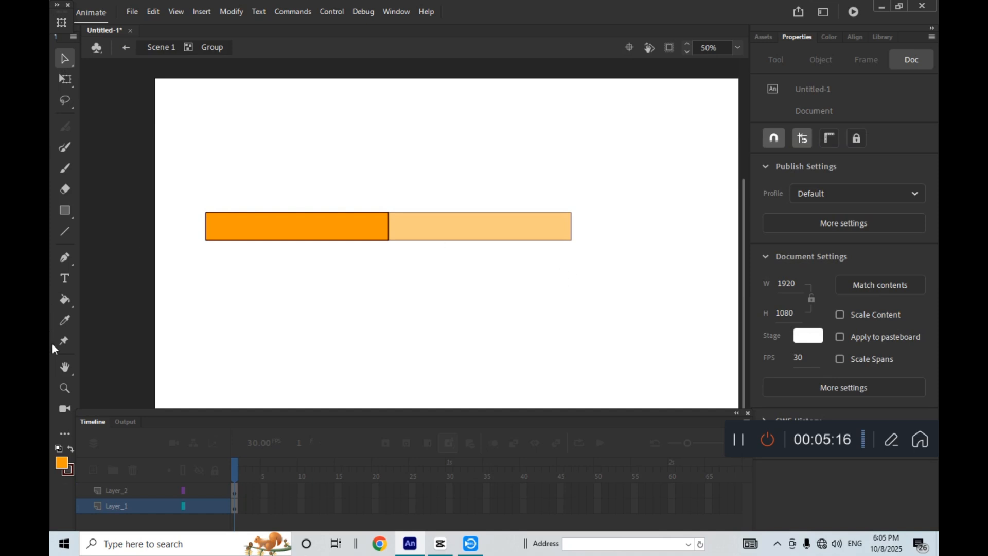
Step: With the Oval tool in object drawing mode, draw a circle about 99.7 px across from the left rectangle's upper-right corner
click(65, 388)
click(388, 222)
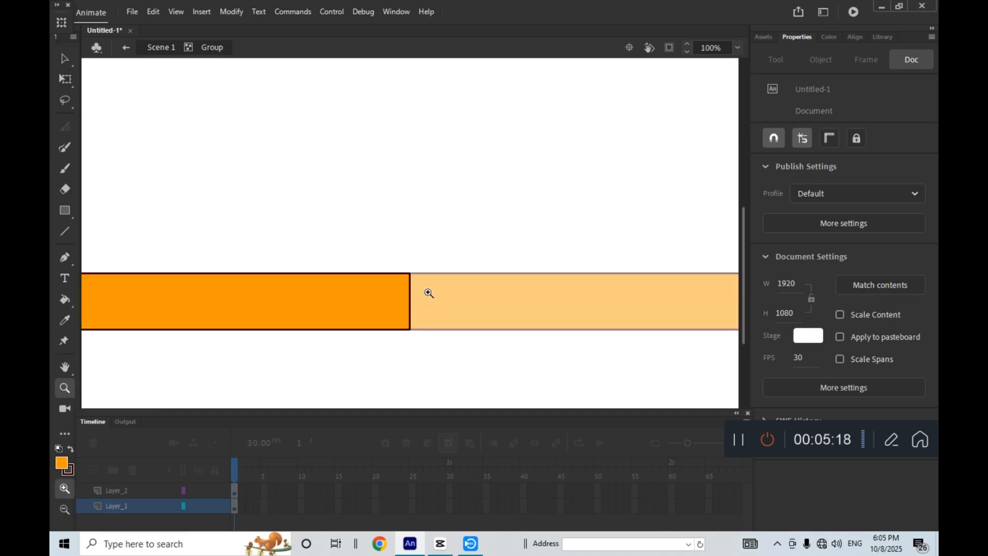
click(444, 307)
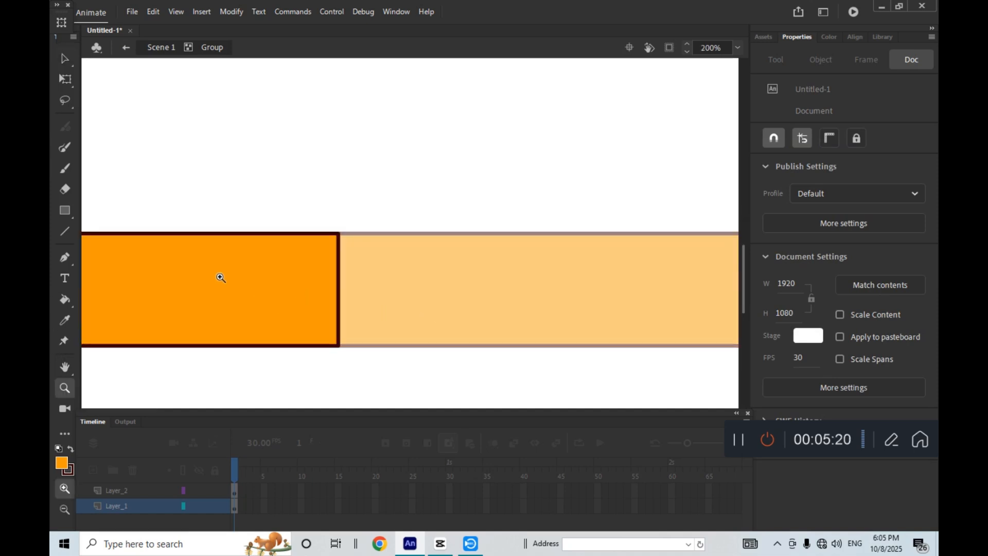
key(h)
drag(333, 267, 385, 224)
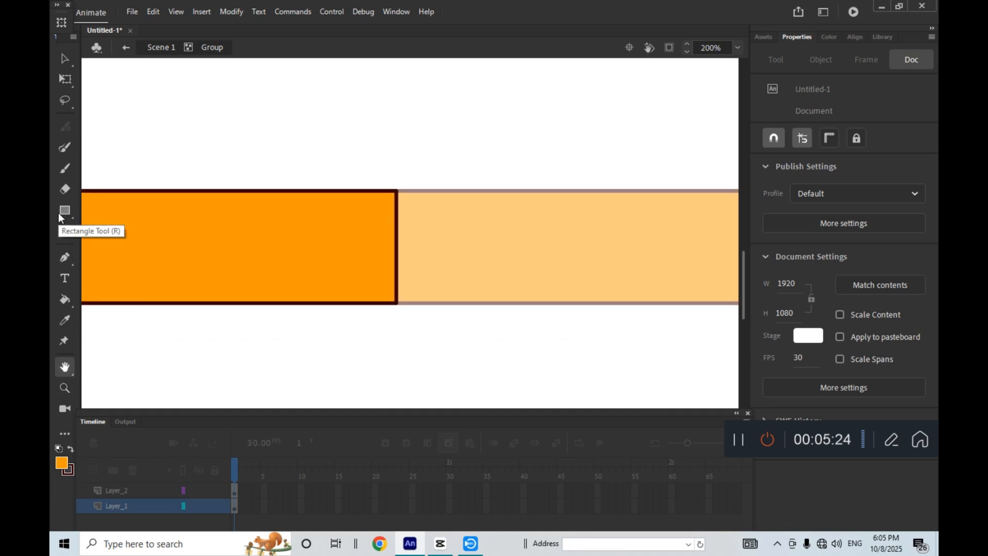
drag(60, 212, 194, 224)
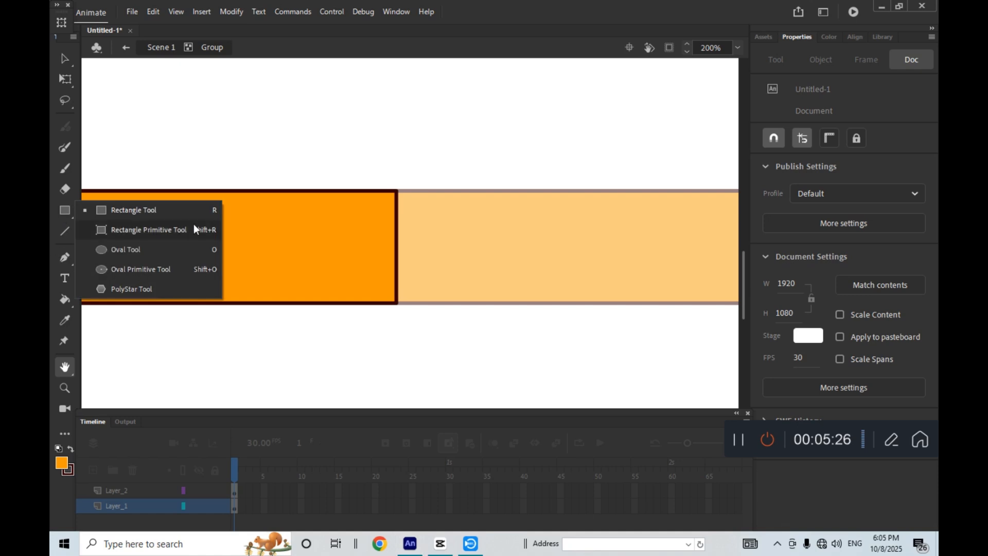
click(148, 250)
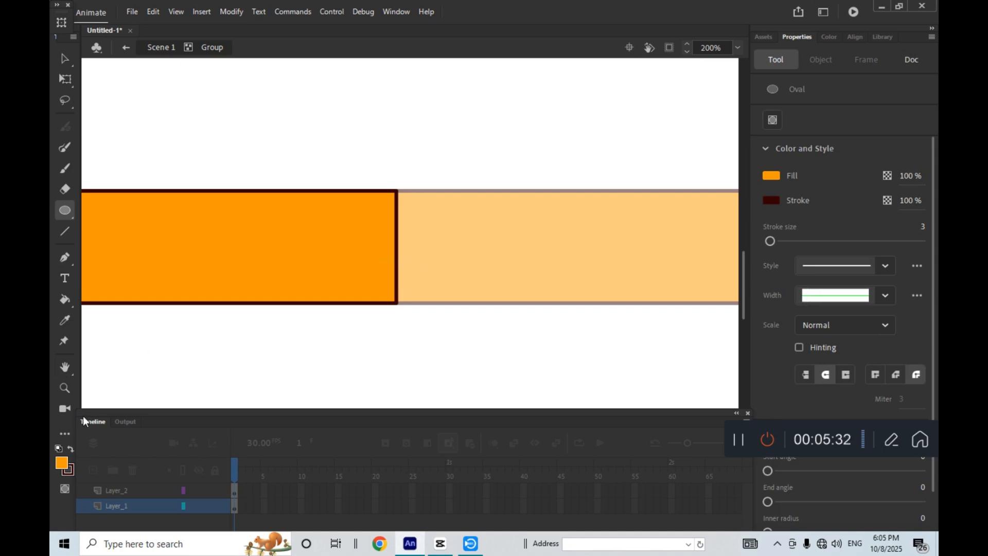
click(65, 490)
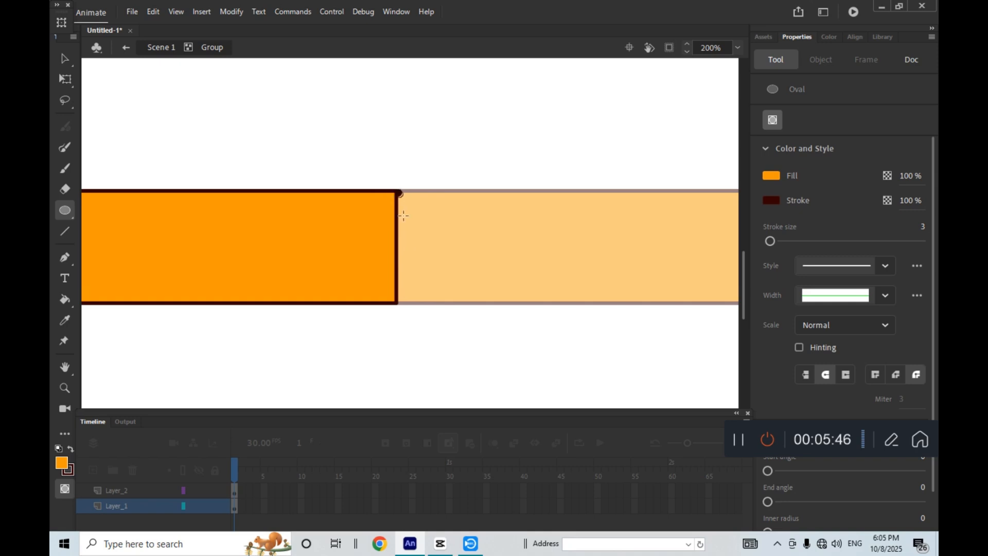
drag(398, 191, 496, 314)
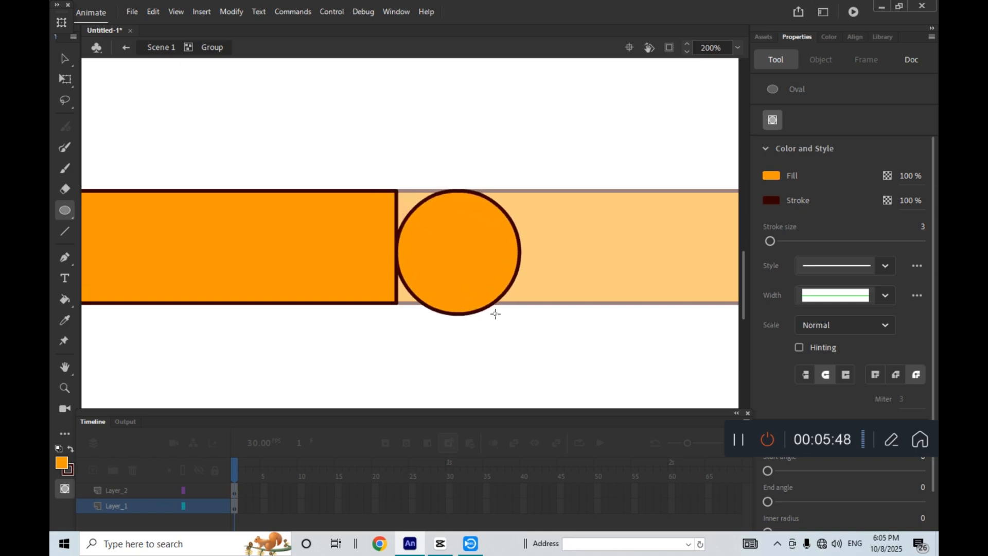
Step: Set the circle's fill opacity to 0% inside its drawing object, and return to the rectangle's group
click(64, 58)
click(442, 209)
double_click(444, 211)
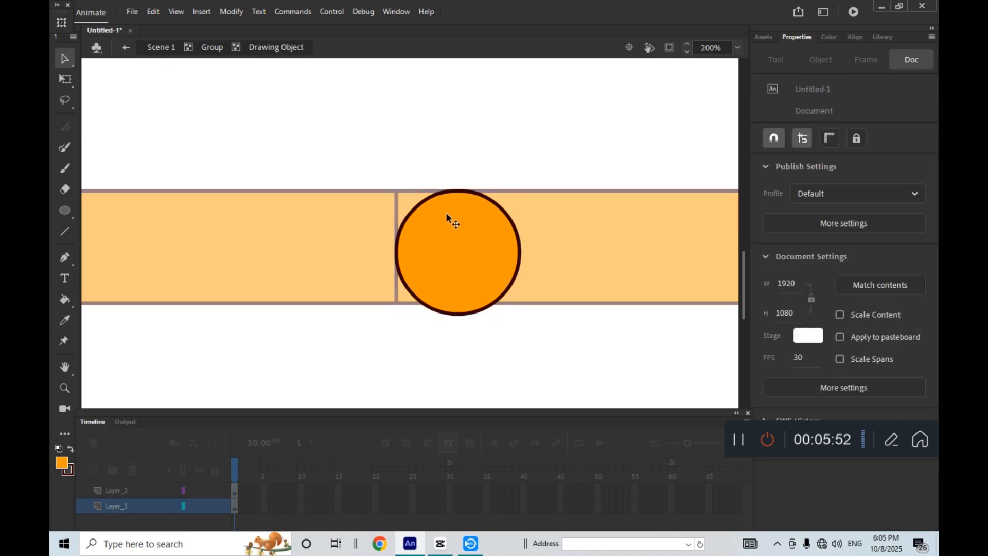
click(440, 235)
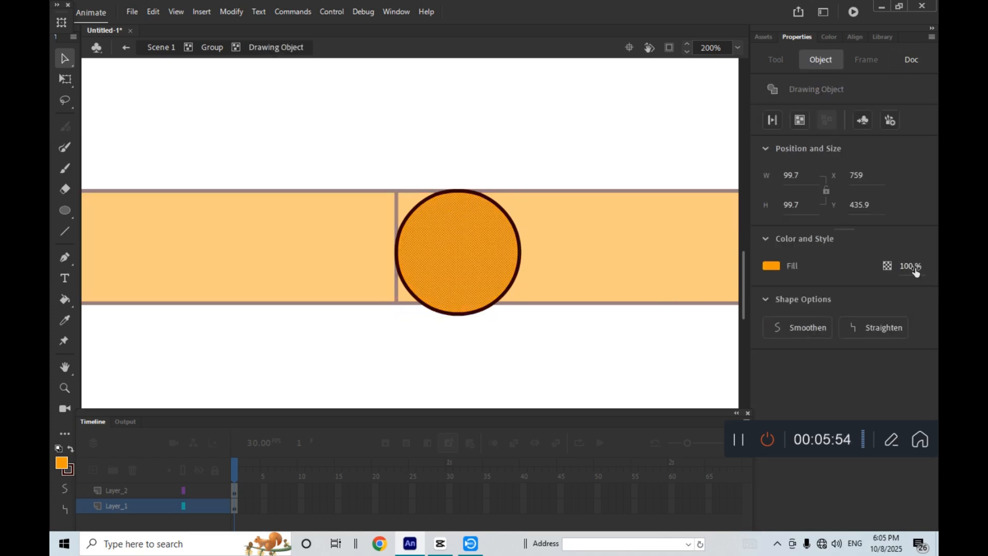
drag(909, 266, 584, 279)
click(573, 320)
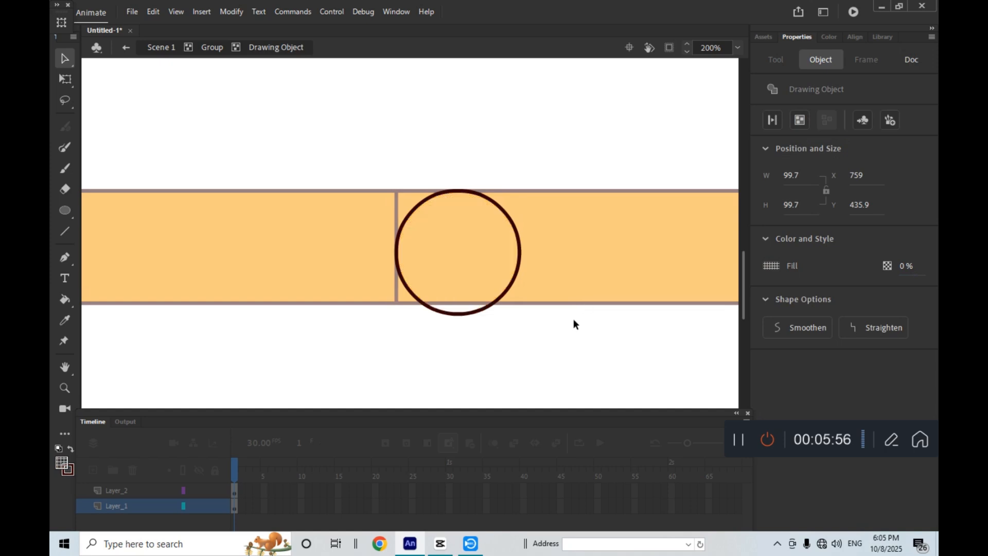
double_click(549, 335)
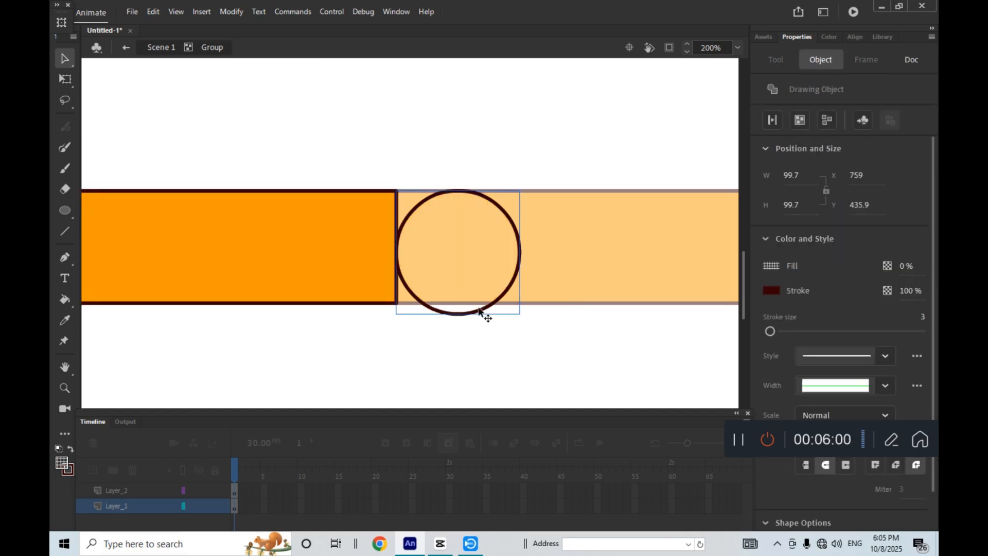
Step: Scale the circle to about 91 px, matching the rectangle's height, and centre it on the rectangle's right edge
drag(479, 311, 432, 305)
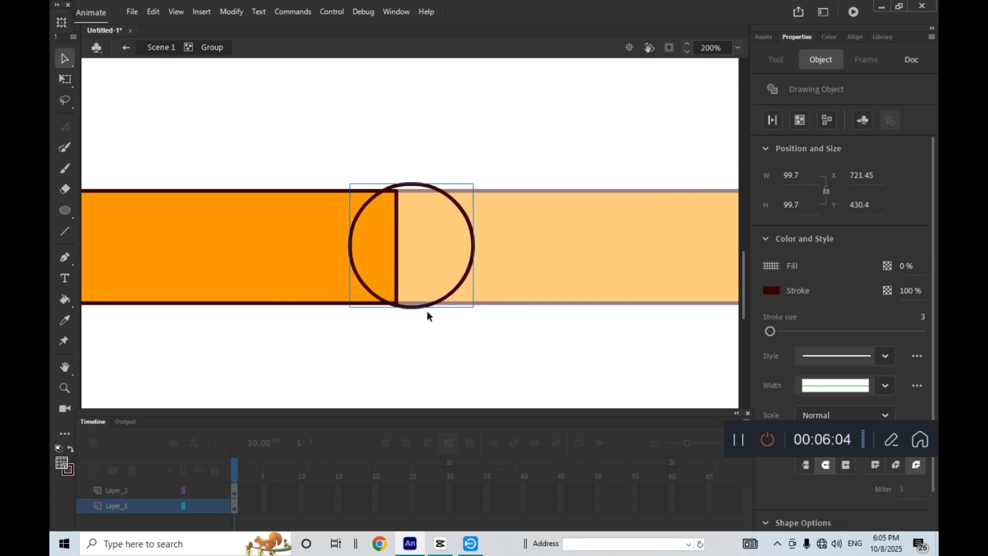
click(65, 79)
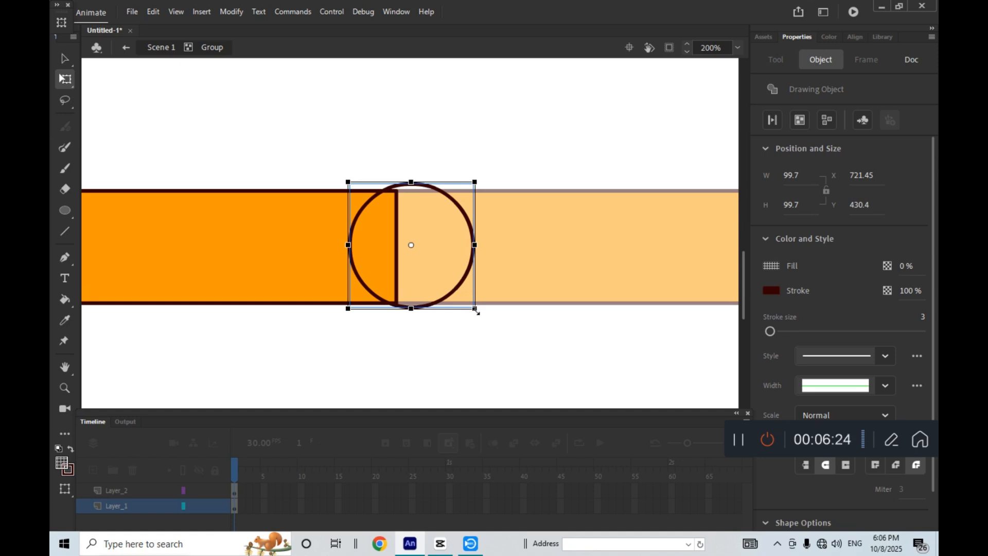
drag(476, 311, 473, 305)
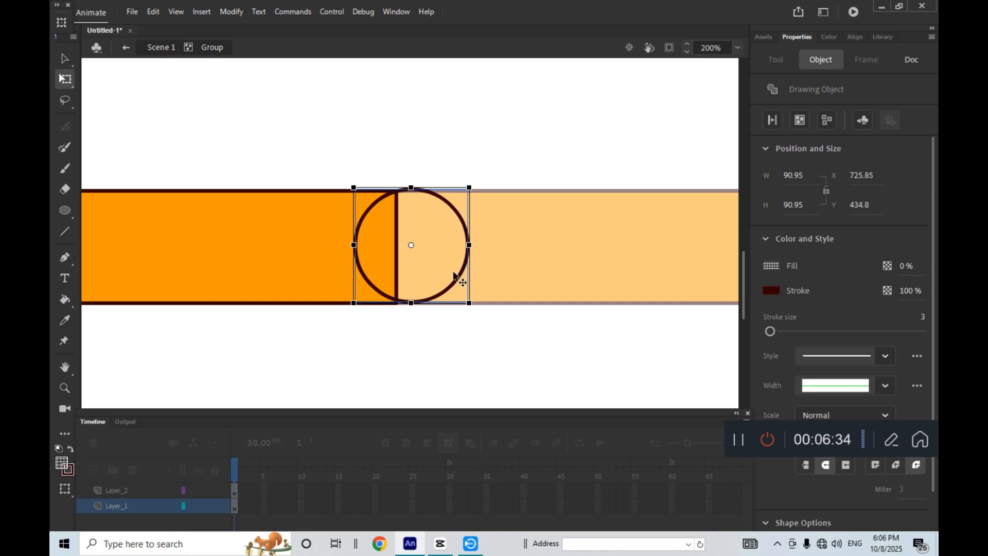
drag(454, 274, 440, 274)
click(407, 357)
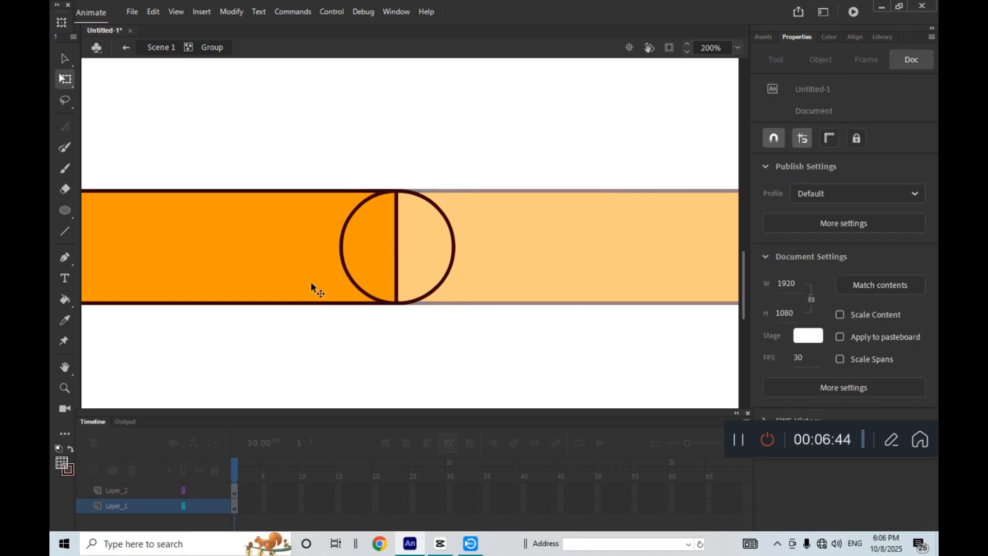
click(64, 386)
click(404, 242)
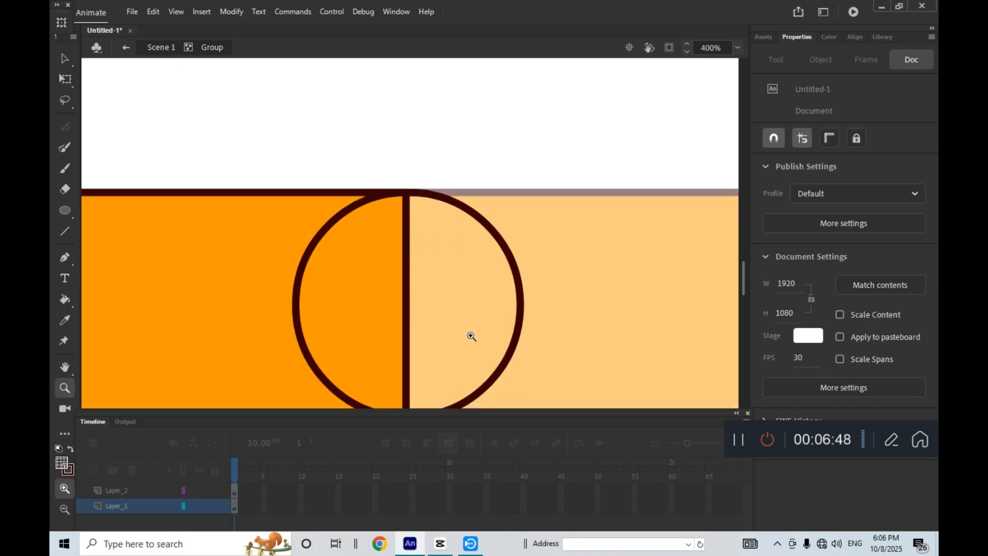
Step: Sample the left rectangle's orange fill with the Eyedropper and fill the circle with it using the Paint Bucket
scroll(463, 299, down, 3)
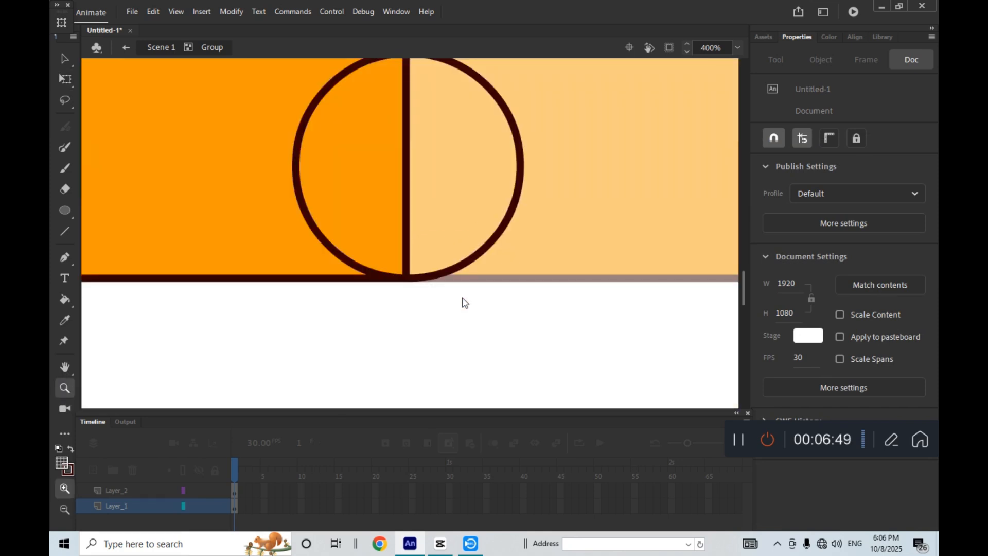
click(65, 61)
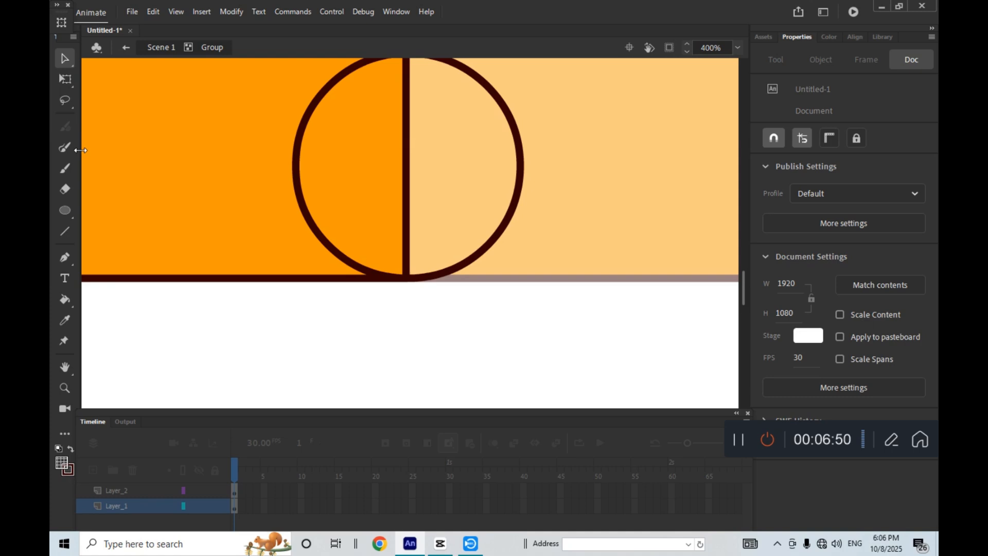
click(66, 320)
click(194, 141)
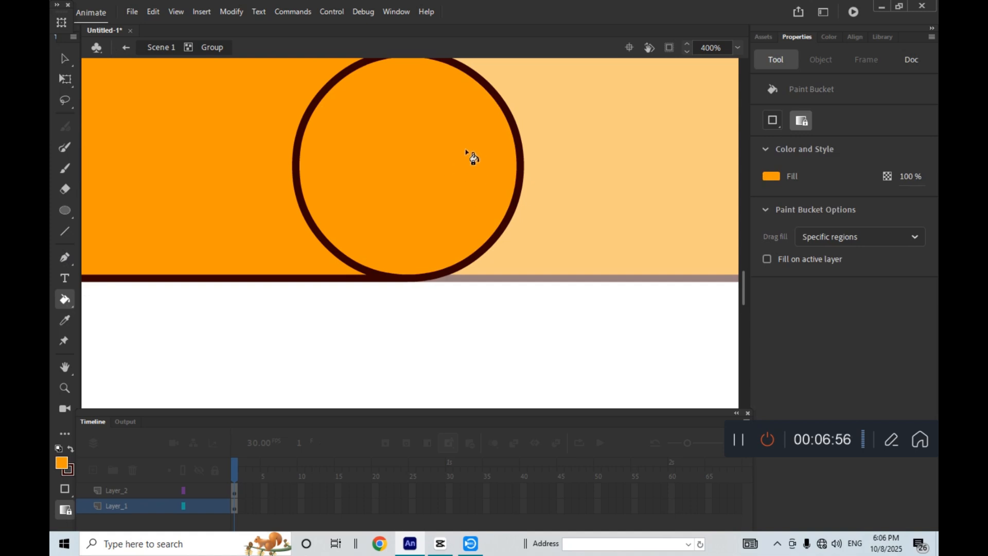
Step: Open the circle's drawing object for editing and pull a corner into its outline at the bottom and at the top
click(64, 61)
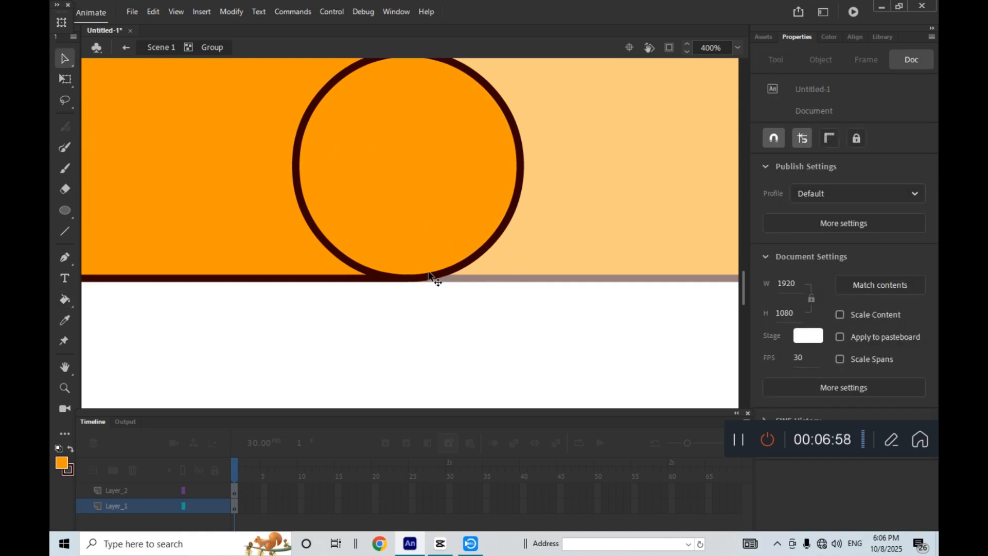
click(384, 278)
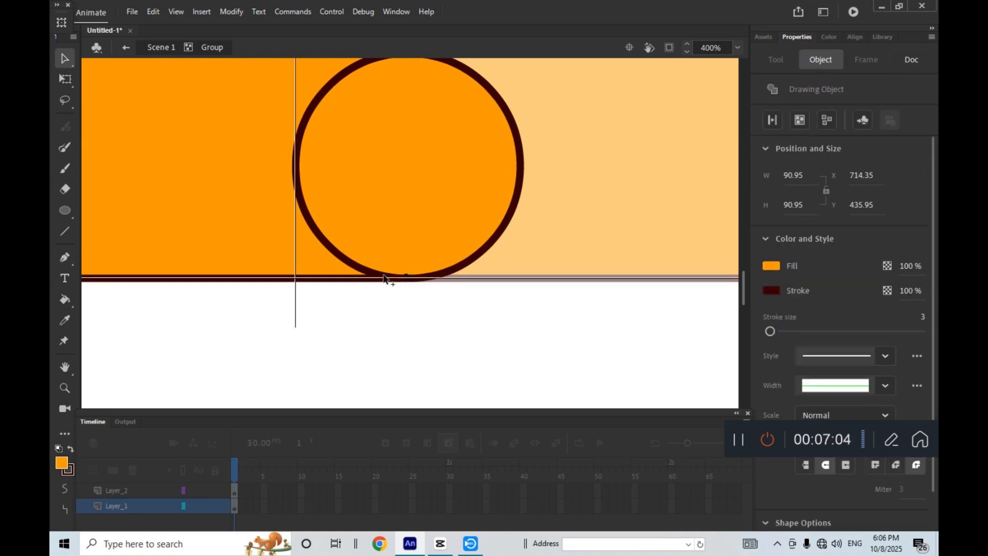
drag(384, 278, 383, 278)
double_click(384, 278)
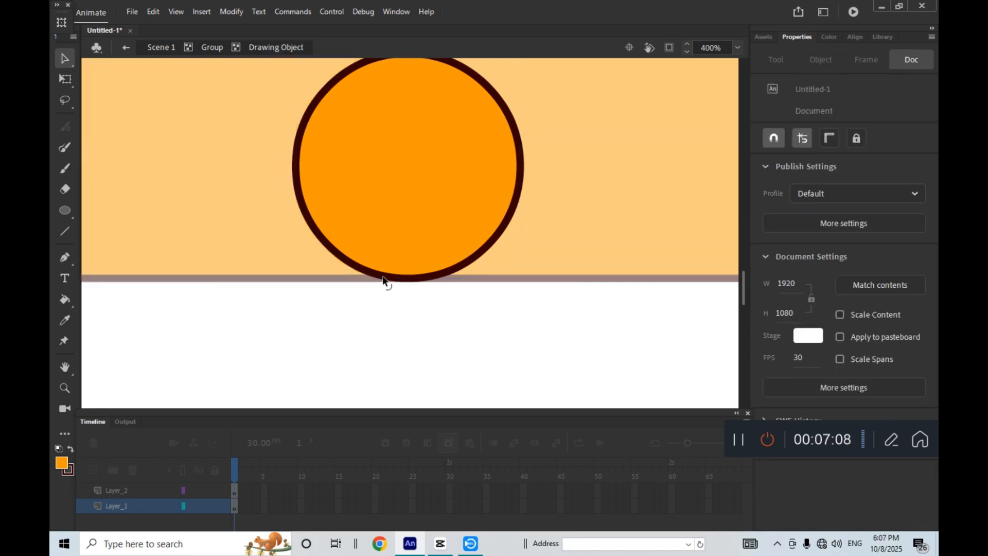
drag(385, 279, 381, 282)
scroll(397, 282, up, 3)
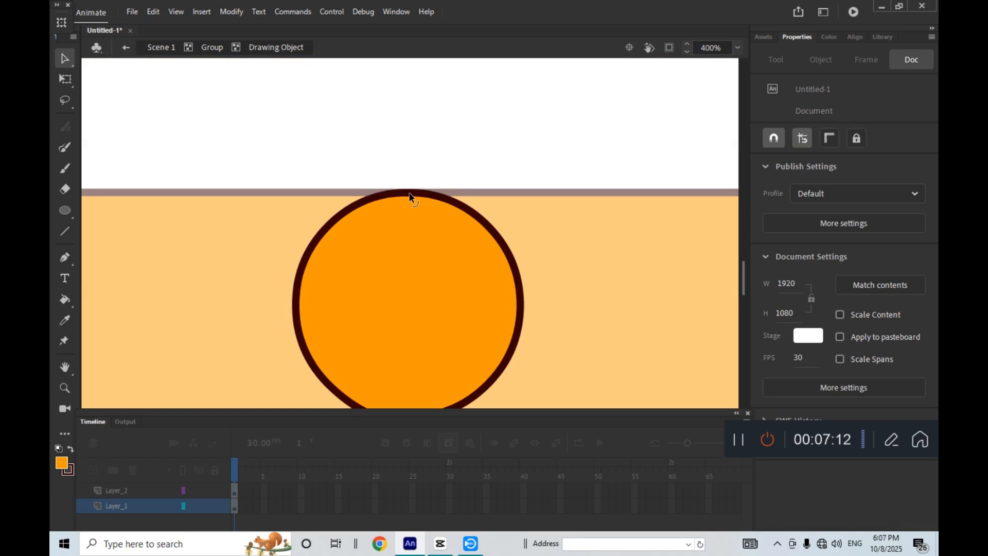
drag(411, 197, 404, 184)
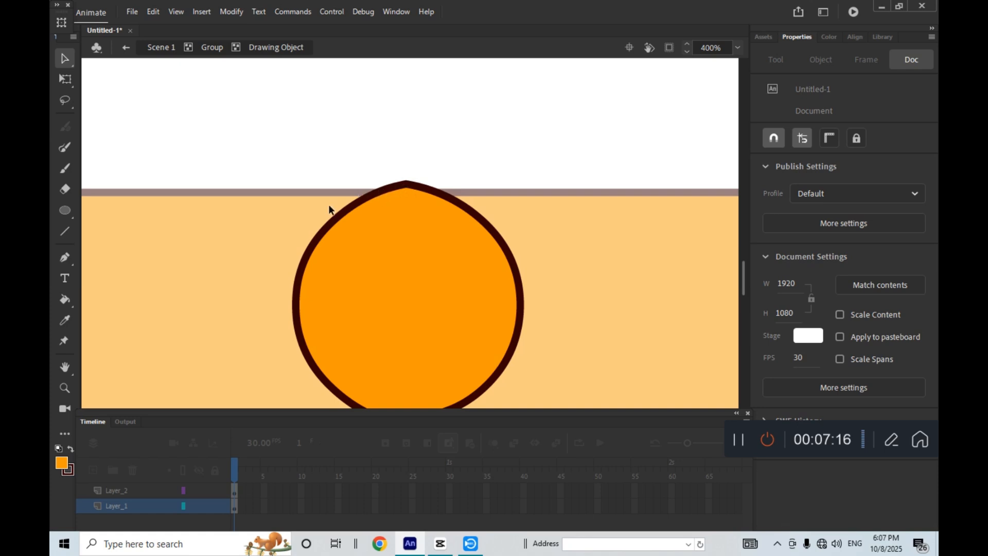
Step: Delete the left half of the circle's outline, pull the remaining stroke ends back onto the circle, and return to the rectangle's group
click(331, 225)
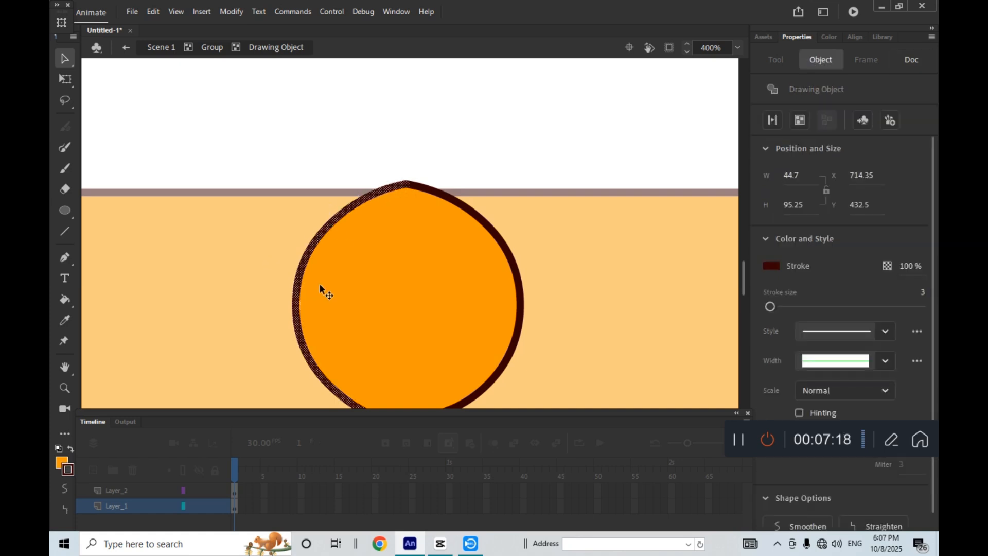
key(Delete)
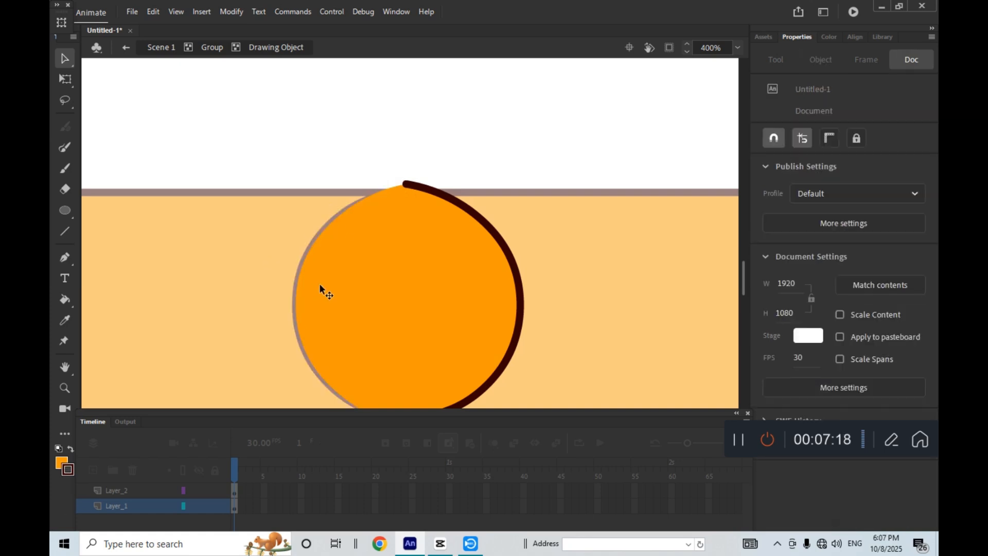
click(405, 184)
click(395, 181)
drag(405, 190, 402, 195)
scroll(401, 203, down, 3)
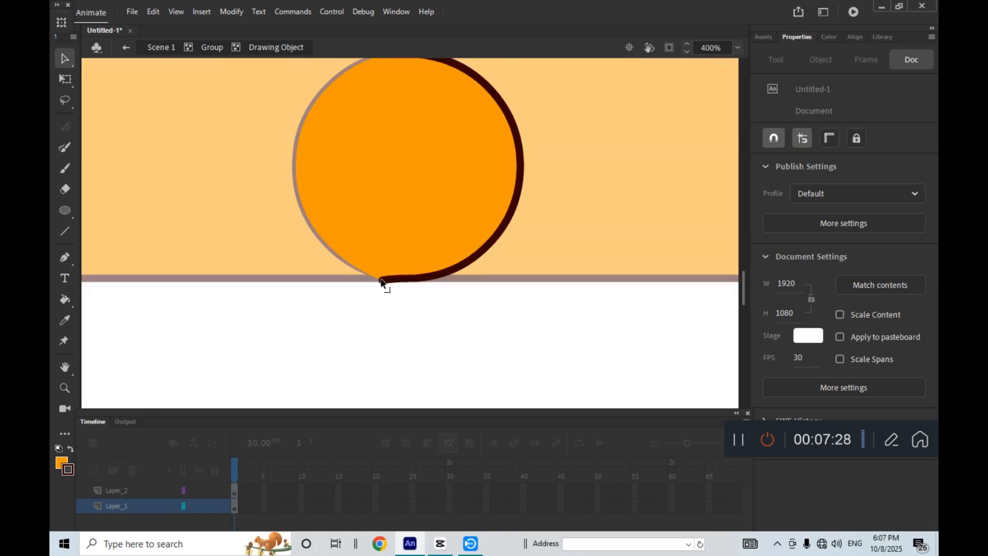
drag(387, 282, 385, 278)
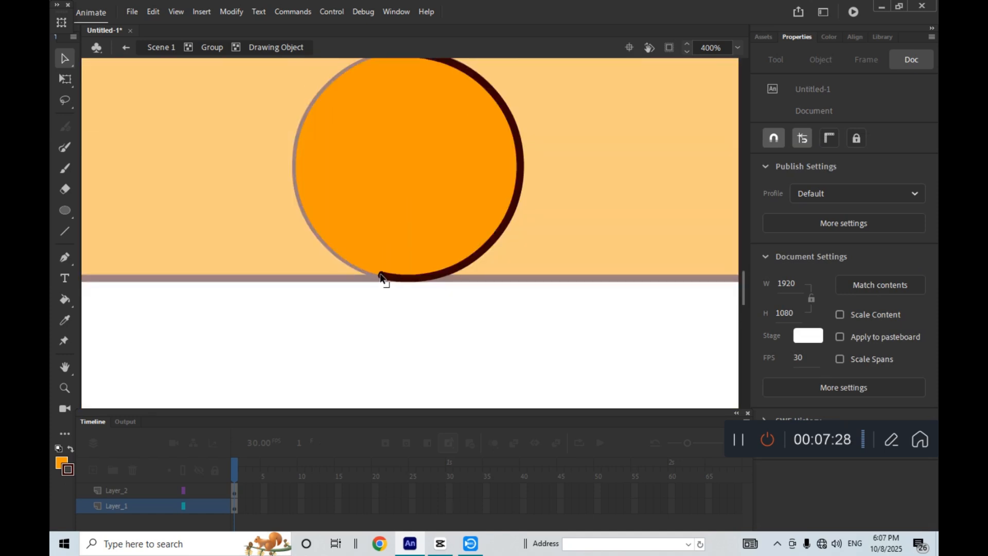
double_click(384, 311)
Step: Open the second circle, lying beneath the trimmed one, for editing inside its own drawing object
scroll(392, 313, up, 3)
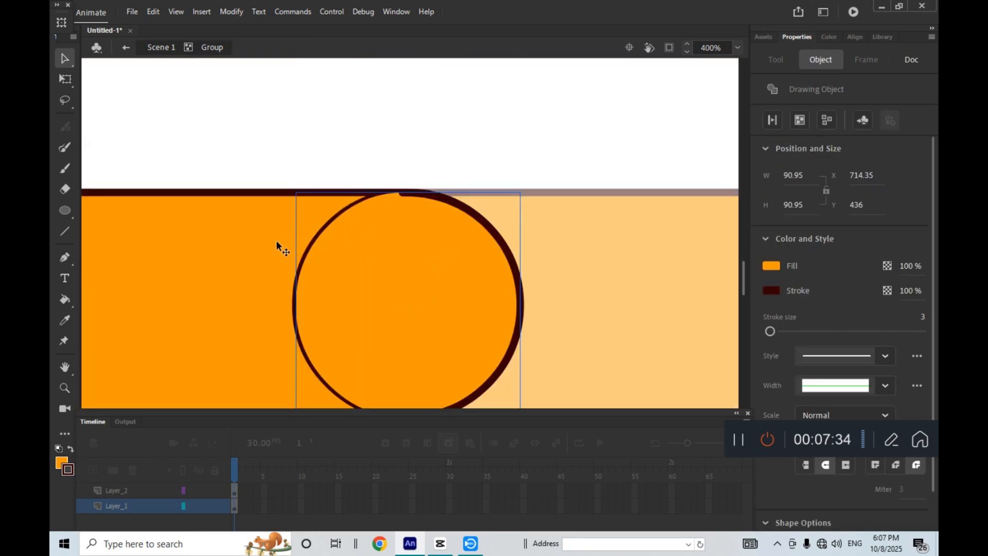
click(245, 311)
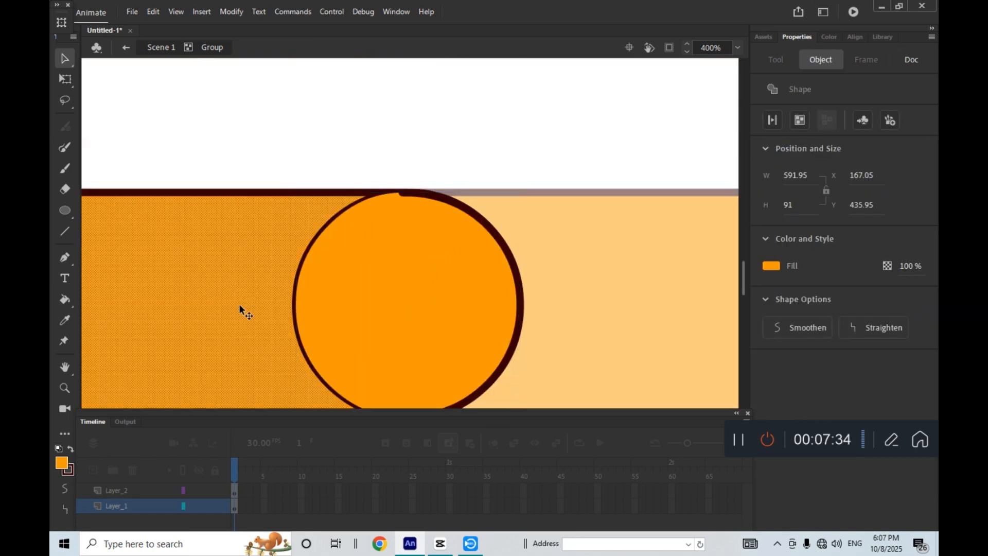
click(338, 216)
double_click(338, 211)
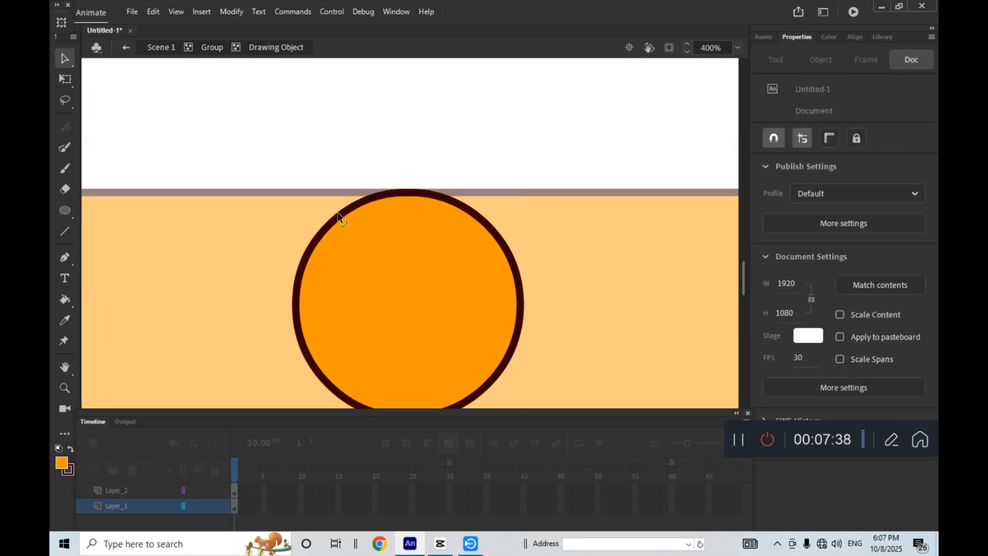
click(338, 217)
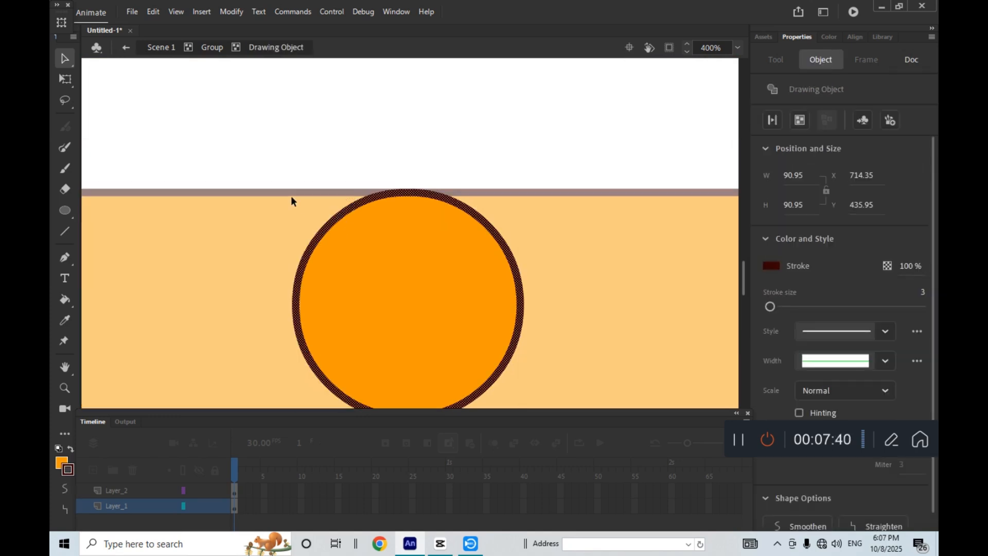
click(302, 214)
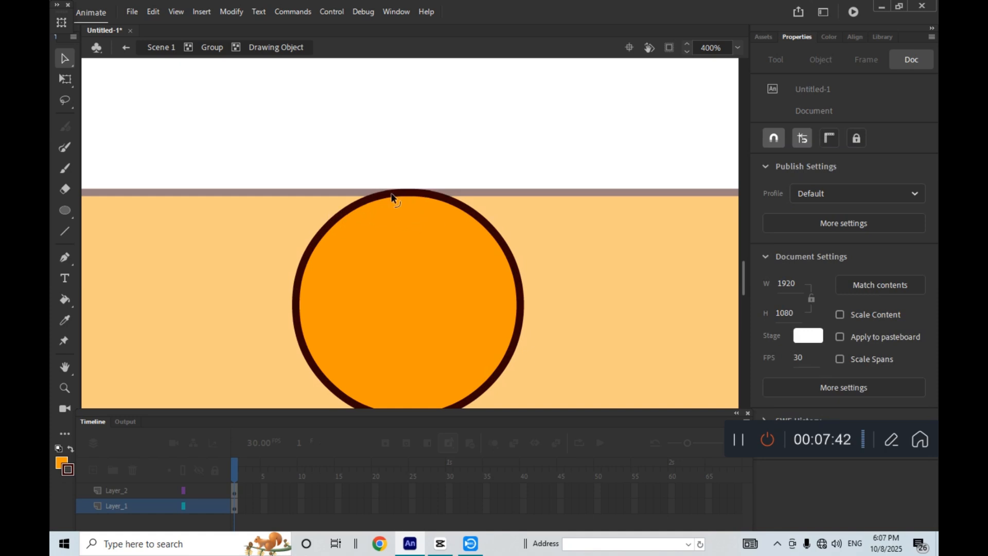
Step: Split the second circle's outline with corners at the bottom and top, and delete its left half
scroll(393, 196, down, 3)
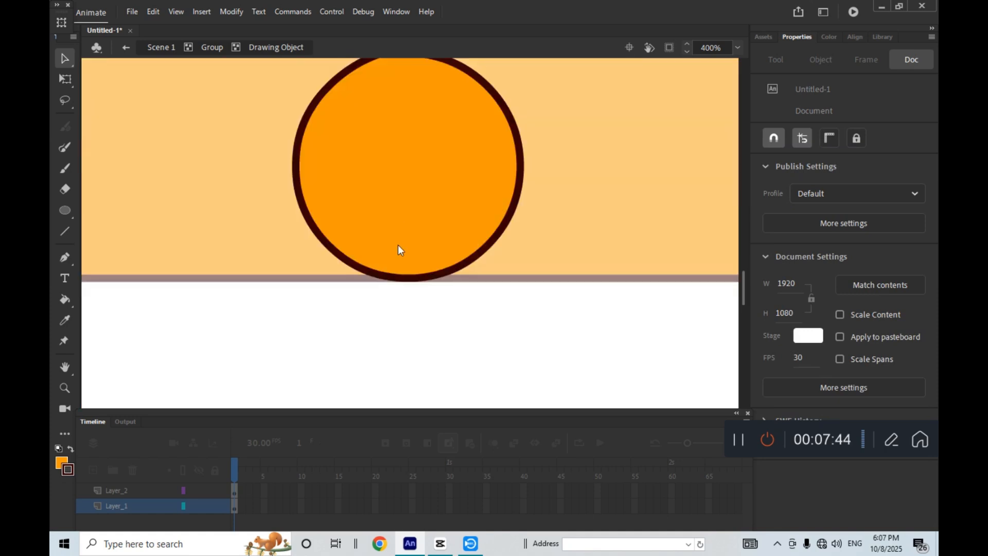
drag(414, 282, 418, 282)
click(404, 282)
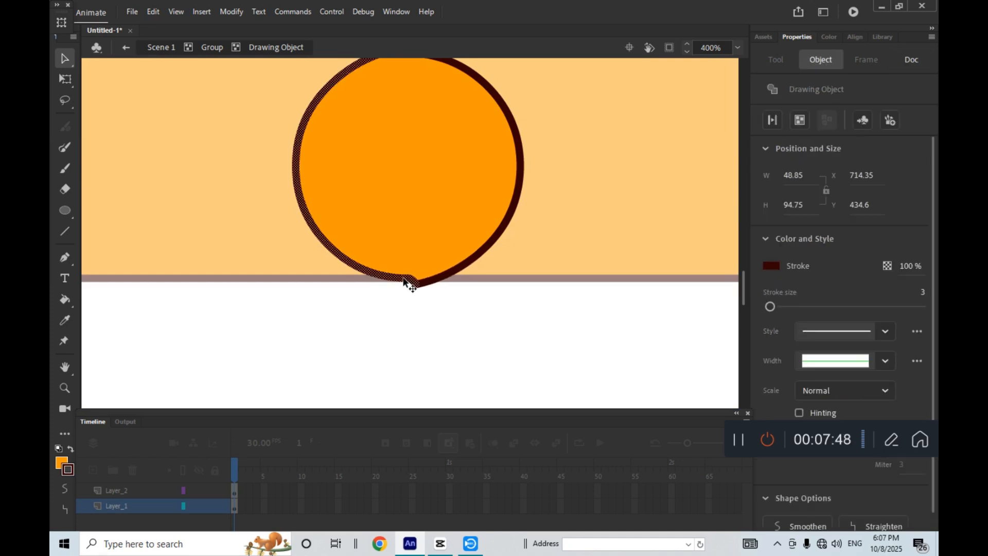
key(Delete)
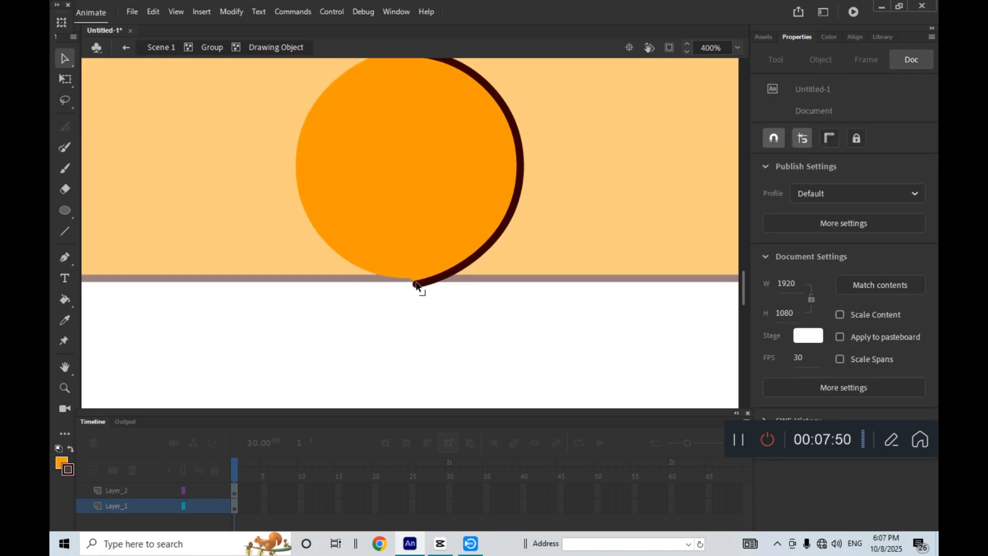
Step: Pull the second circle's loose stroke ends onto the rectangle's lower and upper edges, and return to the group
drag(415, 284, 412, 282)
scroll(409, 283, up, 3)
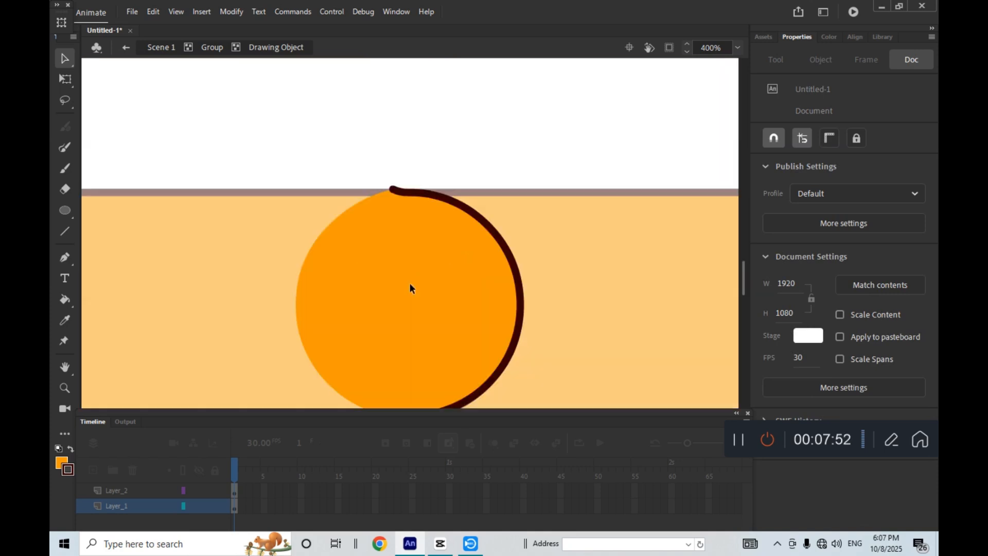
drag(392, 189, 392, 194)
double_click(438, 116)
click(455, 153)
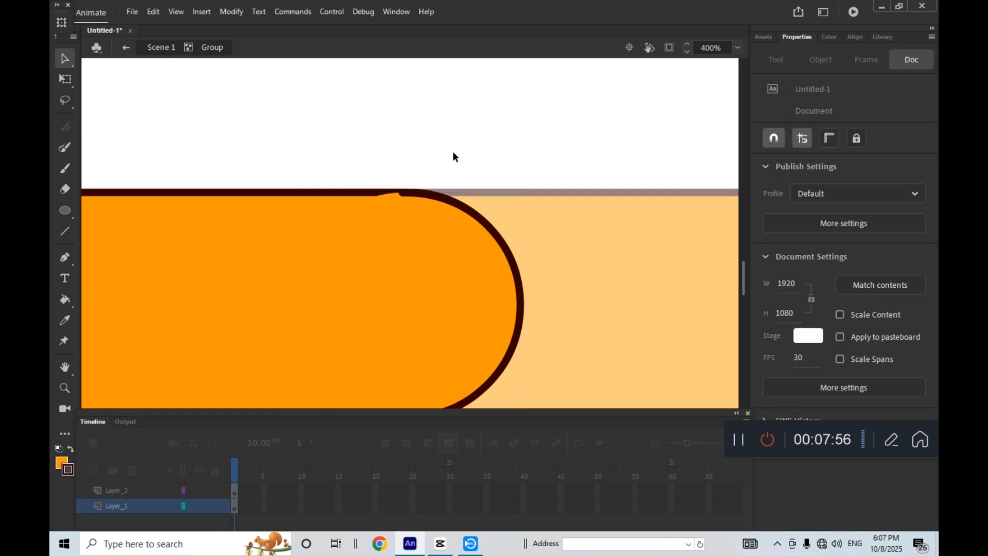
scroll(434, 270, down, 3)
click(431, 276)
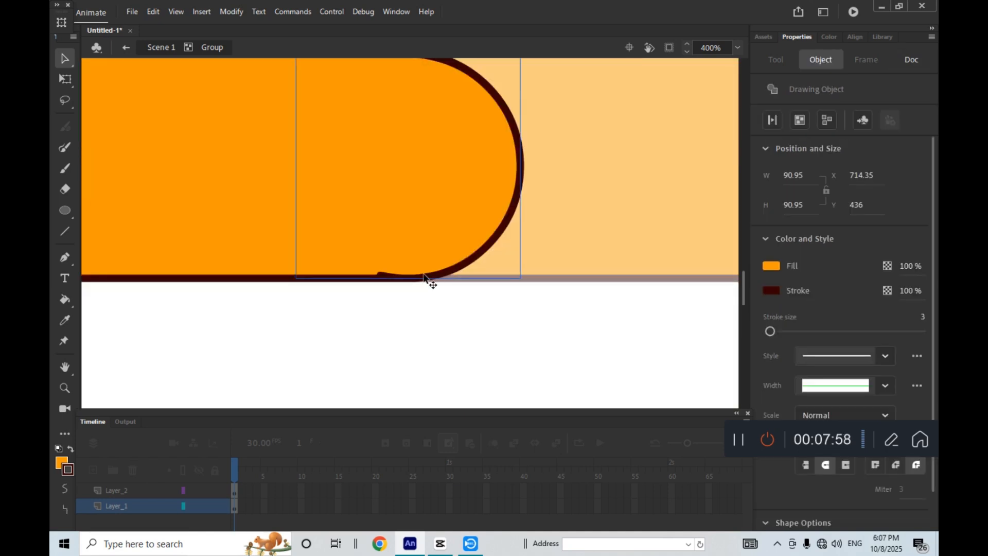
Step: Show the rulers and place a horizontal and a vertical guide crossing at the circle's centre, found with Free Transform
right_click(548, 149)
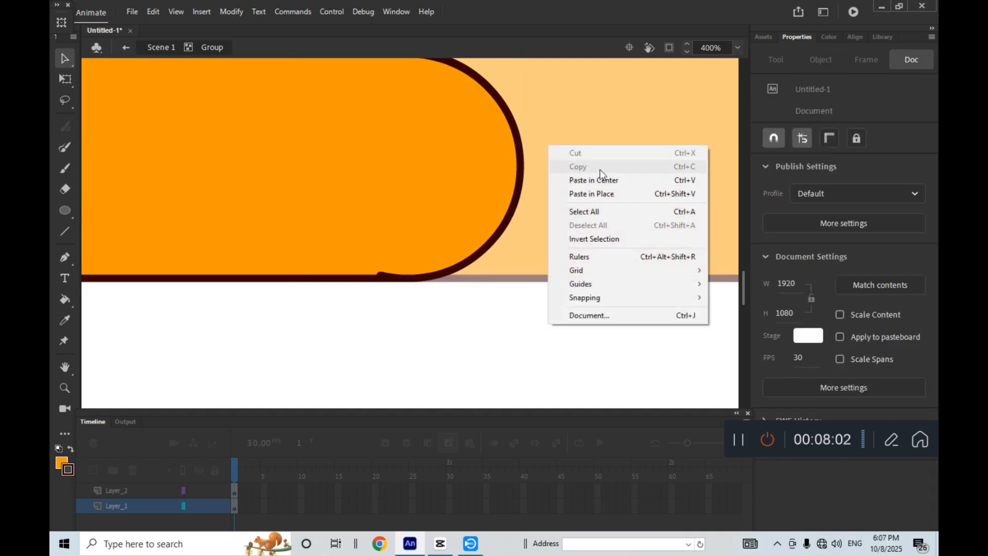
click(564, 258)
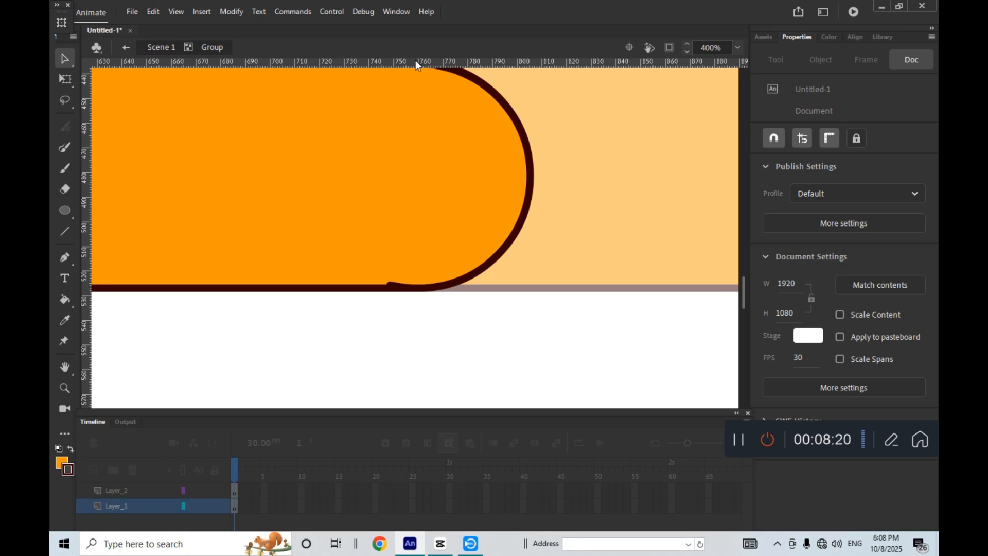
scroll(426, 167, up, 5)
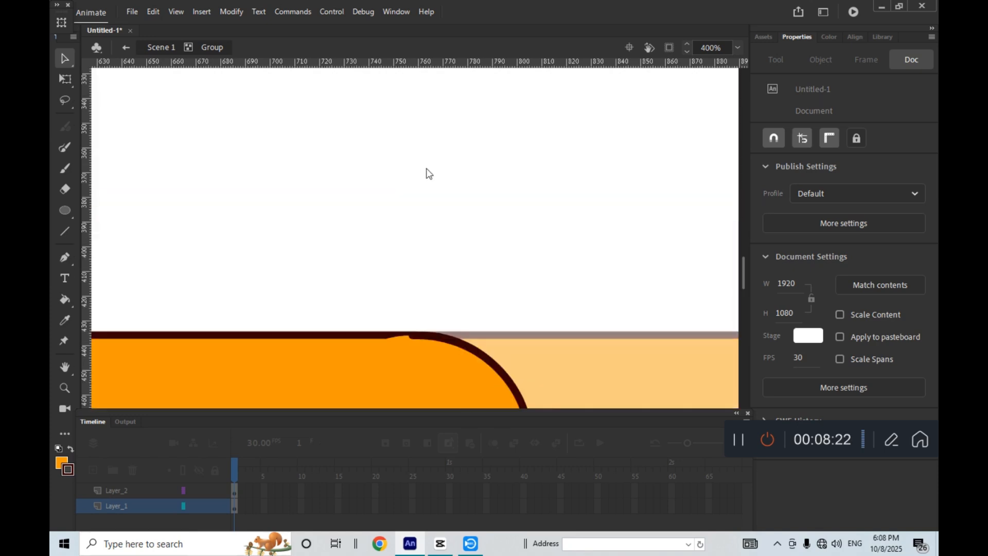
scroll(428, 175, down, 2)
click(64, 85)
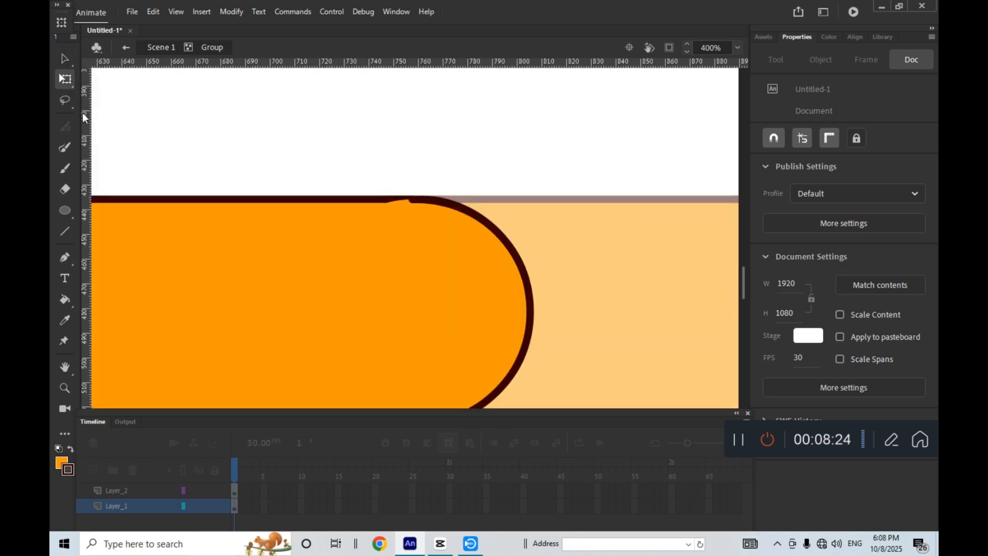
click(465, 257)
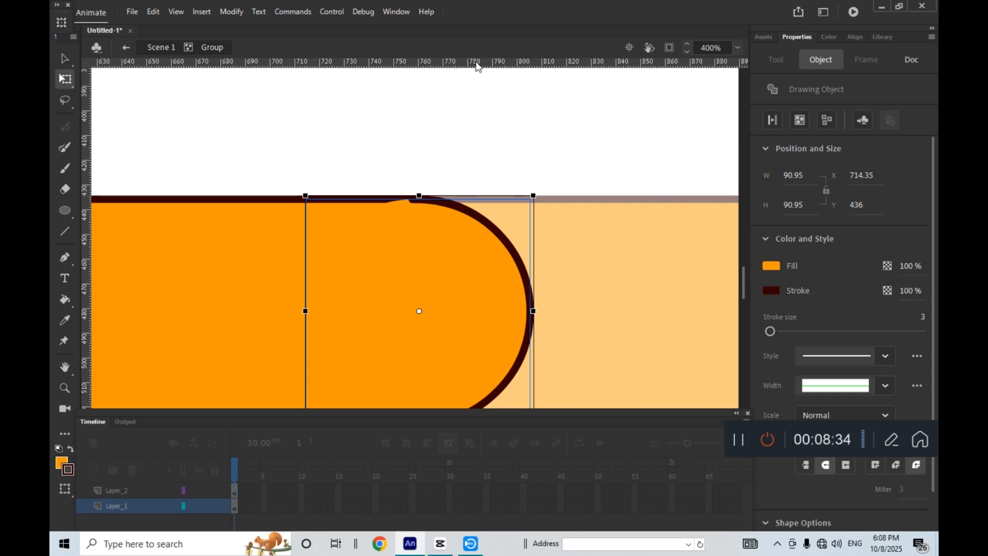
drag(477, 65, 489, 316)
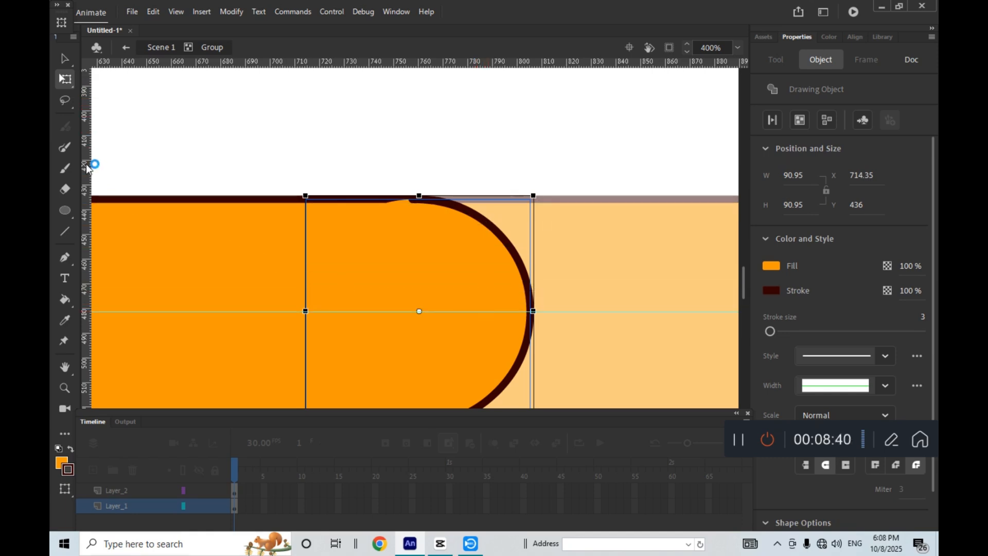
drag(88, 166, 419, 240)
scroll(391, 254, down, 3)
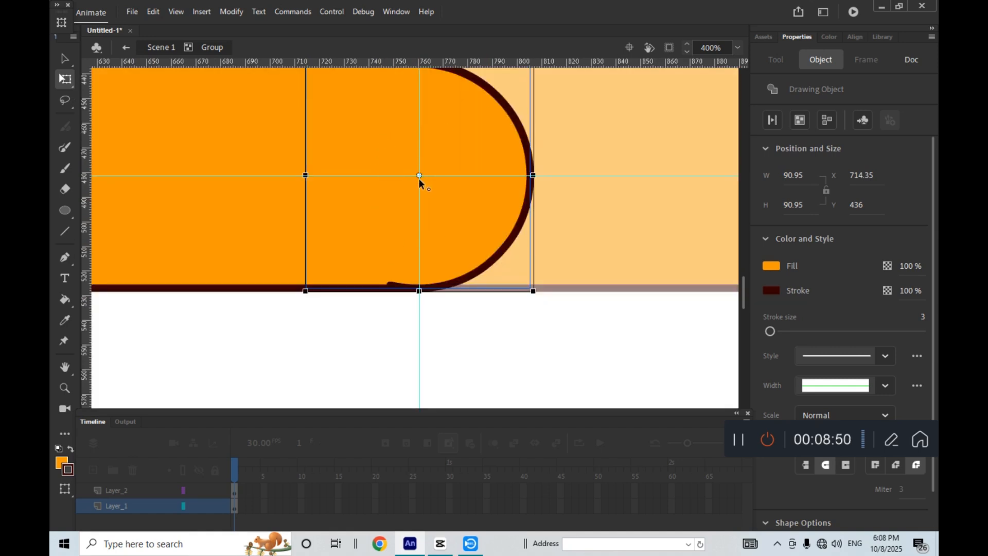
Step: Return to Scene 1 and select the right rectangle's group on Layer_2, with both rectangles in view
double_click(343, 345)
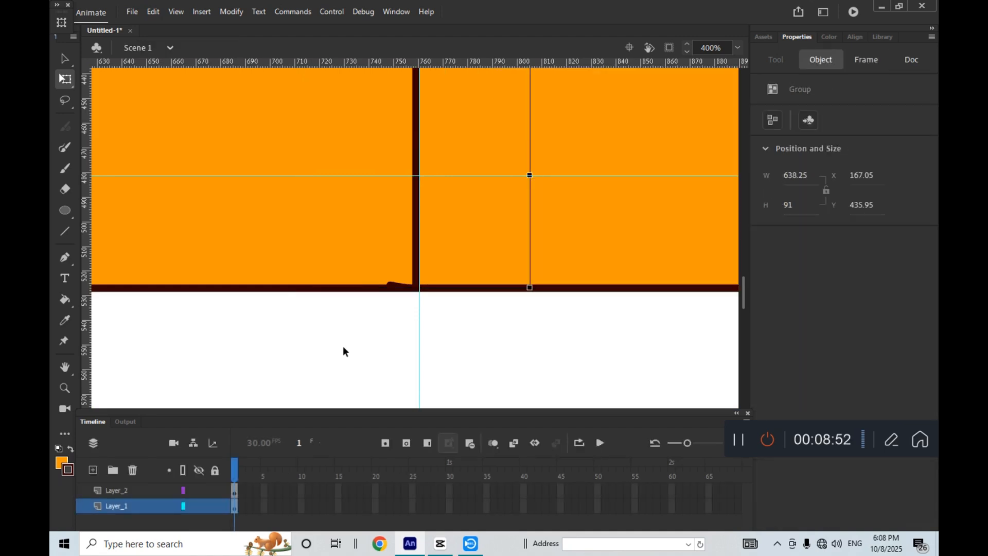
click(343, 345)
click(479, 221)
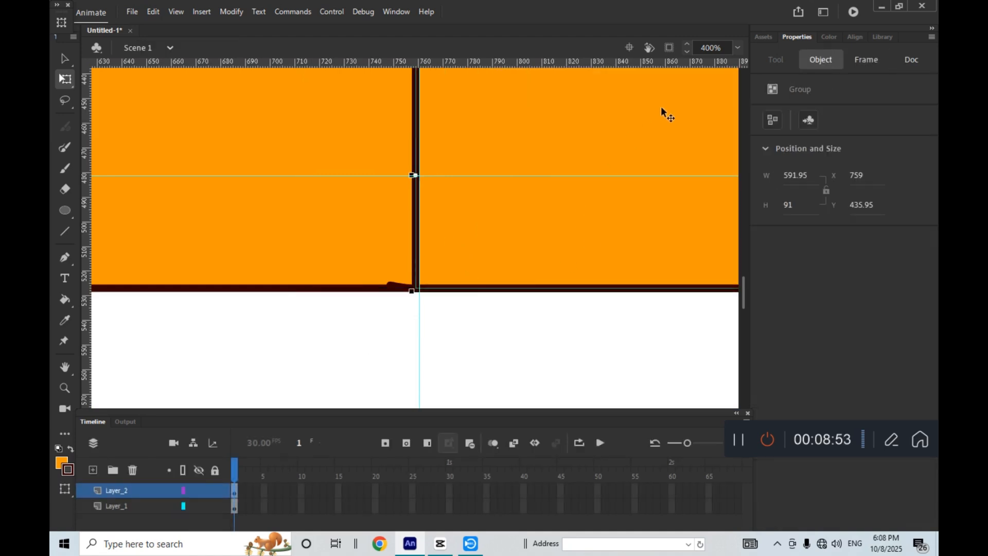
click(740, 49)
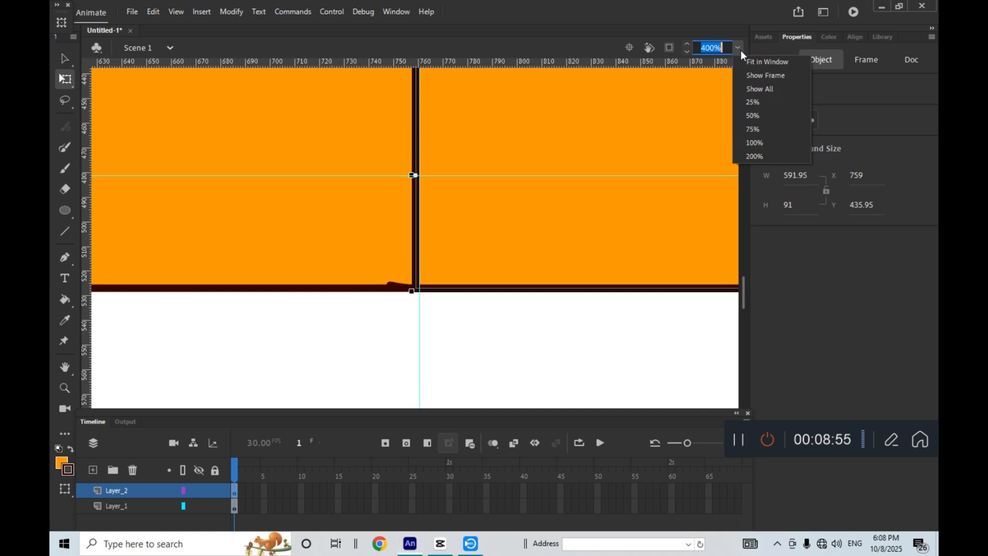
click(748, 105)
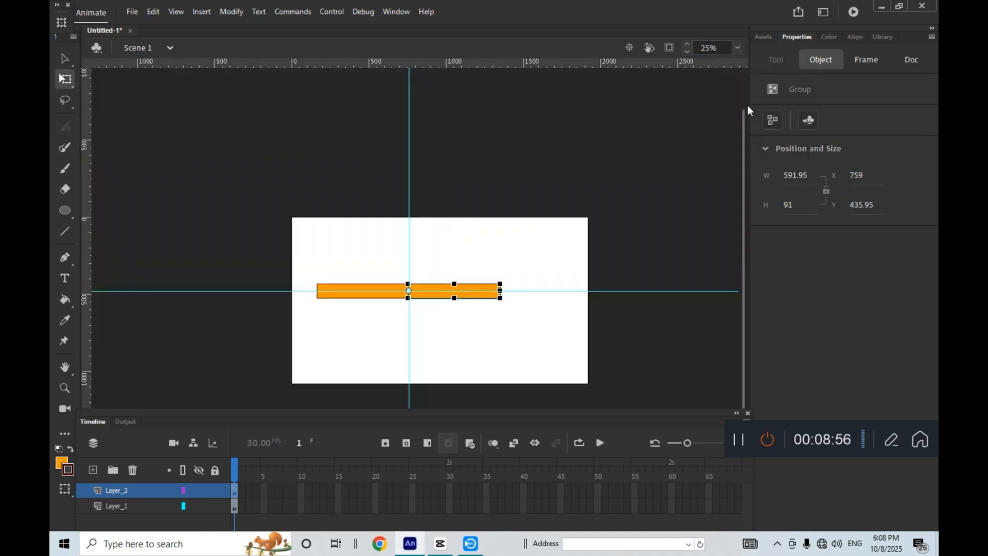
click(64, 388)
click(417, 310)
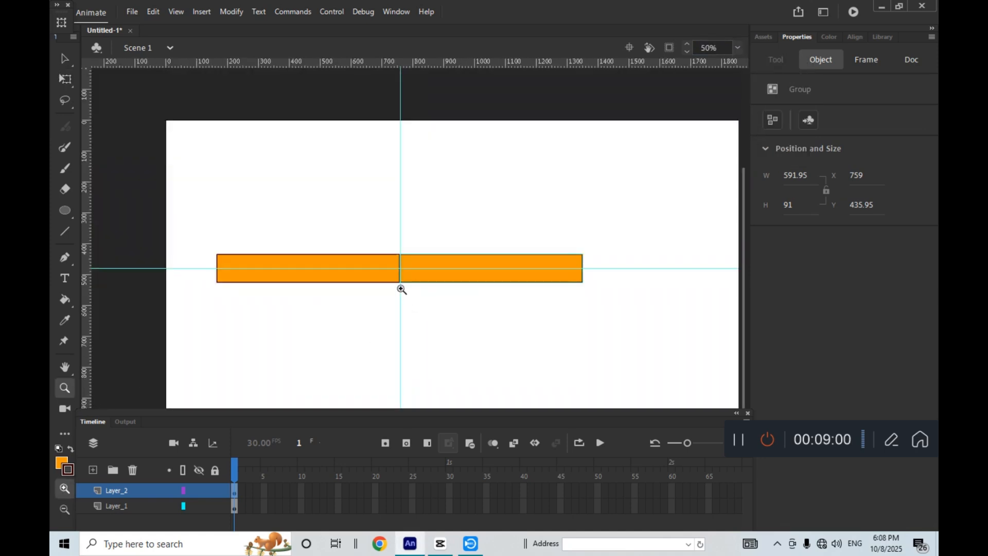
Step: Convert the right rectangle's group on Layer_2 into a graphic symbol with the default name
click(400, 289)
click(64, 58)
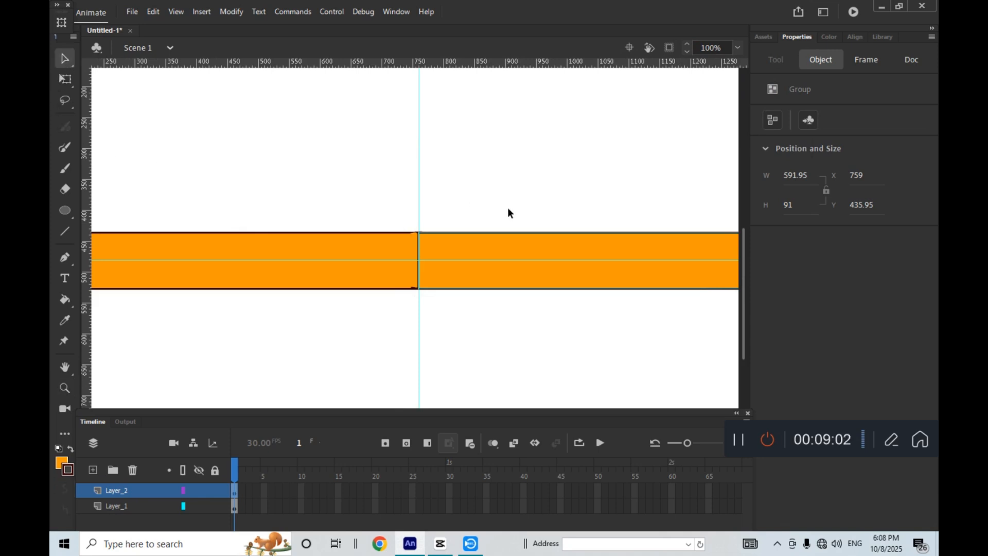
click(533, 281)
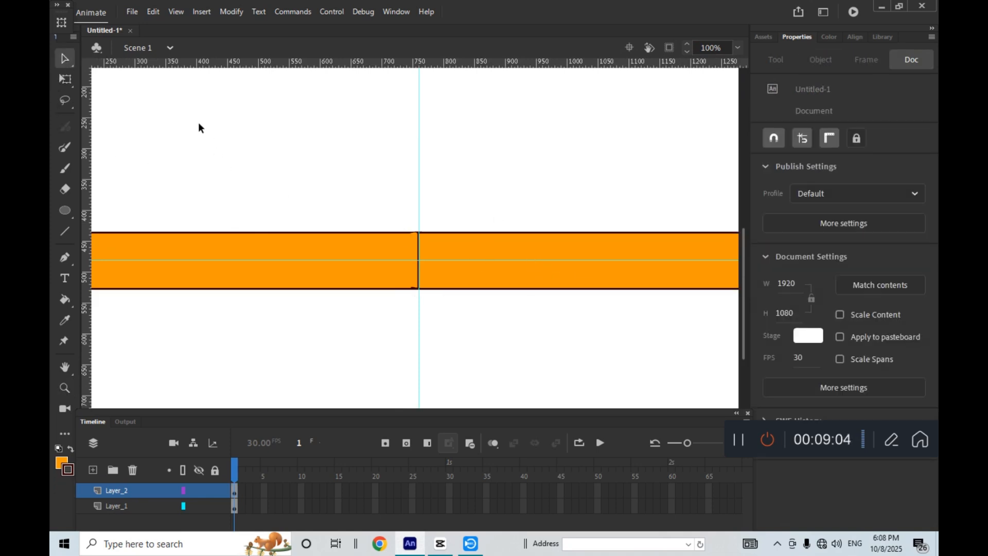
click(513, 242)
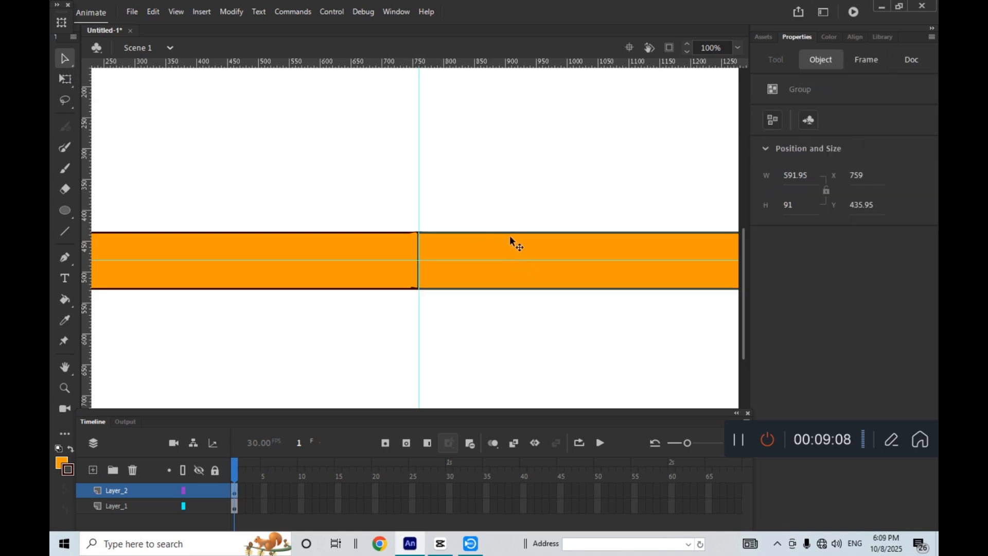
key(F8)
key(Return)
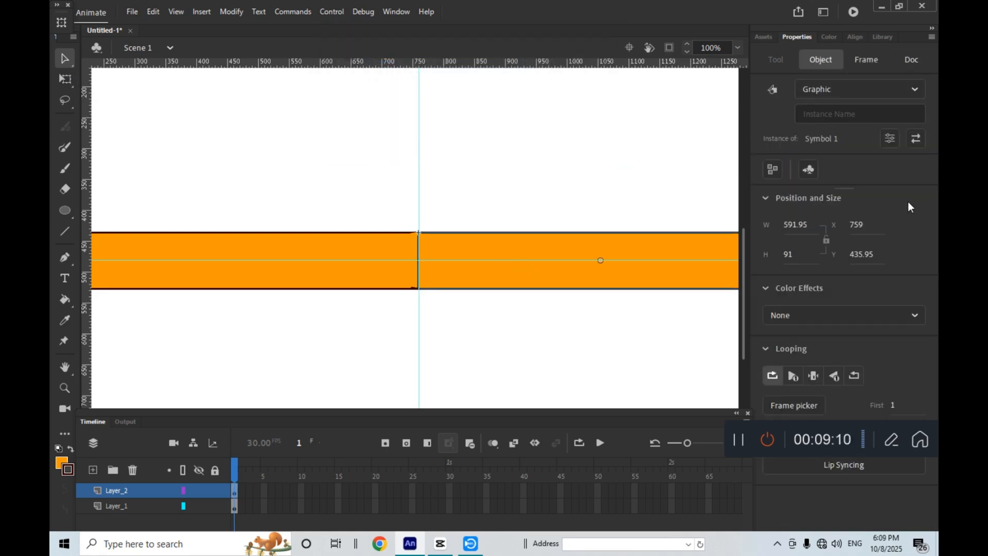
Step: Move the right rectangle's transformation point to the crossing of the guides with Free Transform, and check its placement up close
click(64, 80)
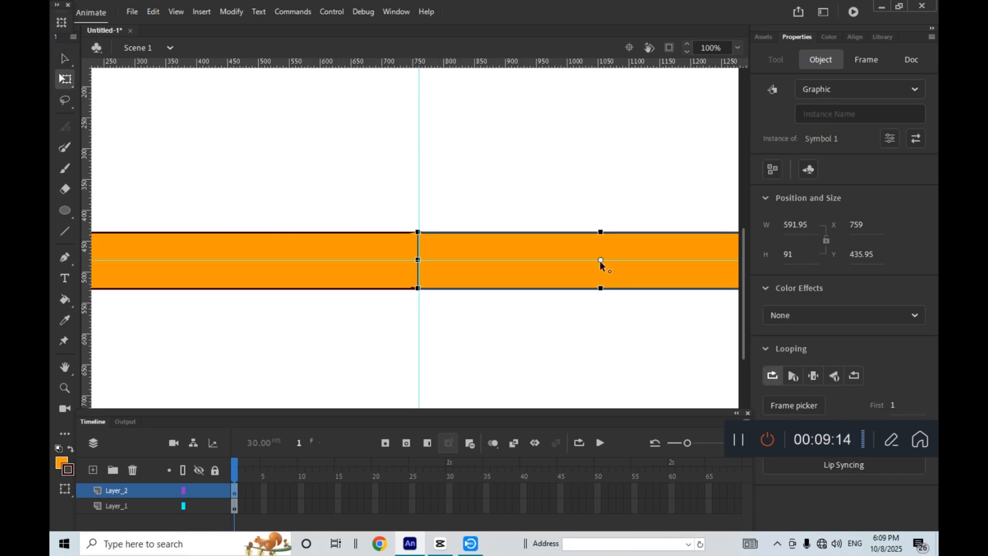
drag(600, 261, 589, 260)
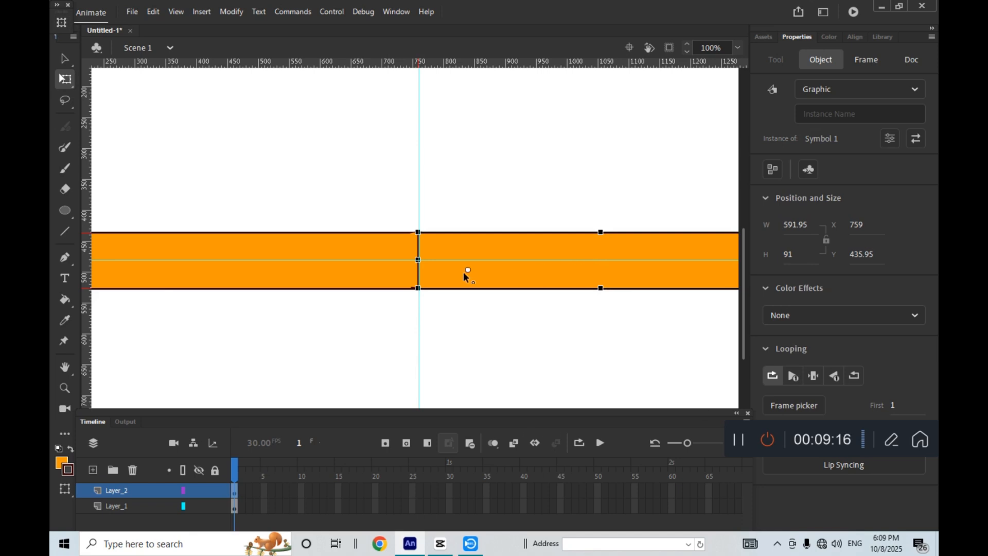
drag(418, 267, 418, 261)
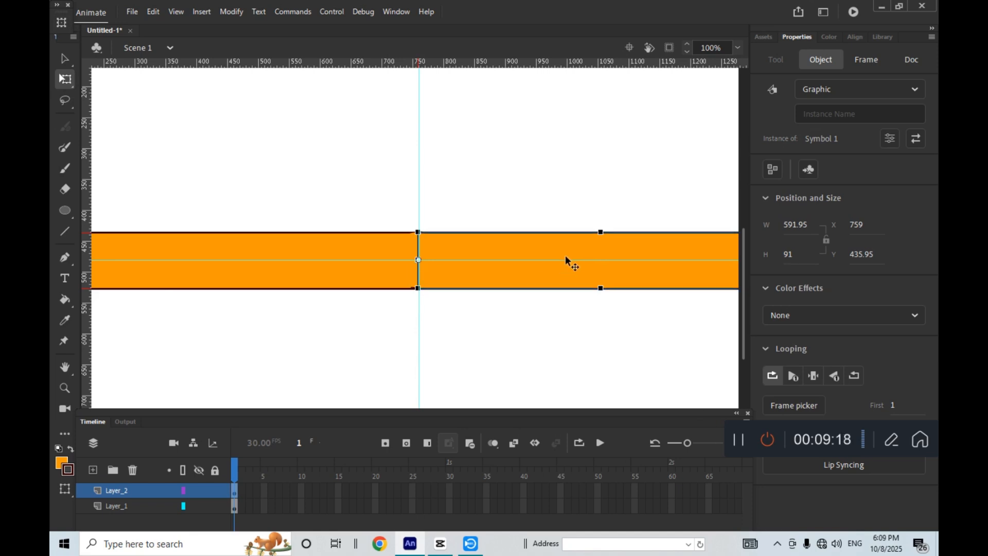
click(64, 388)
click(458, 256)
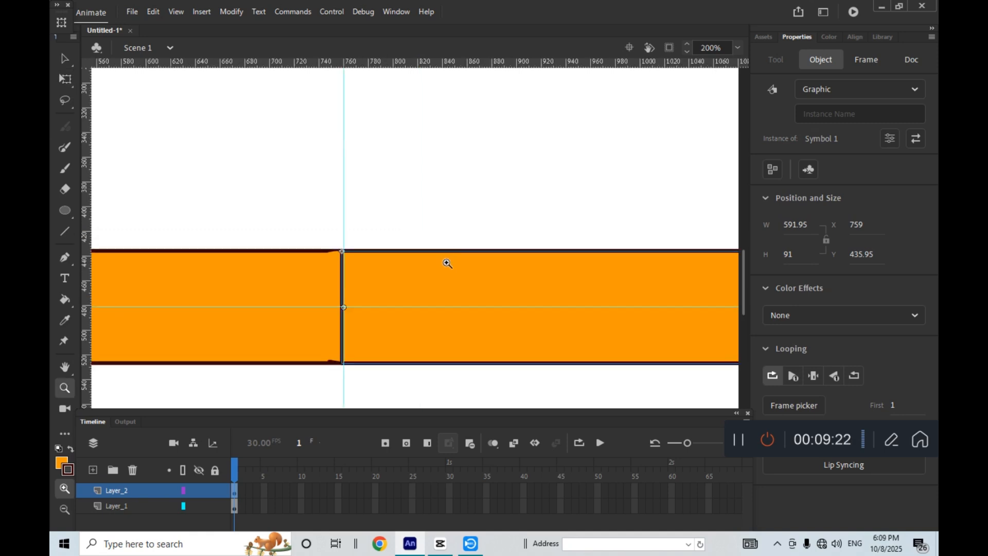
click(346, 309)
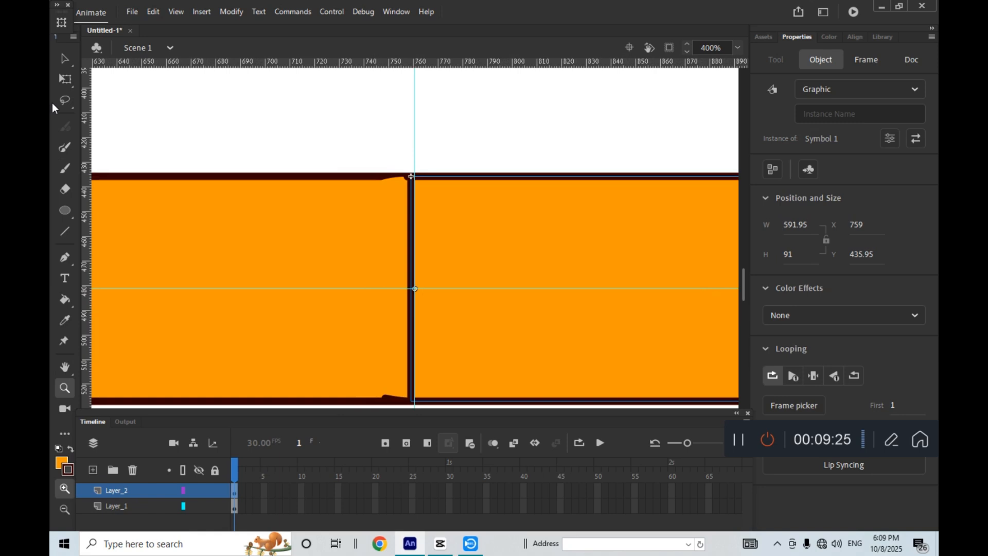
click(64, 79)
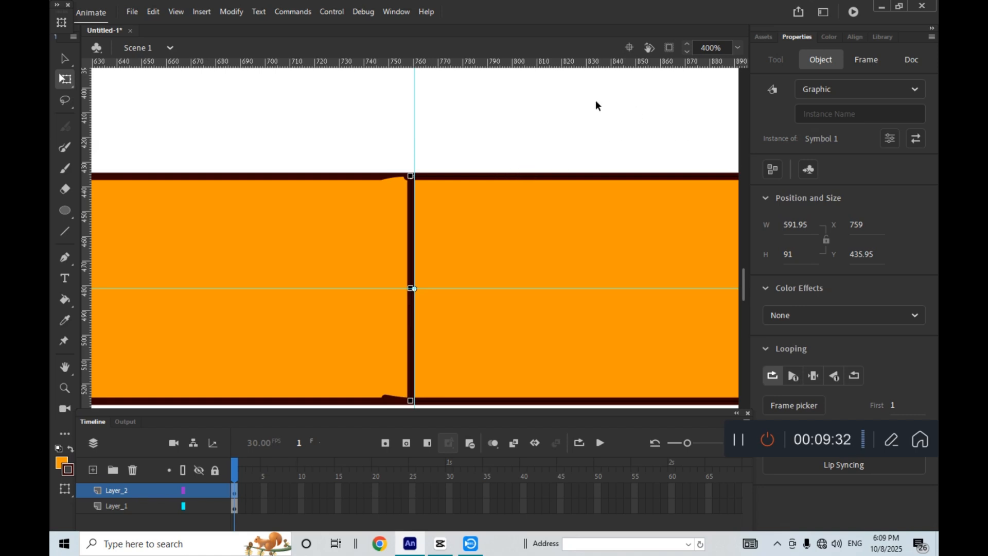
Step: Try rotating the right rectangle up to nearly vertical about the joint, and undo the rotation
click(738, 48)
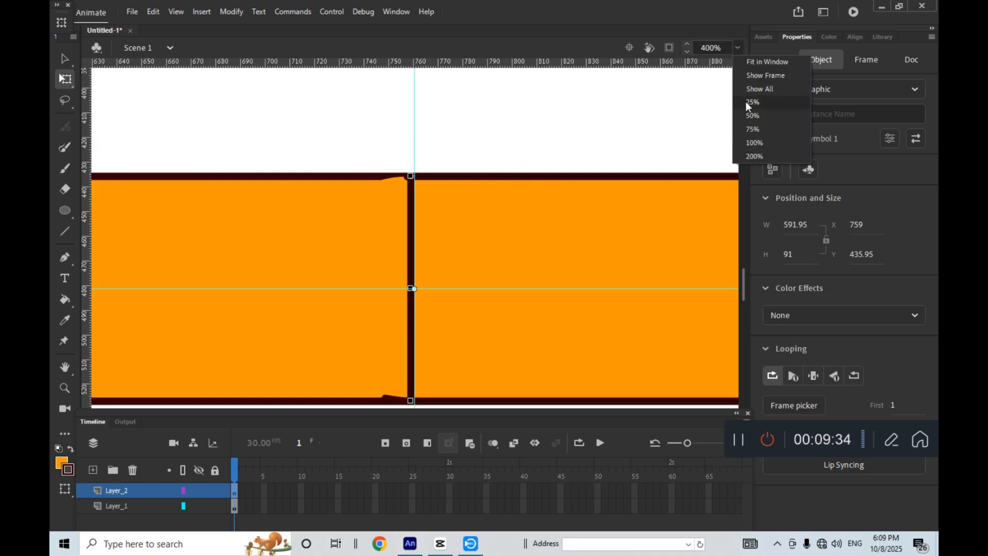
click(747, 115)
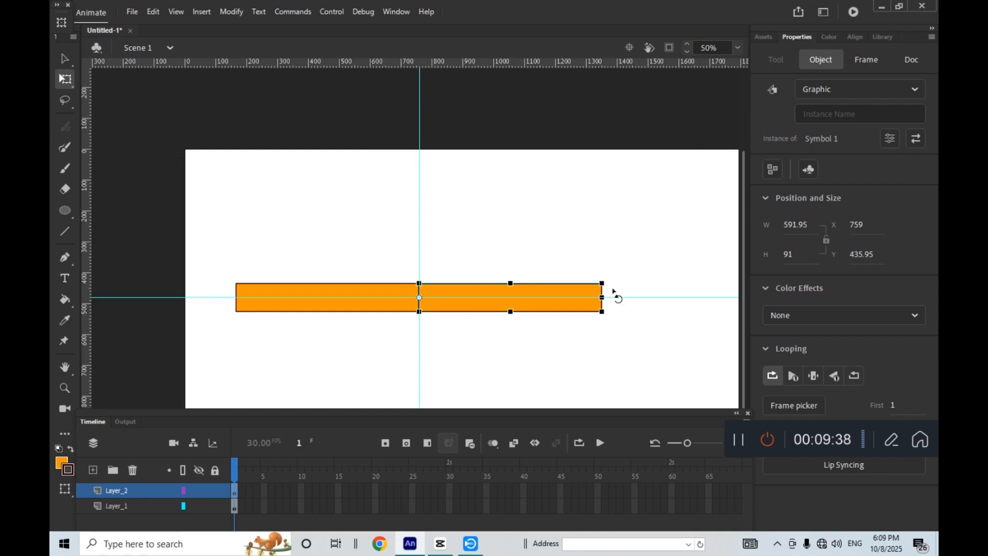
drag(613, 289, 401, 117)
click(570, 298)
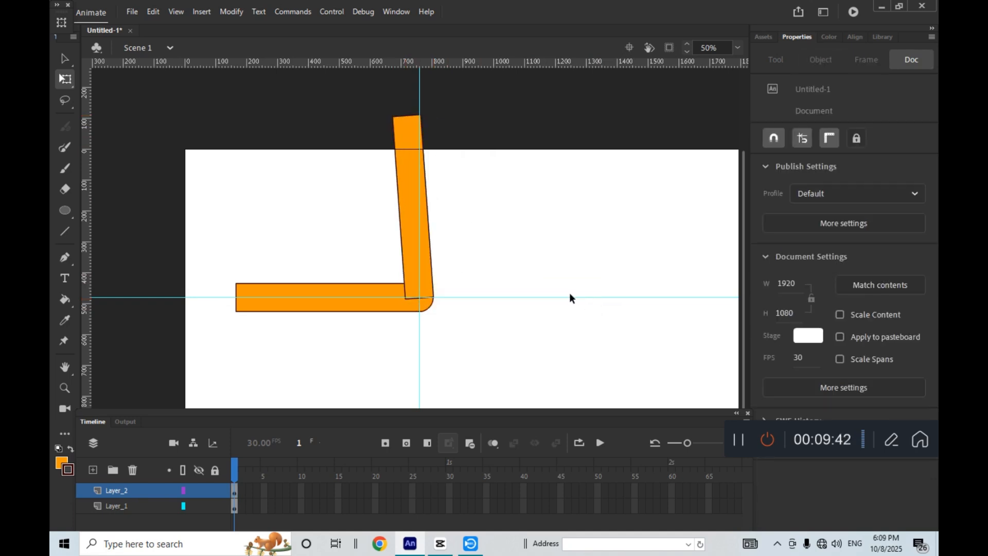
key(ctrl+z)
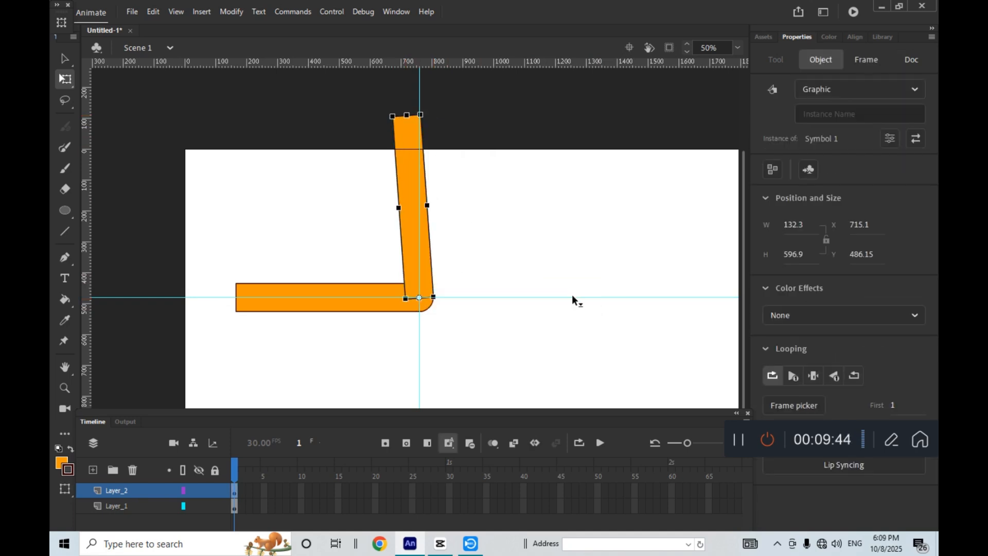
key(ctrl+z)
Step: Open the right rectangle's symbol and the group inside it for editing, with the joint in close view
double_click(526, 297)
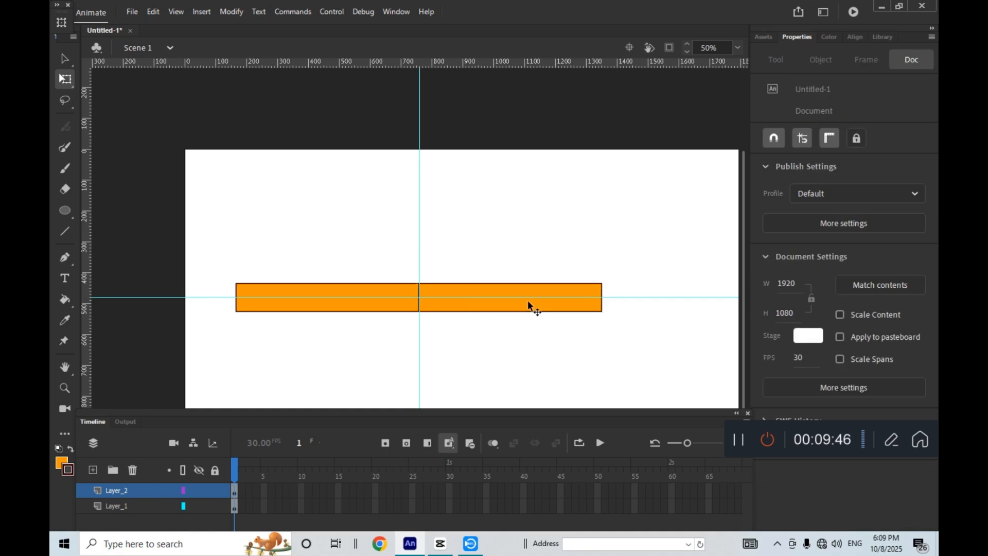
click(409, 352)
click(65, 388)
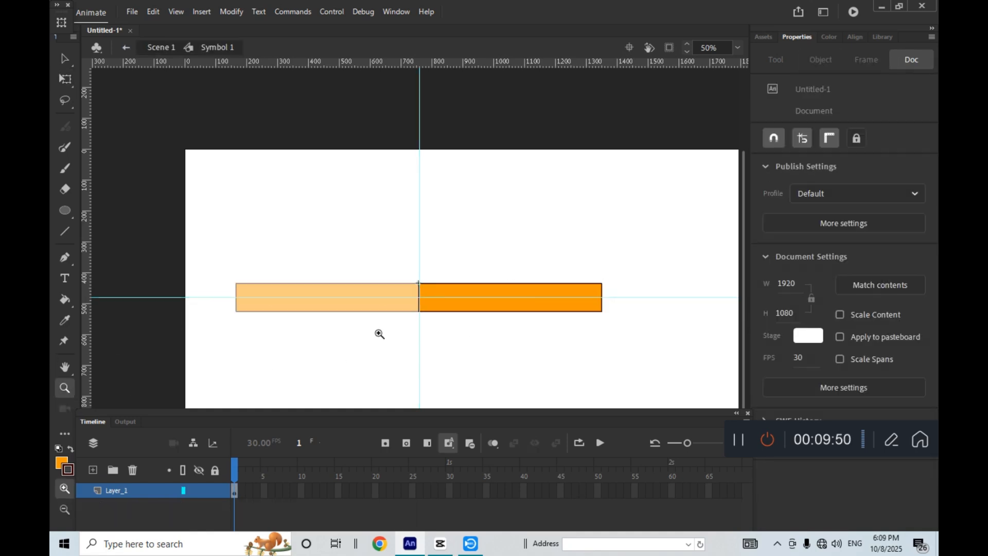
click(433, 314)
click(417, 302)
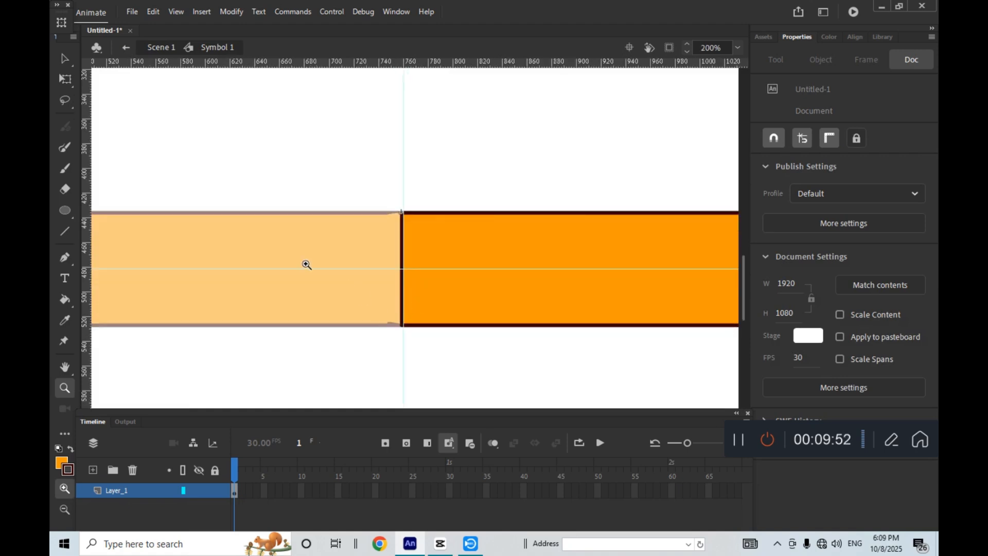
click(65, 60)
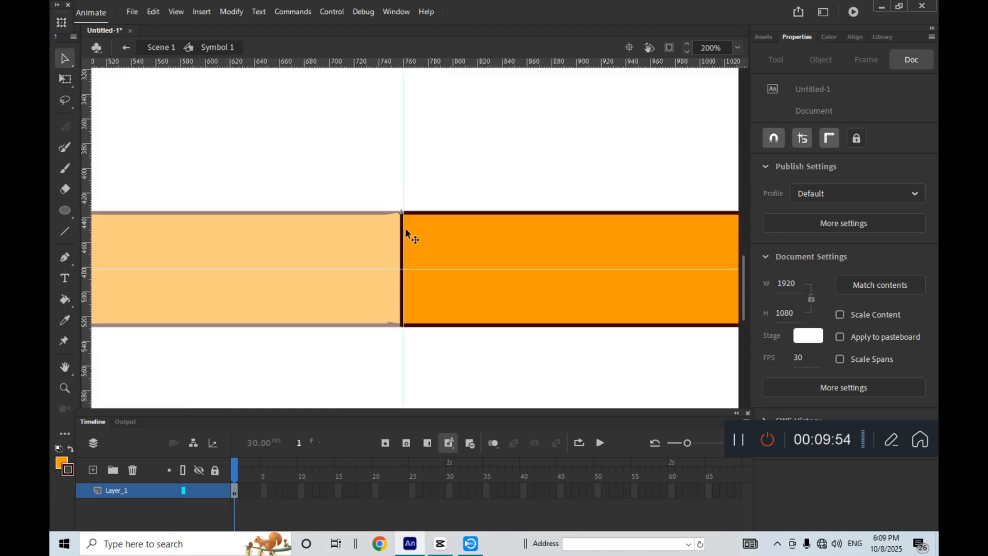
double_click(403, 235)
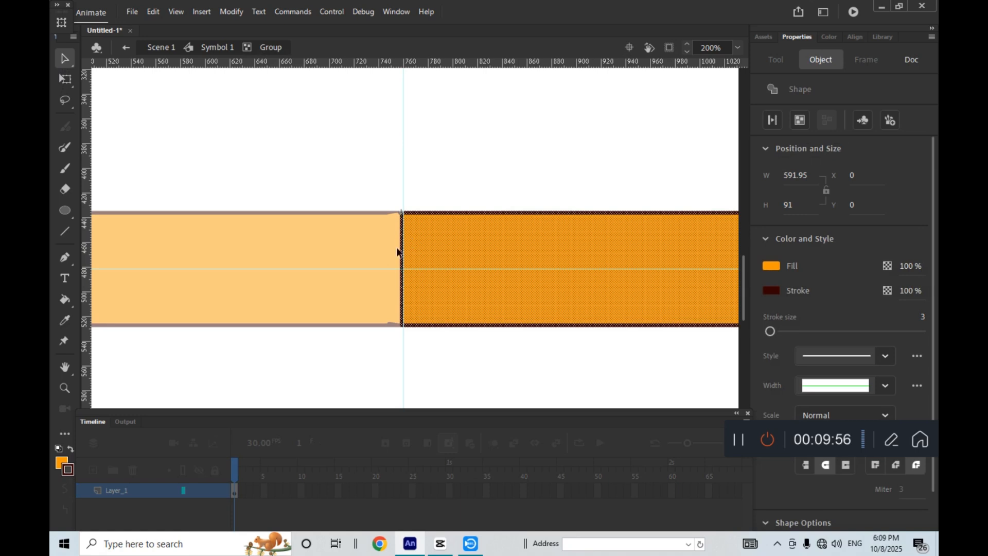
Step: Delete the vertical stroke at the right rectangle's joint end and return to Scene 1
click(393, 354)
click(403, 313)
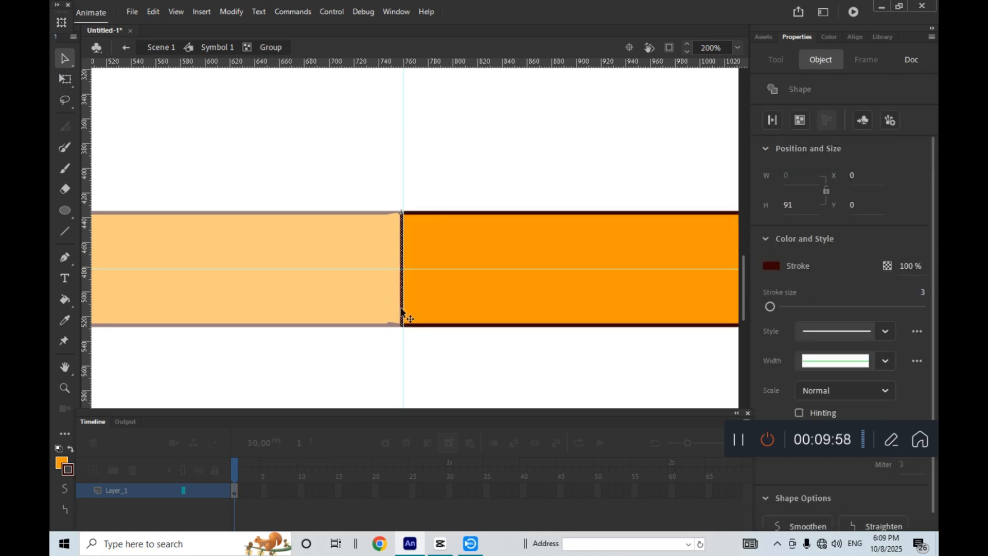
key(Delete)
double_click(471, 171)
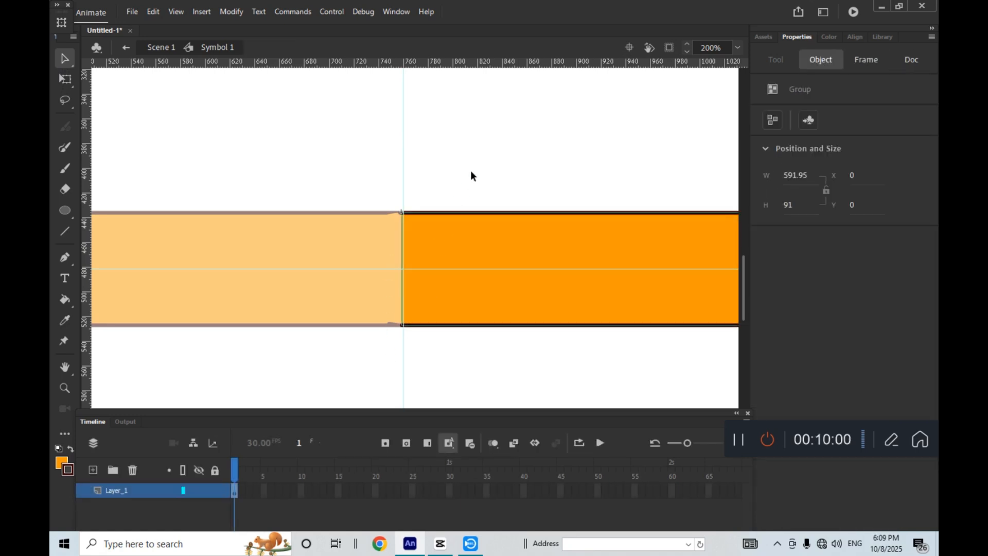
double_click(471, 171)
click(470, 170)
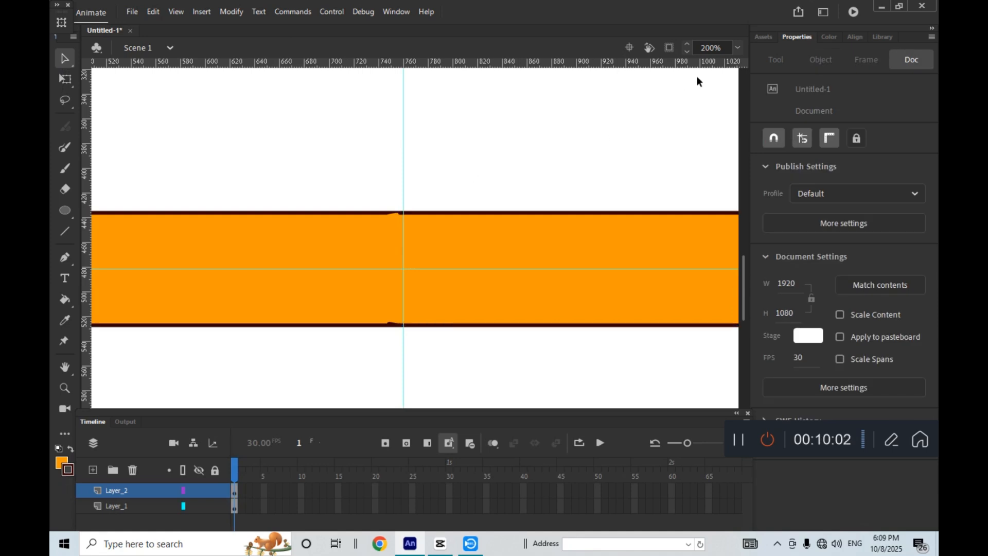
Step: Rotate the right rectangle up to nearly vertical about the joint with Free Transform, with both rectangles in view
click(738, 47)
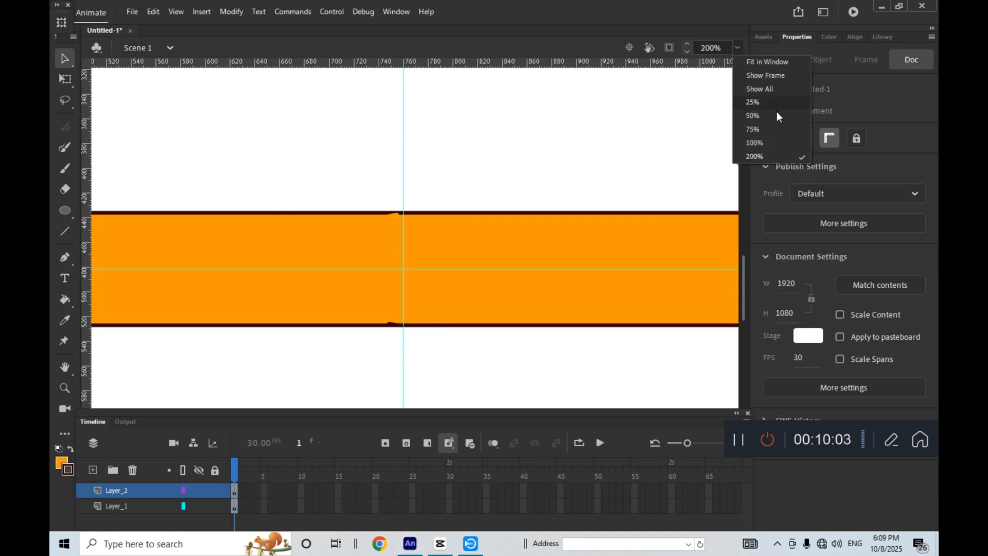
click(755, 143)
click(738, 47)
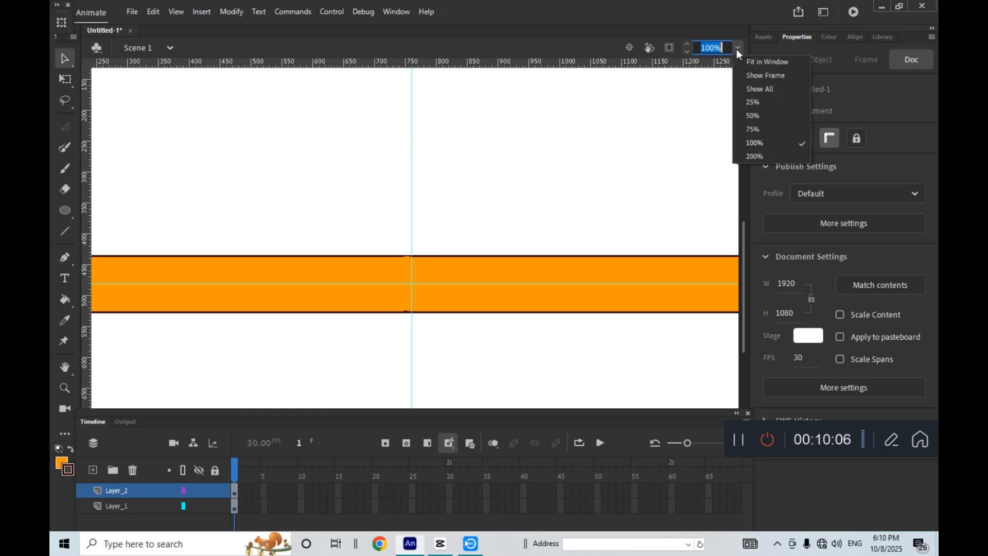
click(755, 119)
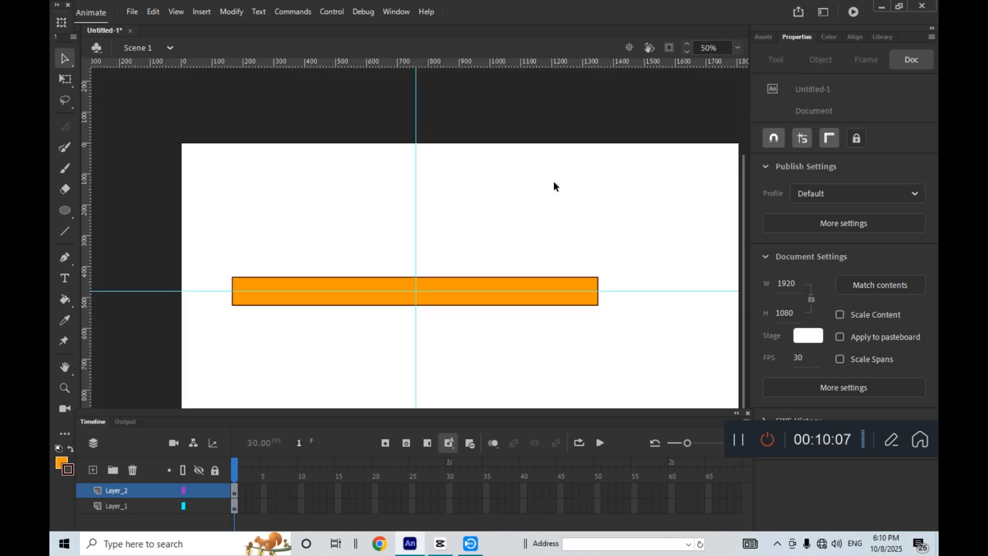
click(64, 80)
click(469, 290)
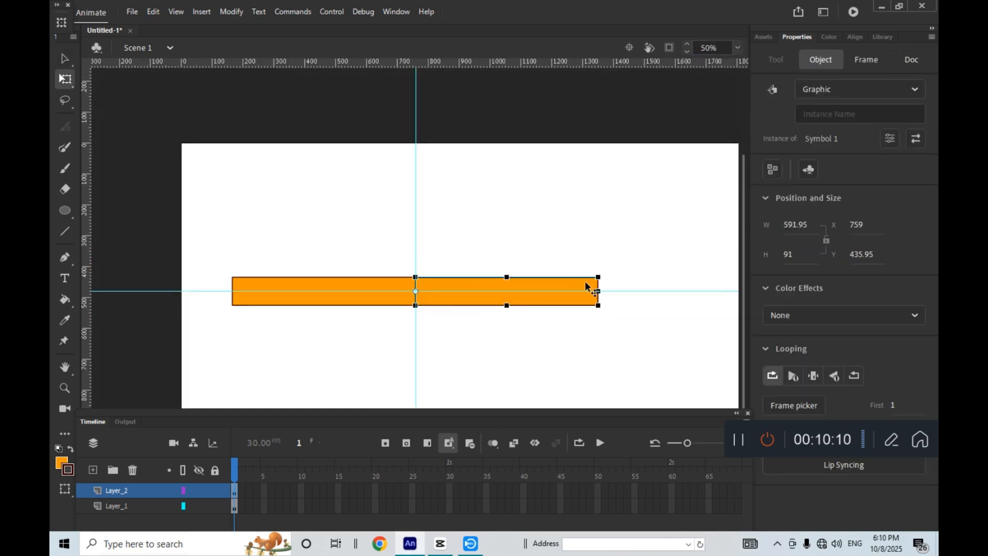
drag(607, 280, 419, 107)
click(475, 316)
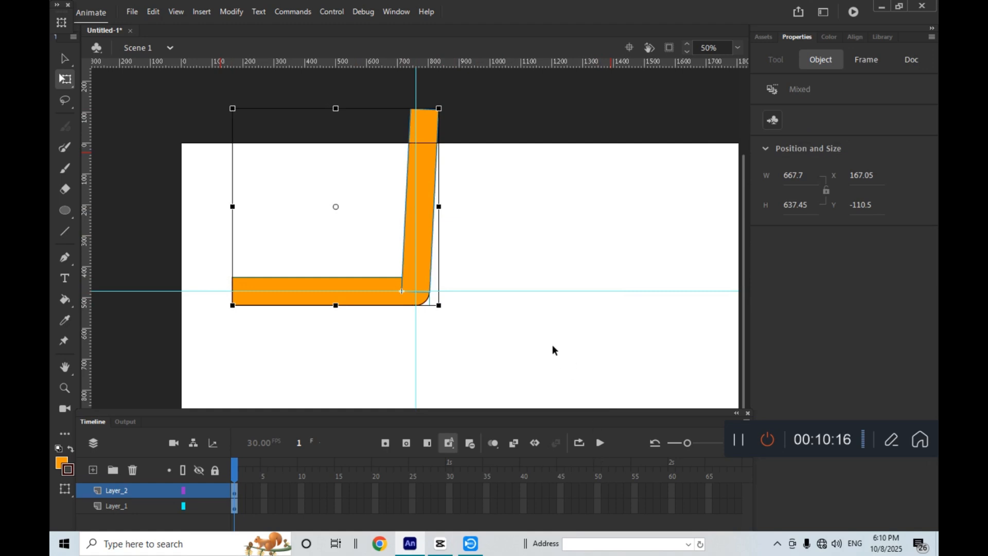
click(546, 311)
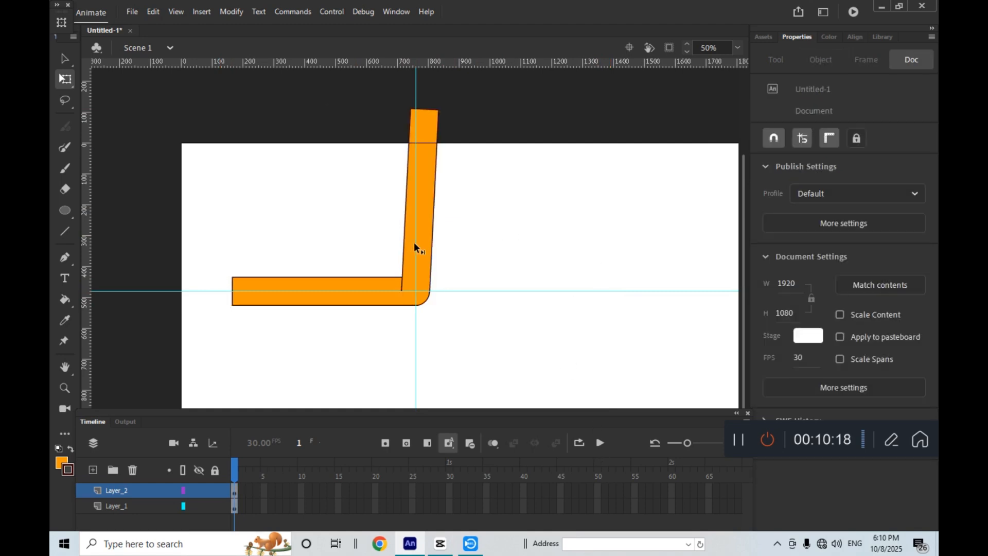
Step: Test the joint by swinging the raised limb section over the left rectangle, and down to a steep angle below it
click(427, 183)
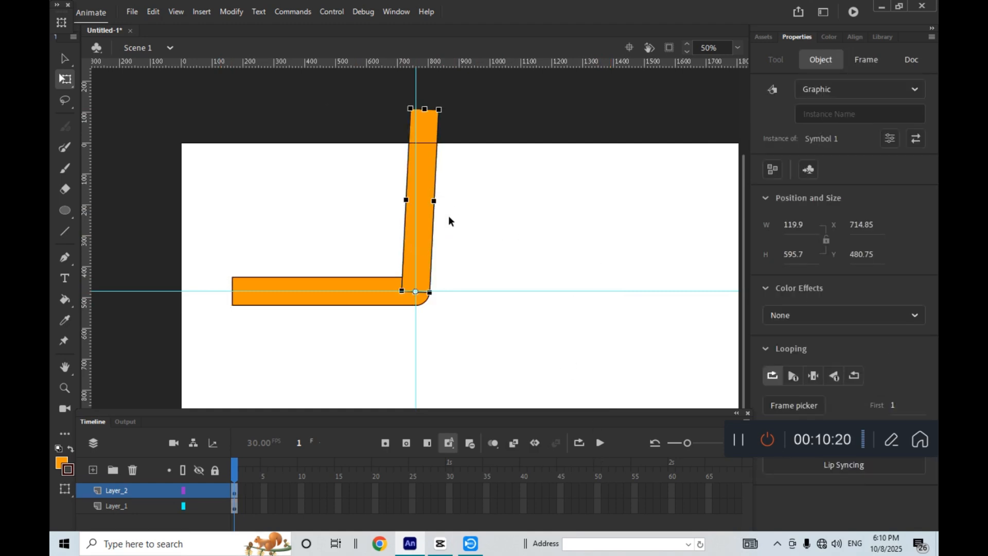
drag(436, 106, 291, 97)
click(450, 183)
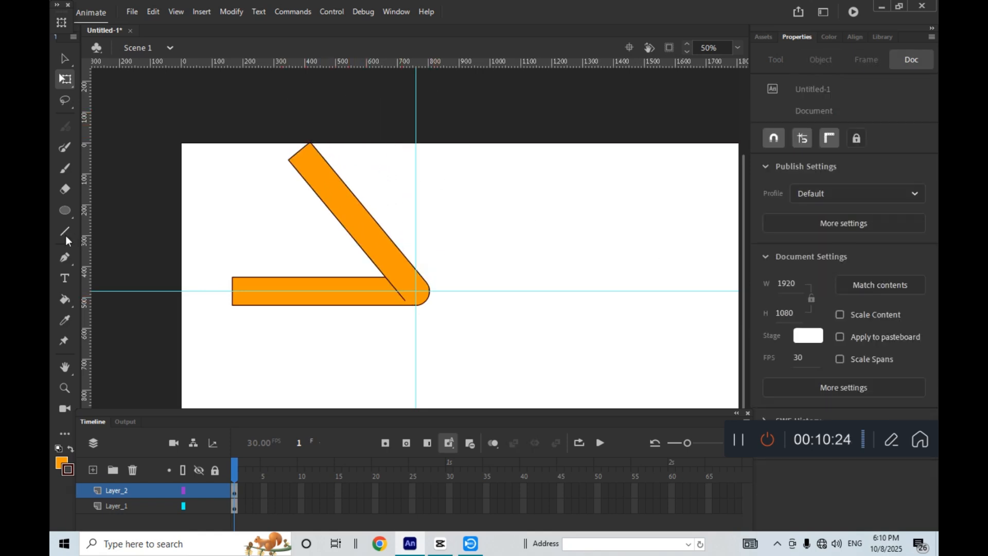
click(331, 200)
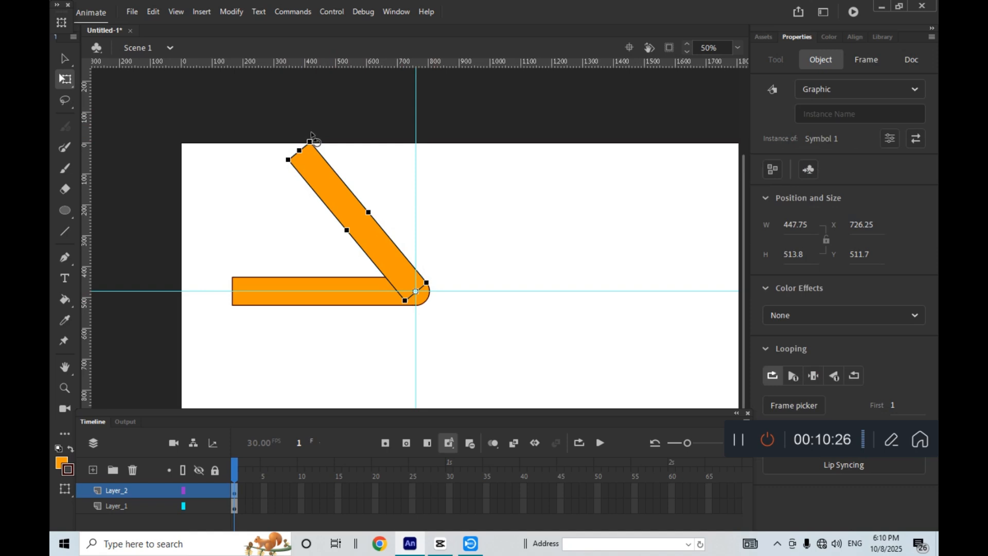
drag(307, 132, 437, 428)
click(517, 330)
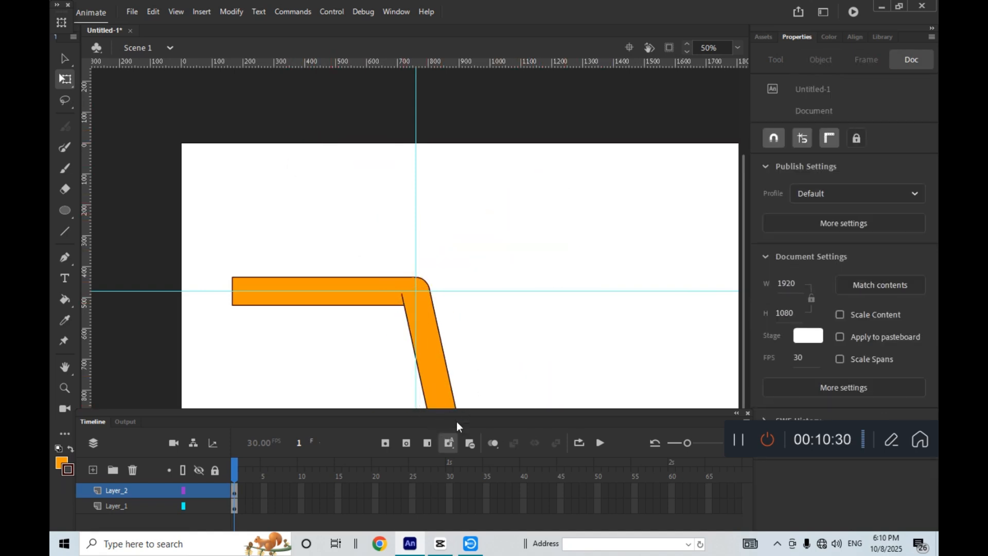
Step: Rotate the lowered limb section back out to the right, nearly in line with the left rectangle and tilted slightly downward
click(434, 347)
scroll(470, 351, down, 3)
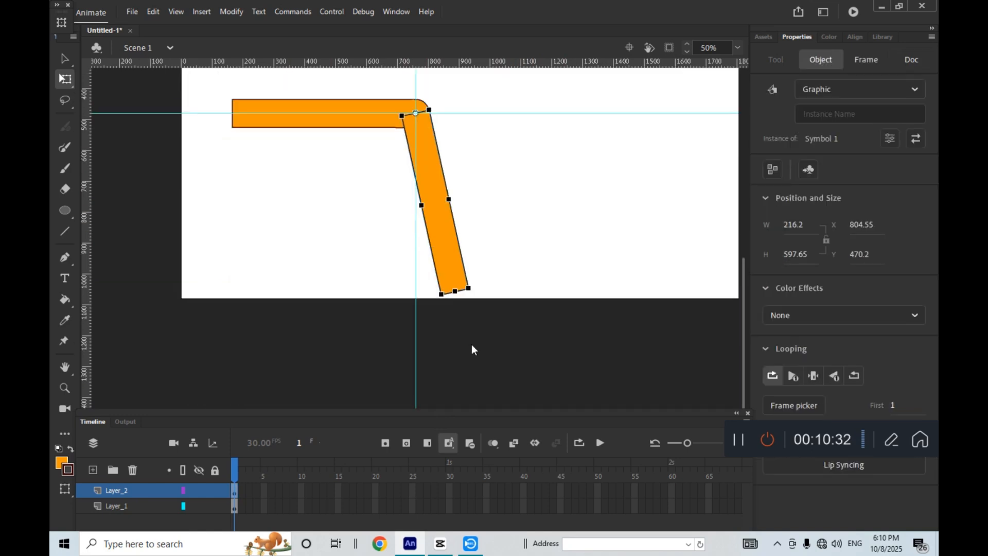
drag(441, 307, 680, 157)
click(512, 214)
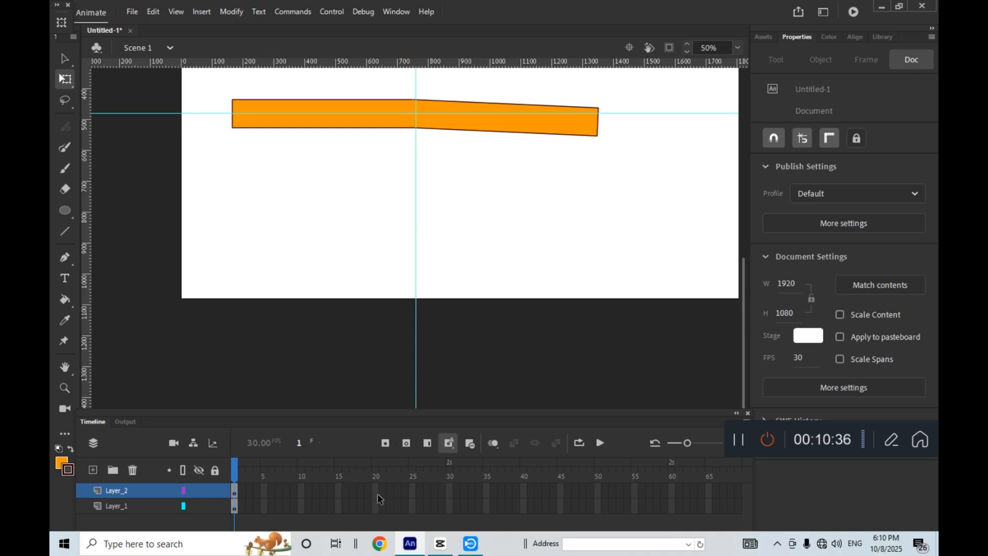
Step: Extend the frames of Layer_1 and Layer_2 to frame 20
click(375, 476)
key(F5)
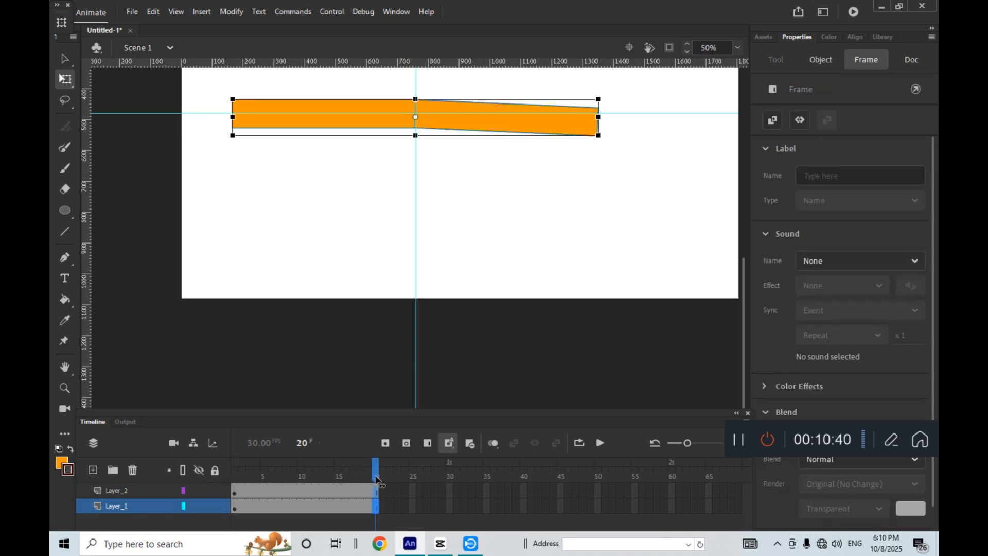
Step: Add a keyframe at frame 20 of Layer_2 and rotate the right rectangle steeply upward about the joint
click(465, 205)
click(529, 131)
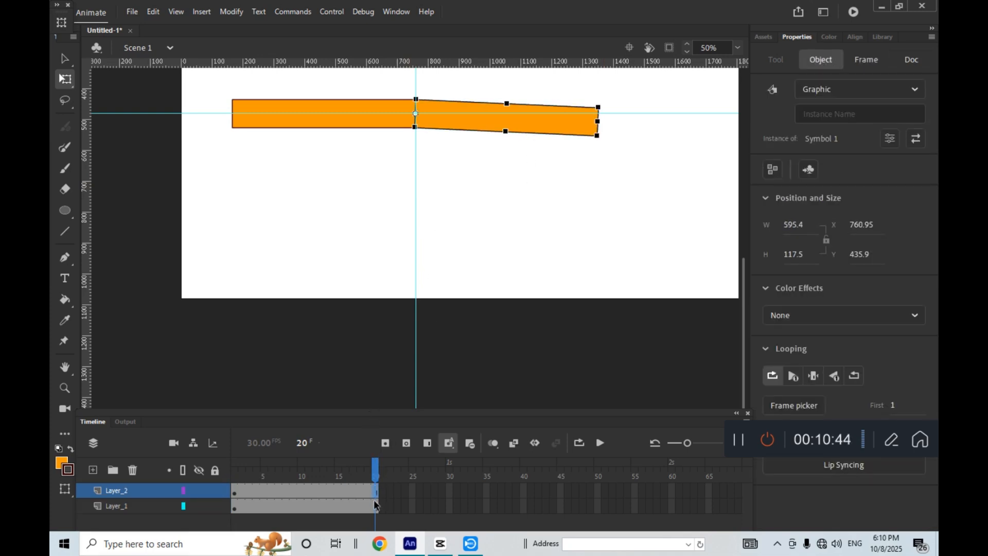
key(F6)
scroll(618, 277, up, 3)
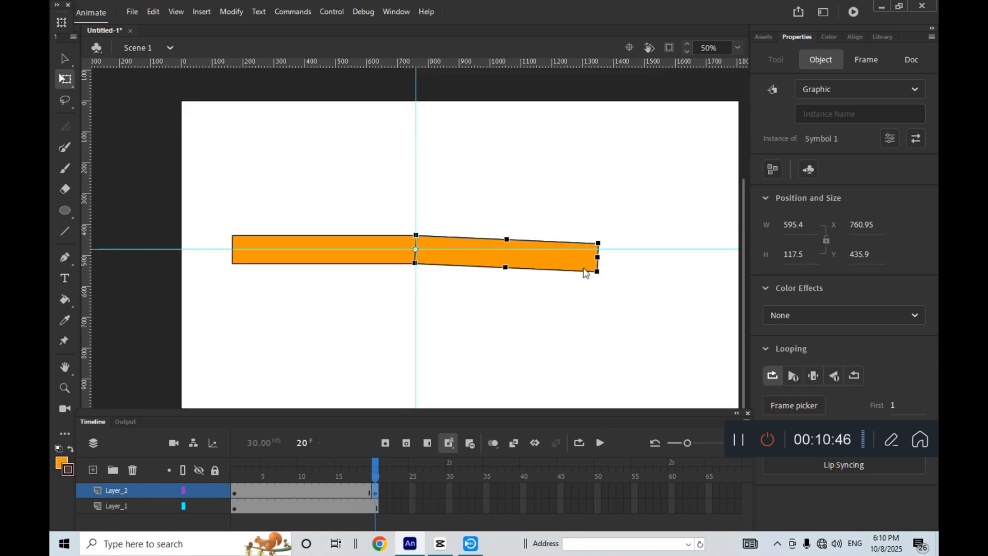
drag(600, 239, 501, 53)
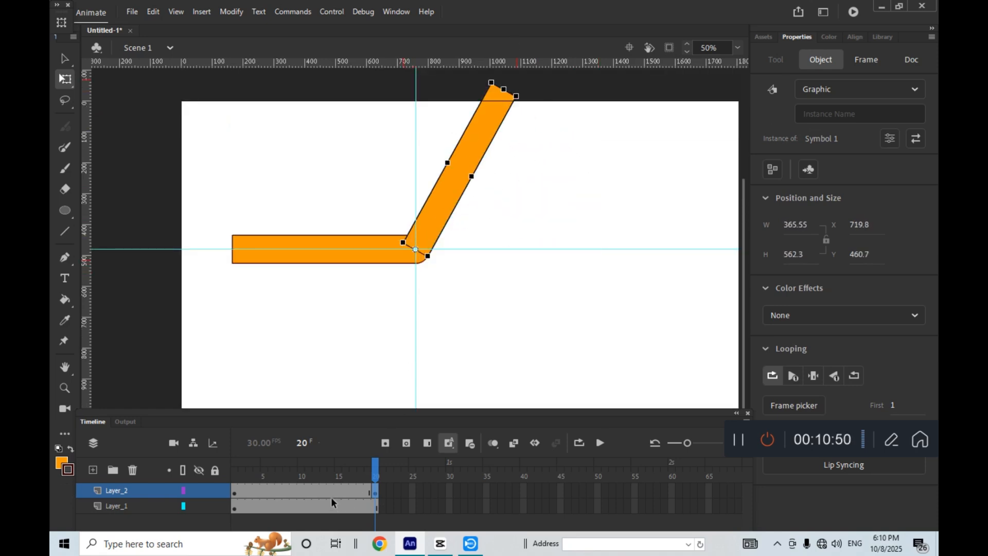
Step: Create a classic tween between the frame 1 and frame 20 keyframes of Layer_2 and scrub through the motion
drag(329, 488, 265, 487)
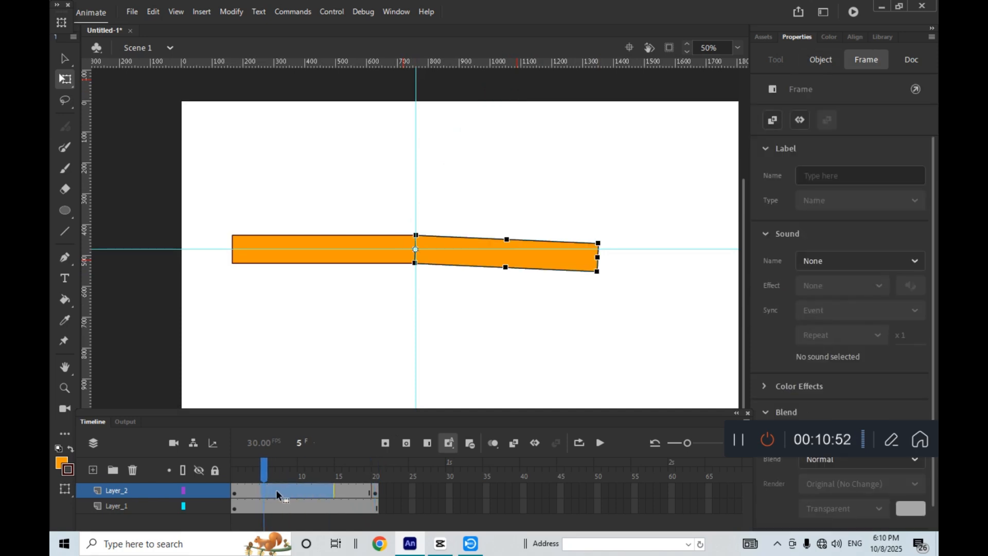
right_click(276, 494)
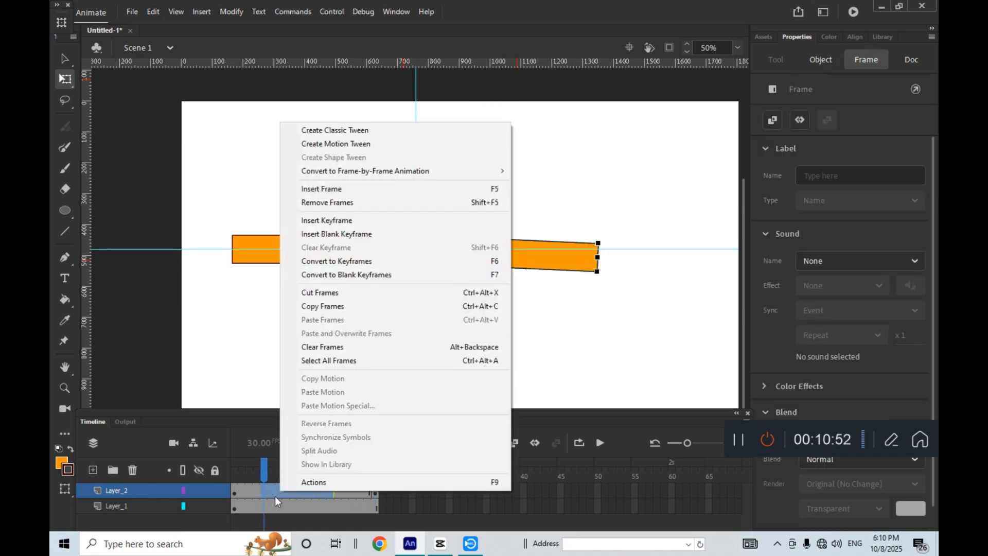
click(378, 130)
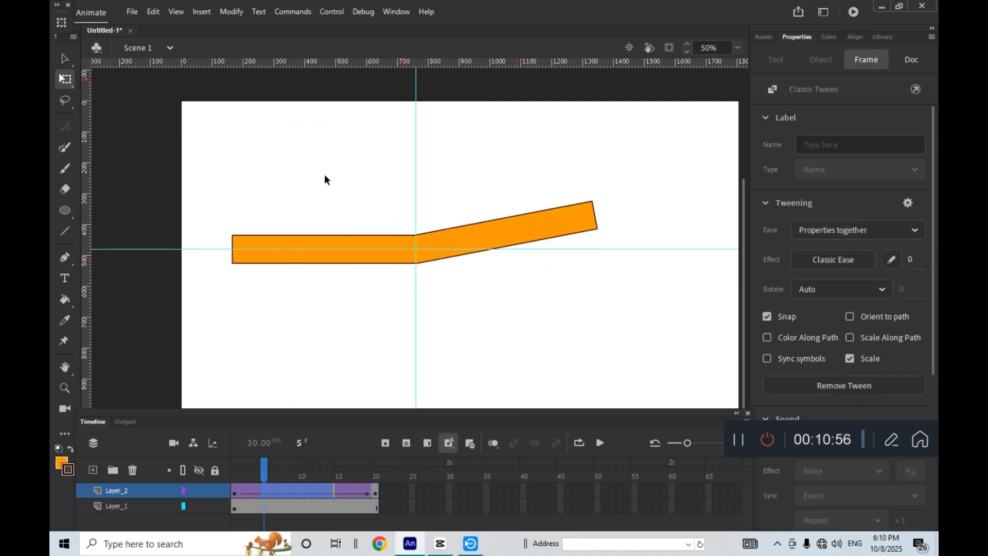
drag(260, 463, 170, 480)
Step: Remove the classic tween from Layer_2 and play the untweened animation from frame 1
right_click(303, 495)
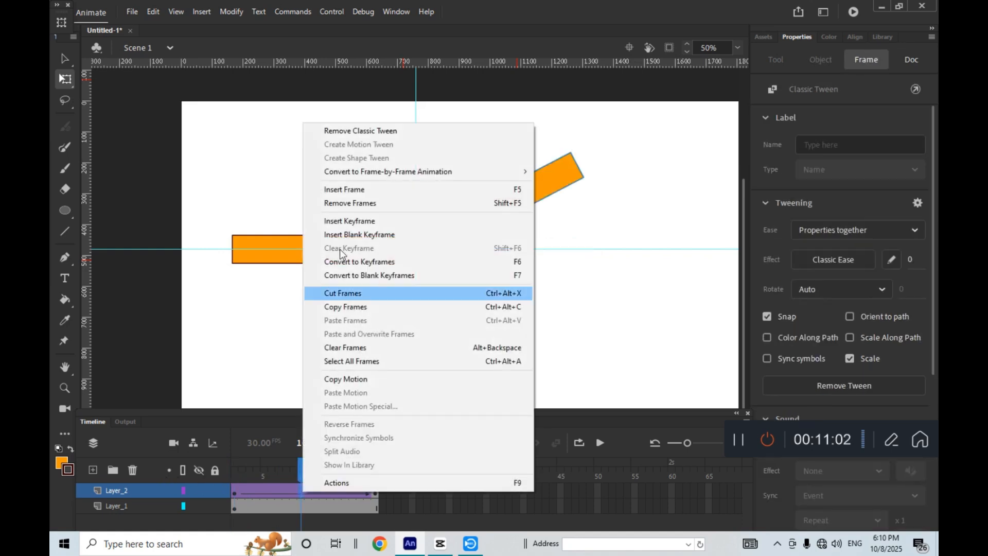
click(382, 130)
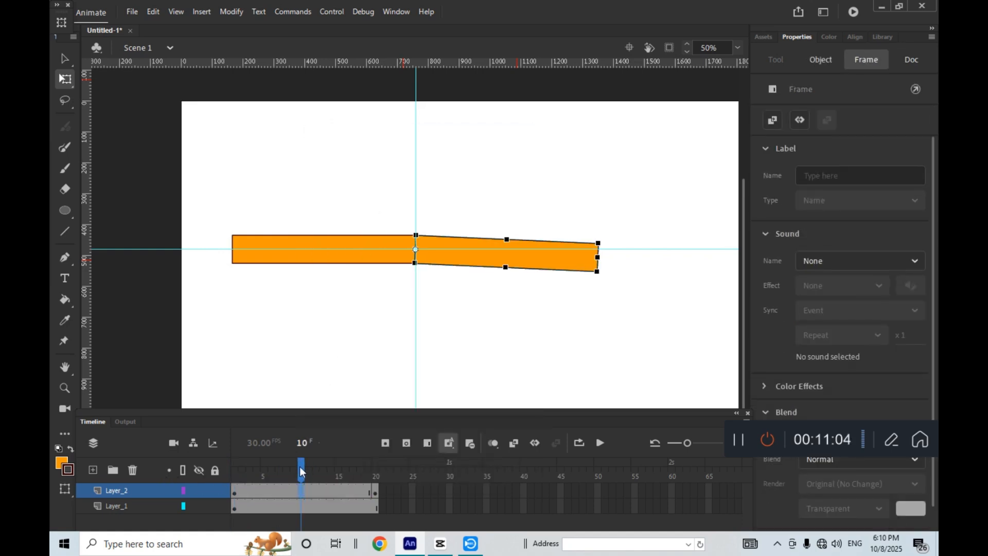
drag(300, 466, 141, 438)
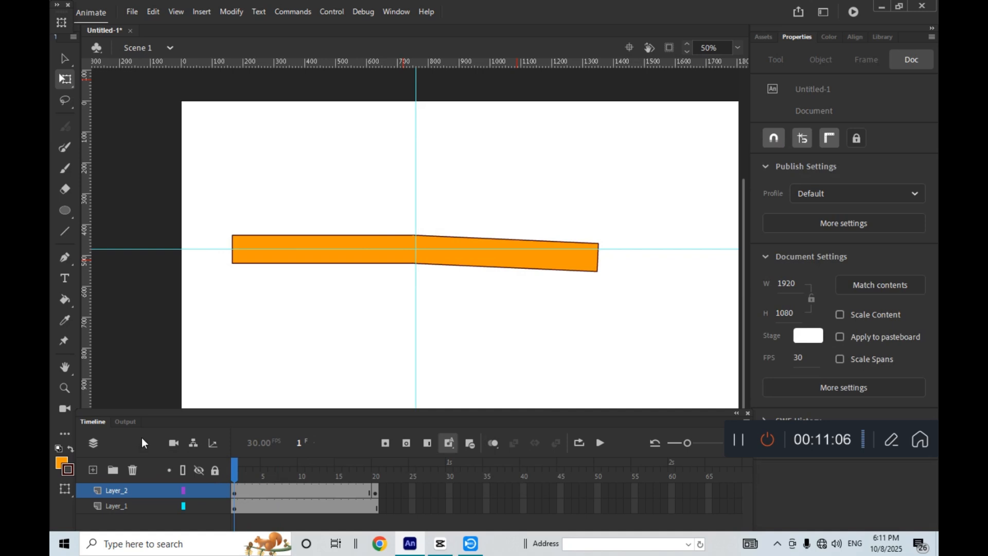
key(Return)
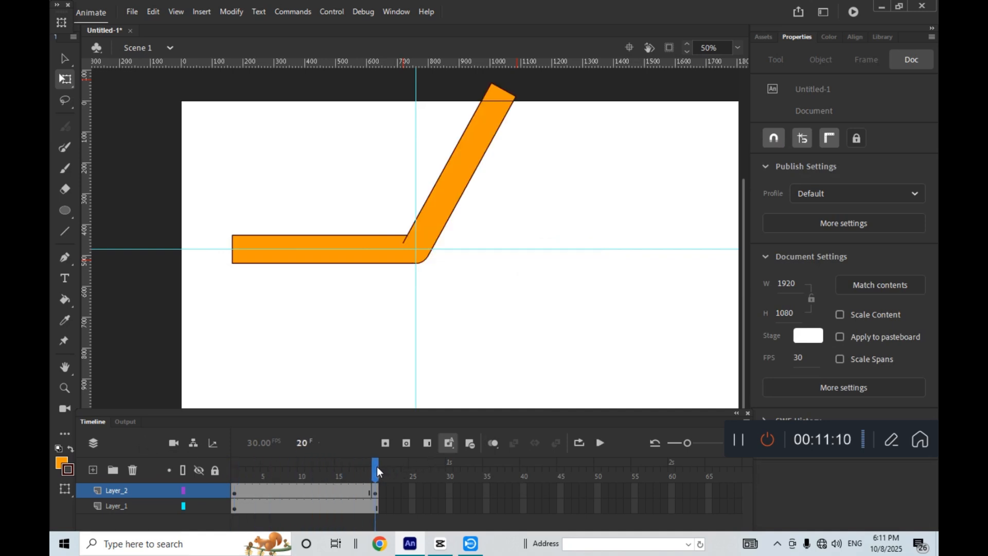
drag(377, 467, 332, 499)
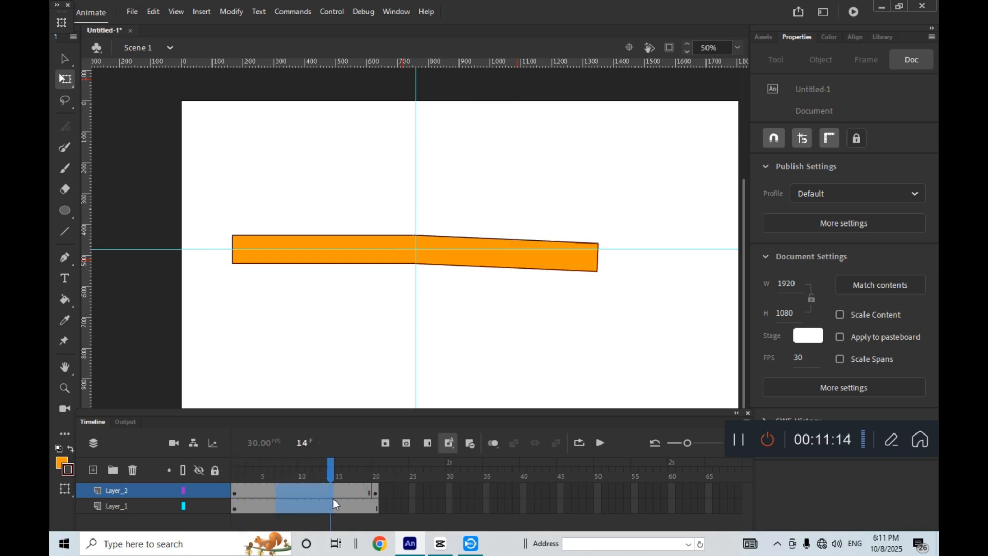
click(333, 489)
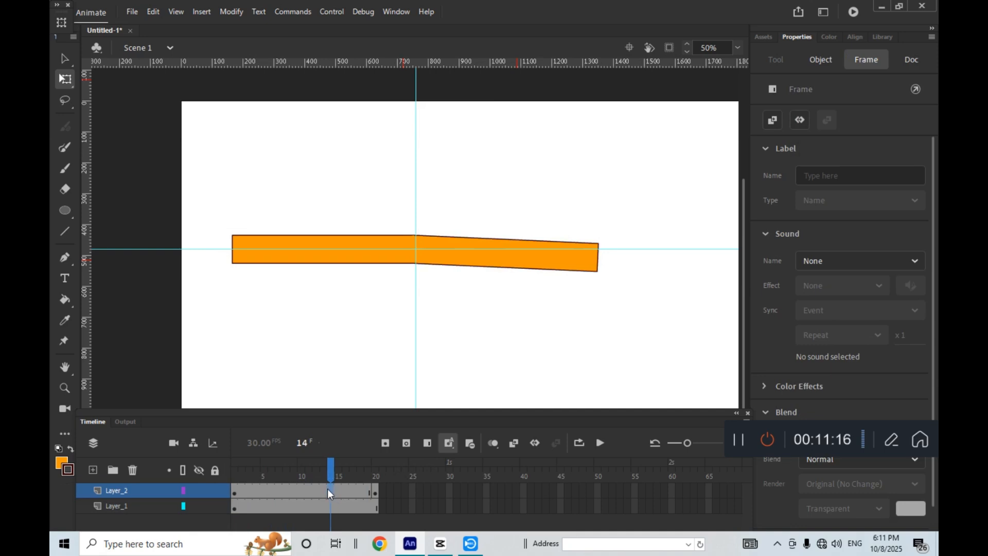
drag(173, 195, 315, 306)
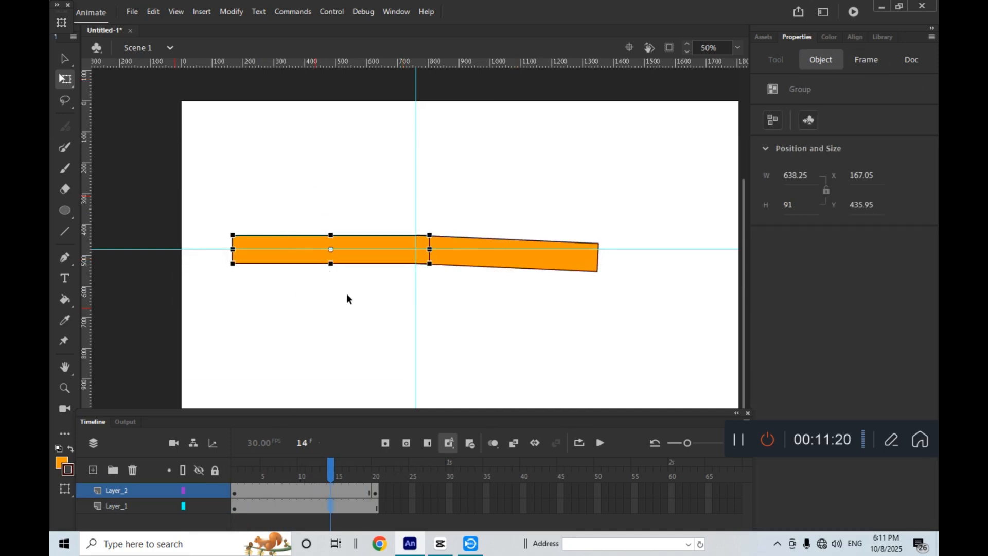
click(328, 506)
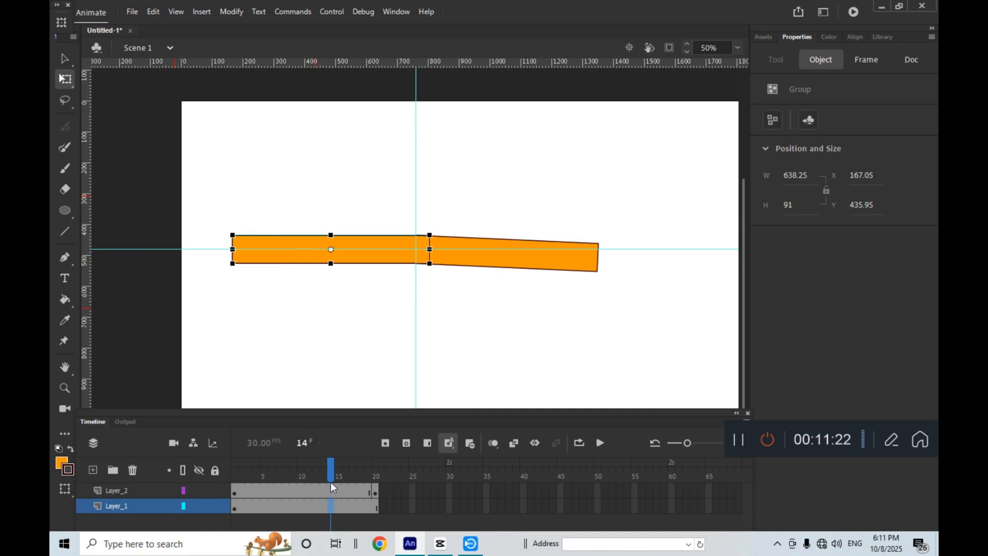
click(256, 188)
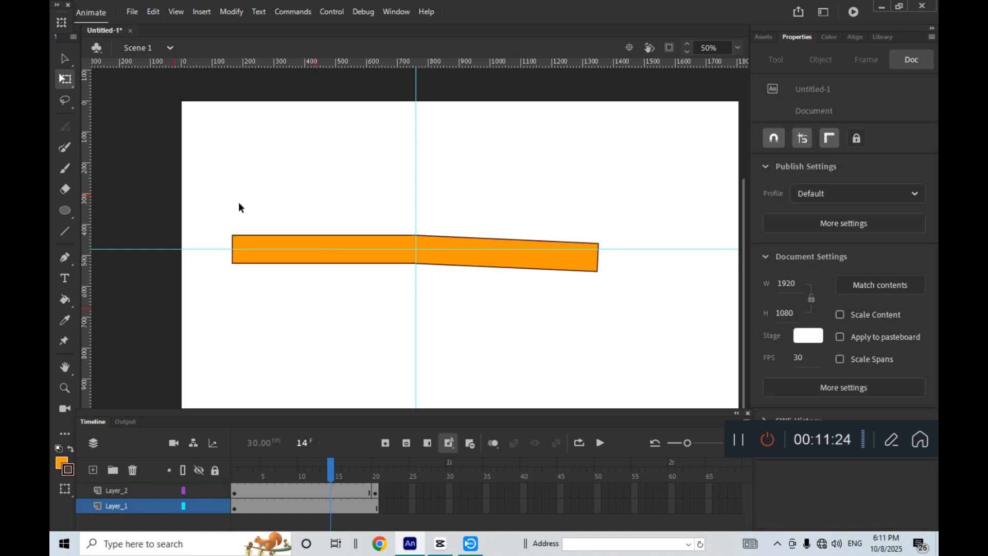
drag(214, 178, 363, 303)
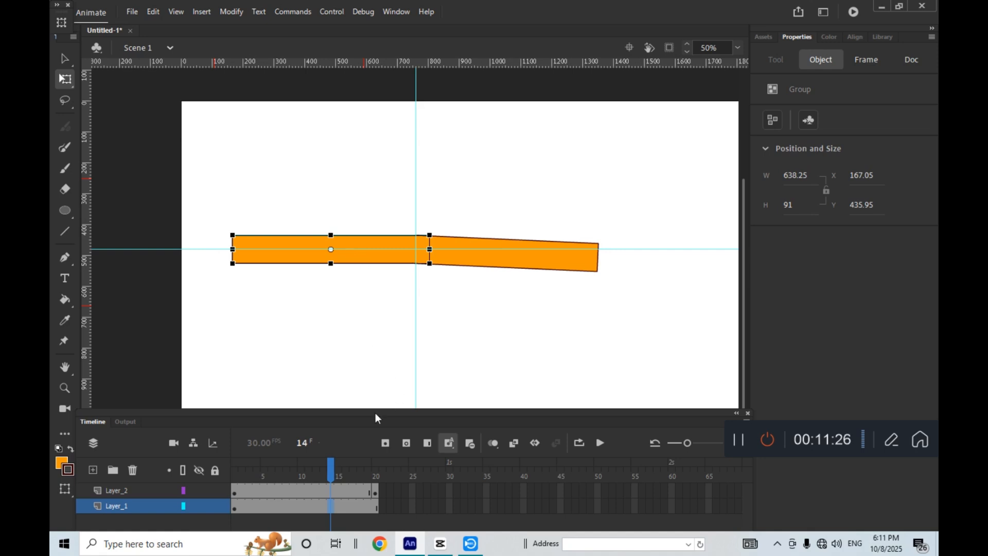
Step: Apply a classic tween to Layer_2 between frames 1 and 20 and preview the limb's upward swing
drag(330, 487, 304, 488)
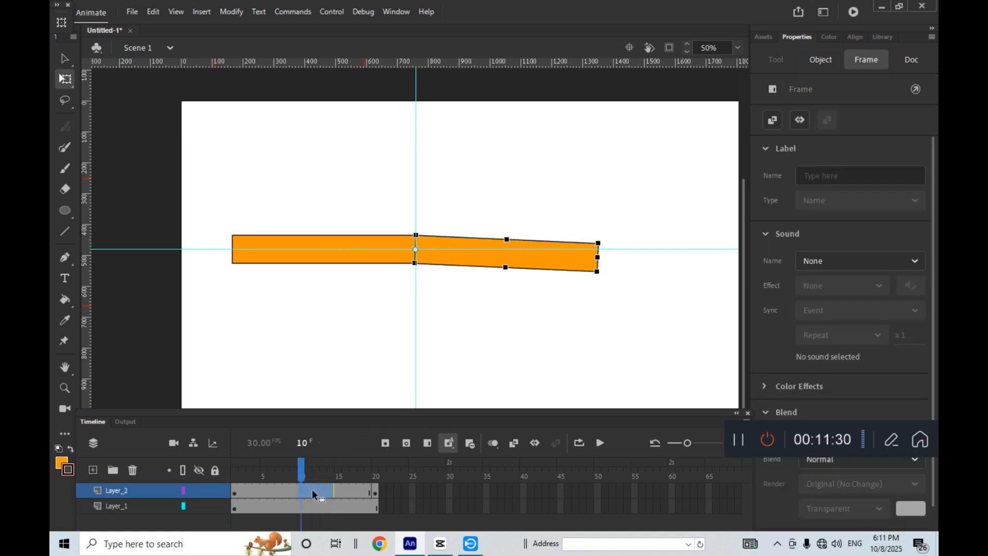
right_click(312, 489)
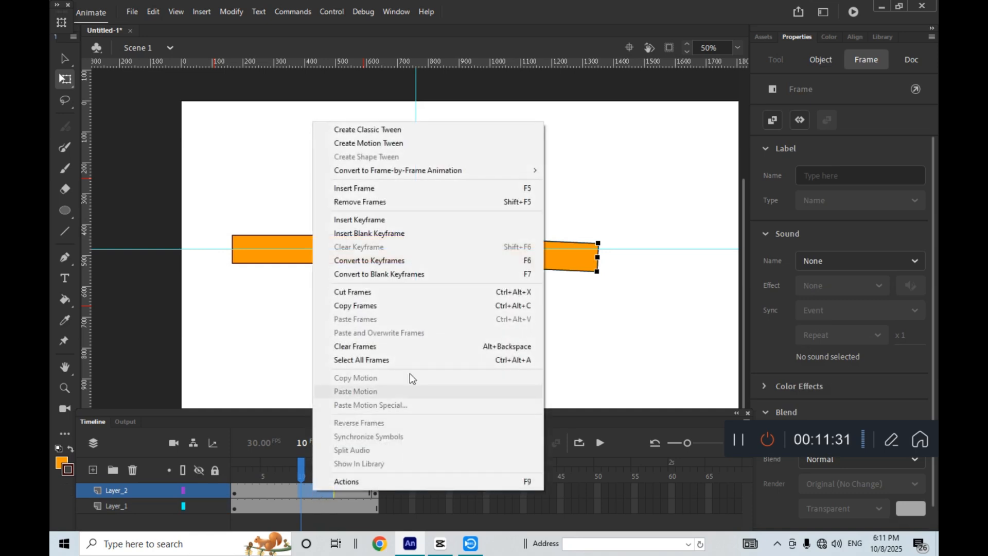
click(396, 130)
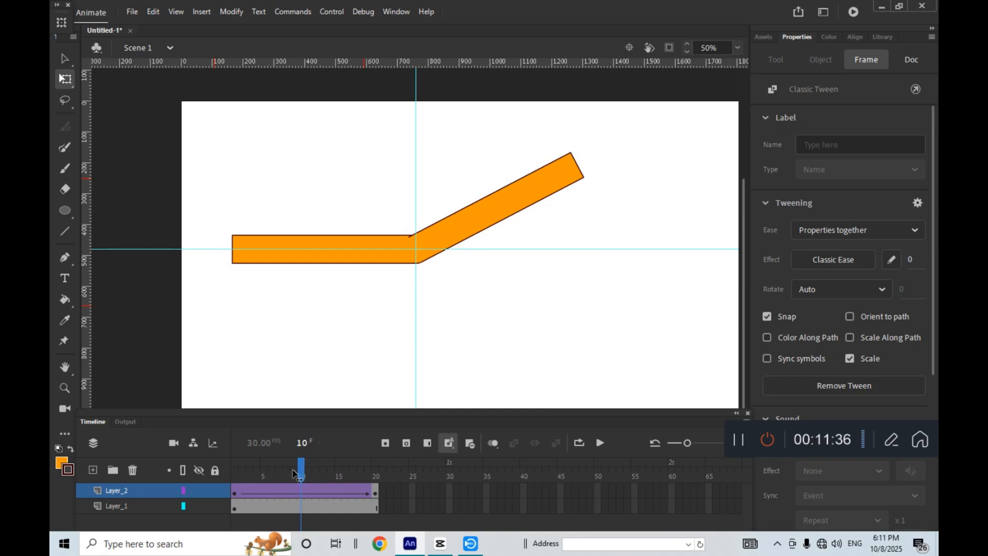
drag(294, 474, 475, 477)
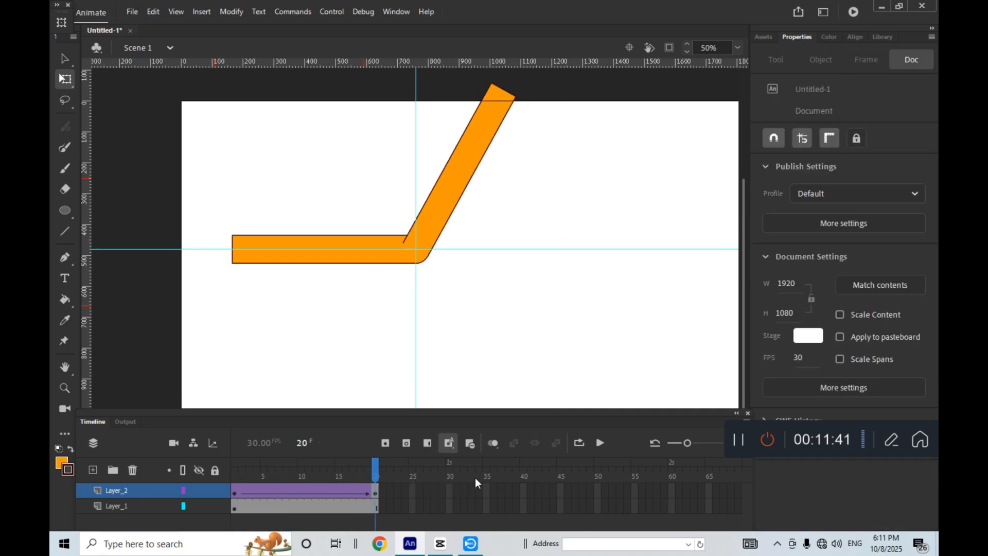
Step: Extend the frames of Layer_1 and Layer_2 to frame 40
click(527, 478)
click(523, 475)
key(F5)
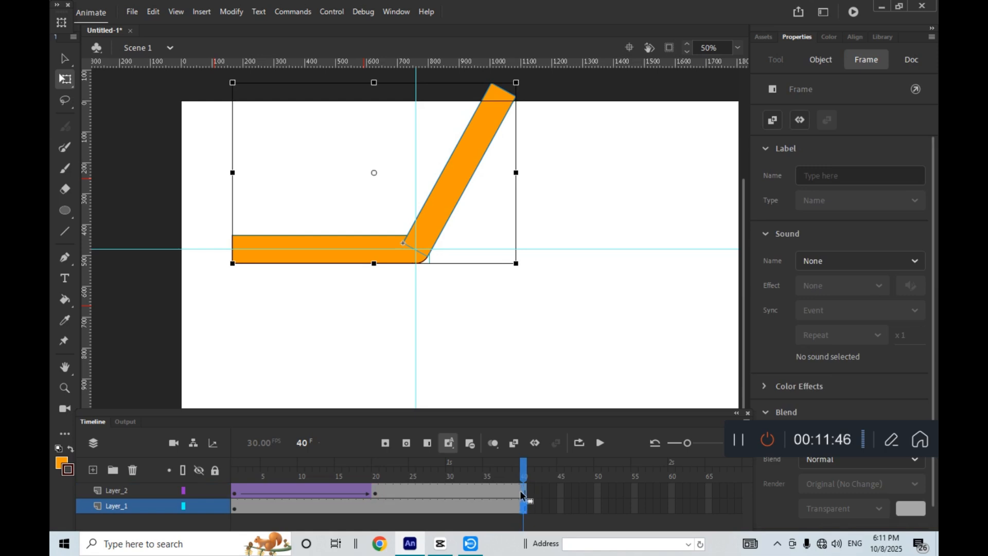
Step: Add a keyframe at frame 40 of Layer_2 and rotate the raised limb section steeply downward about the joint
click(521, 492)
key(F6)
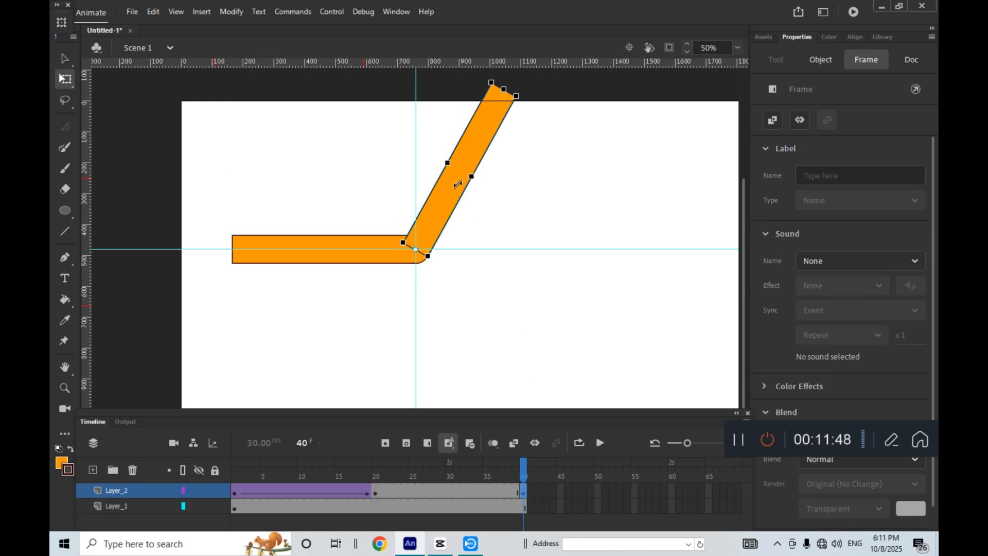
drag(525, 104, 467, 440)
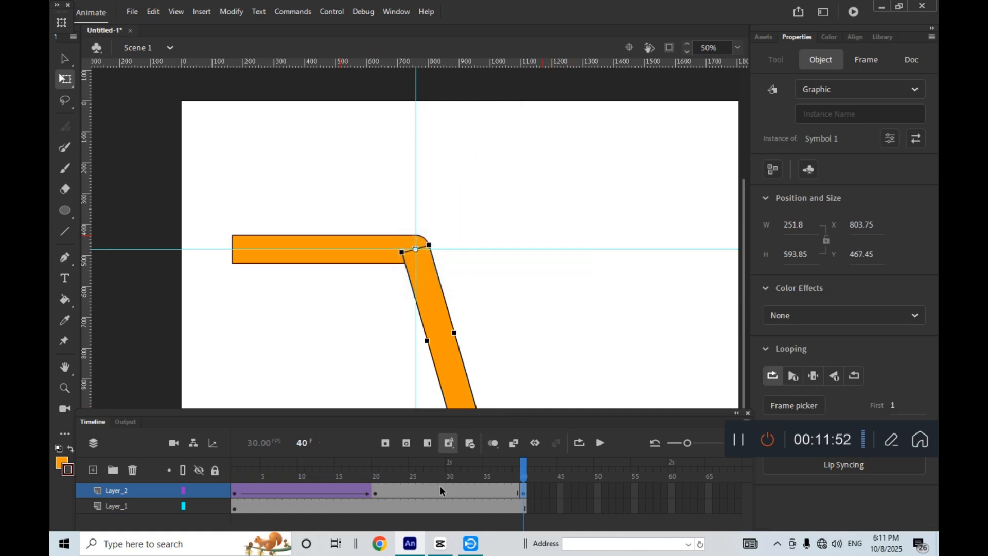
Step: Create a classic tween on Layer_2 between frames 20 and 40, play the whole animation, and return to frame 1
drag(440, 491, 487, 493)
right_click(468, 486)
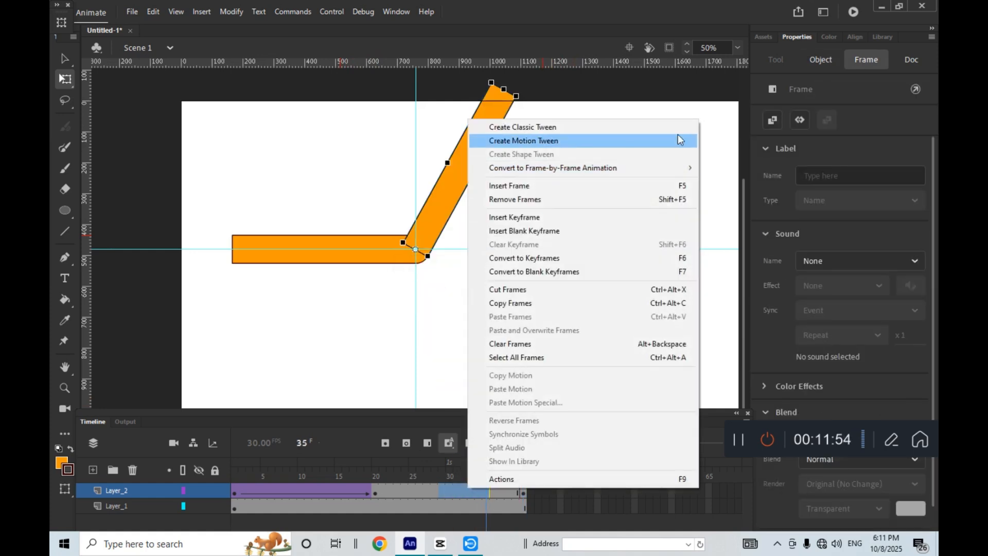
click(631, 126)
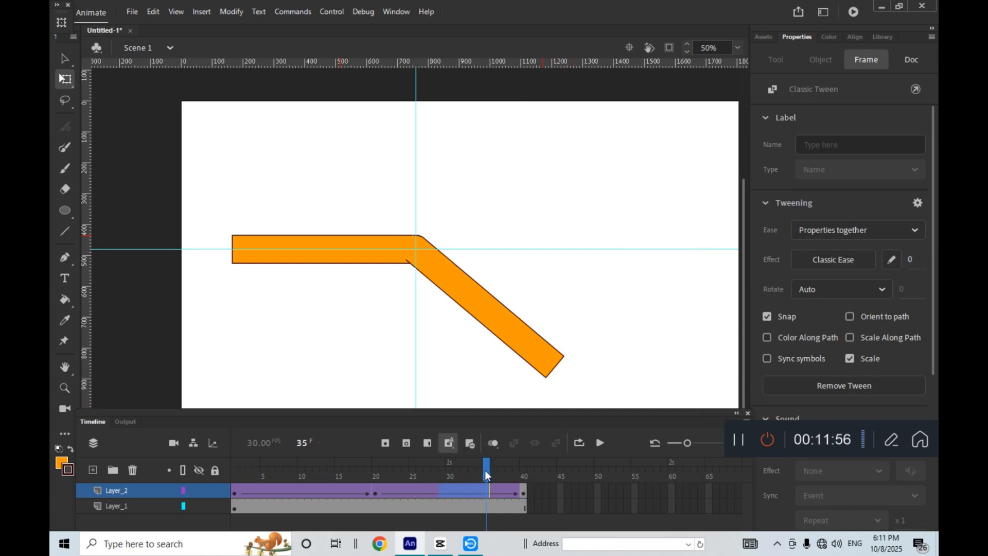
drag(485, 474, 142, 404)
key(Return)
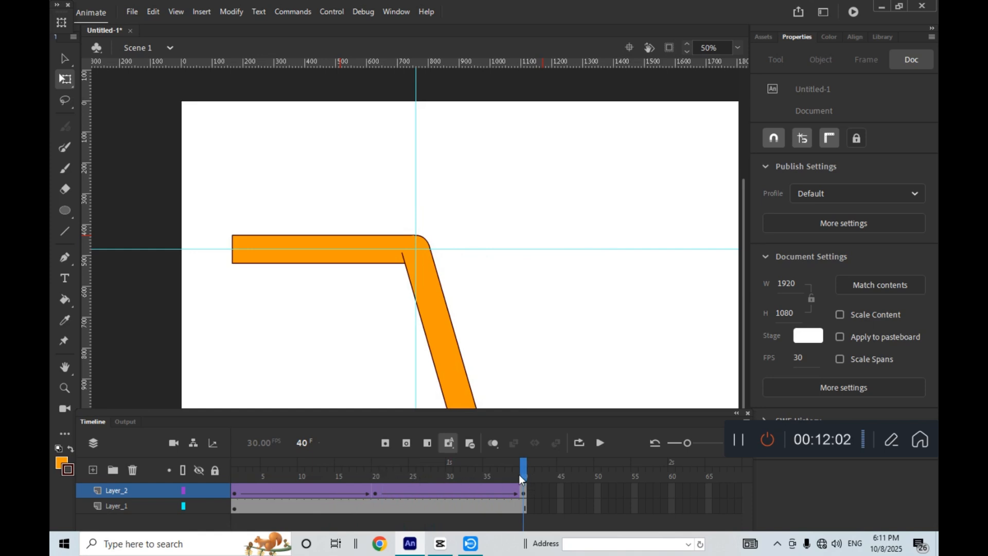
drag(519, 477, 234, 469)
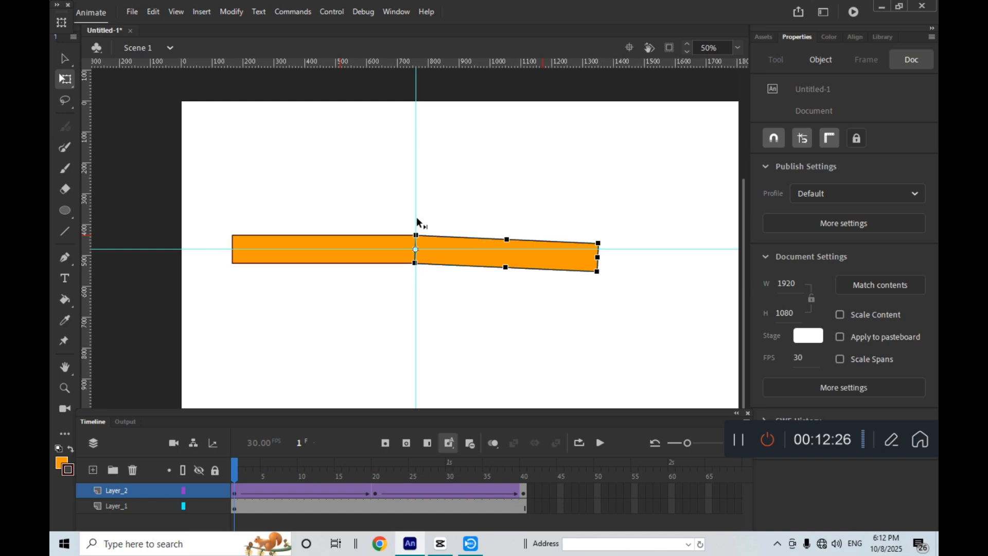
Step: Remove the vertical and horizontal guides from the stage and select both rectangles
drag(416, 217, 51, 196)
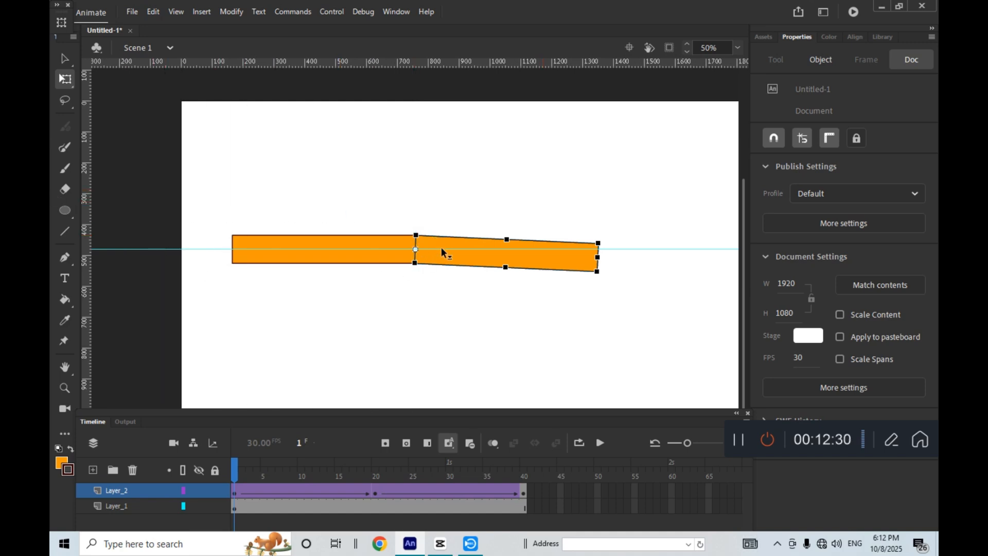
drag(440, 248, 450, 414)
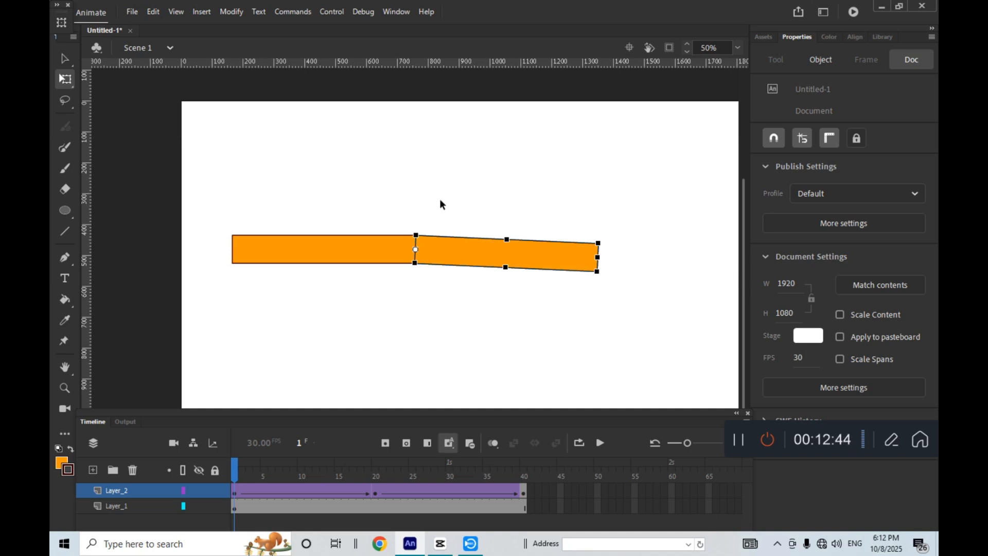
drag(157, 180, 651, 408)
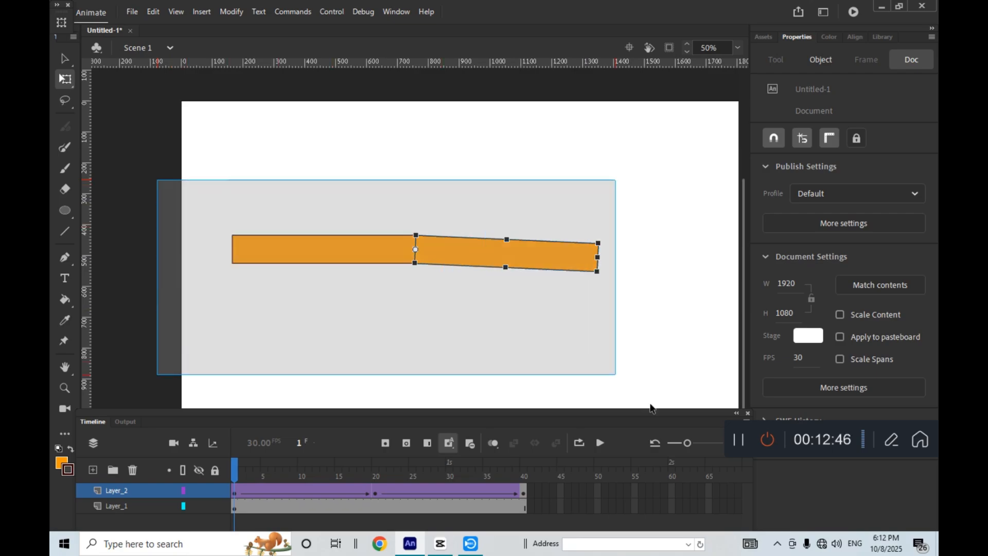